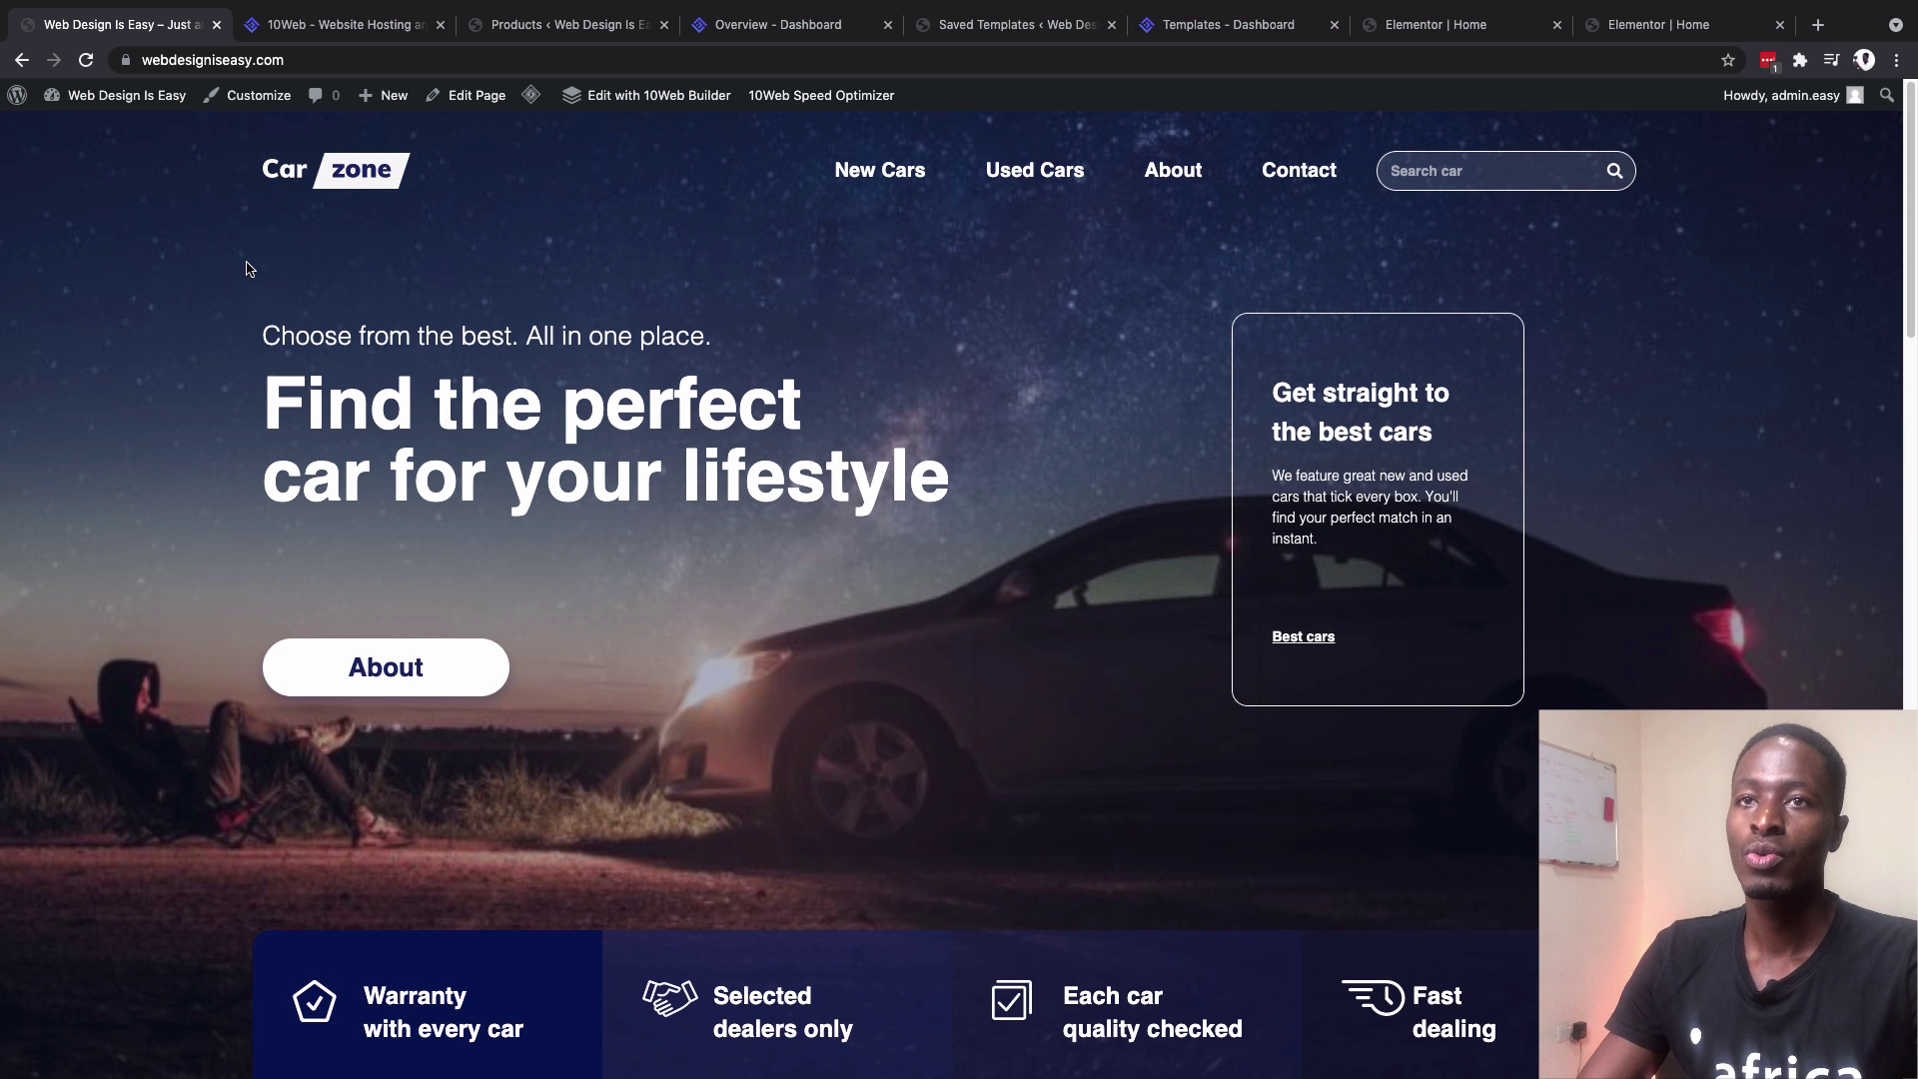
Switch to the 10Web website and open its Premium Widgets page for the AI Builder
left_click(286, 30)
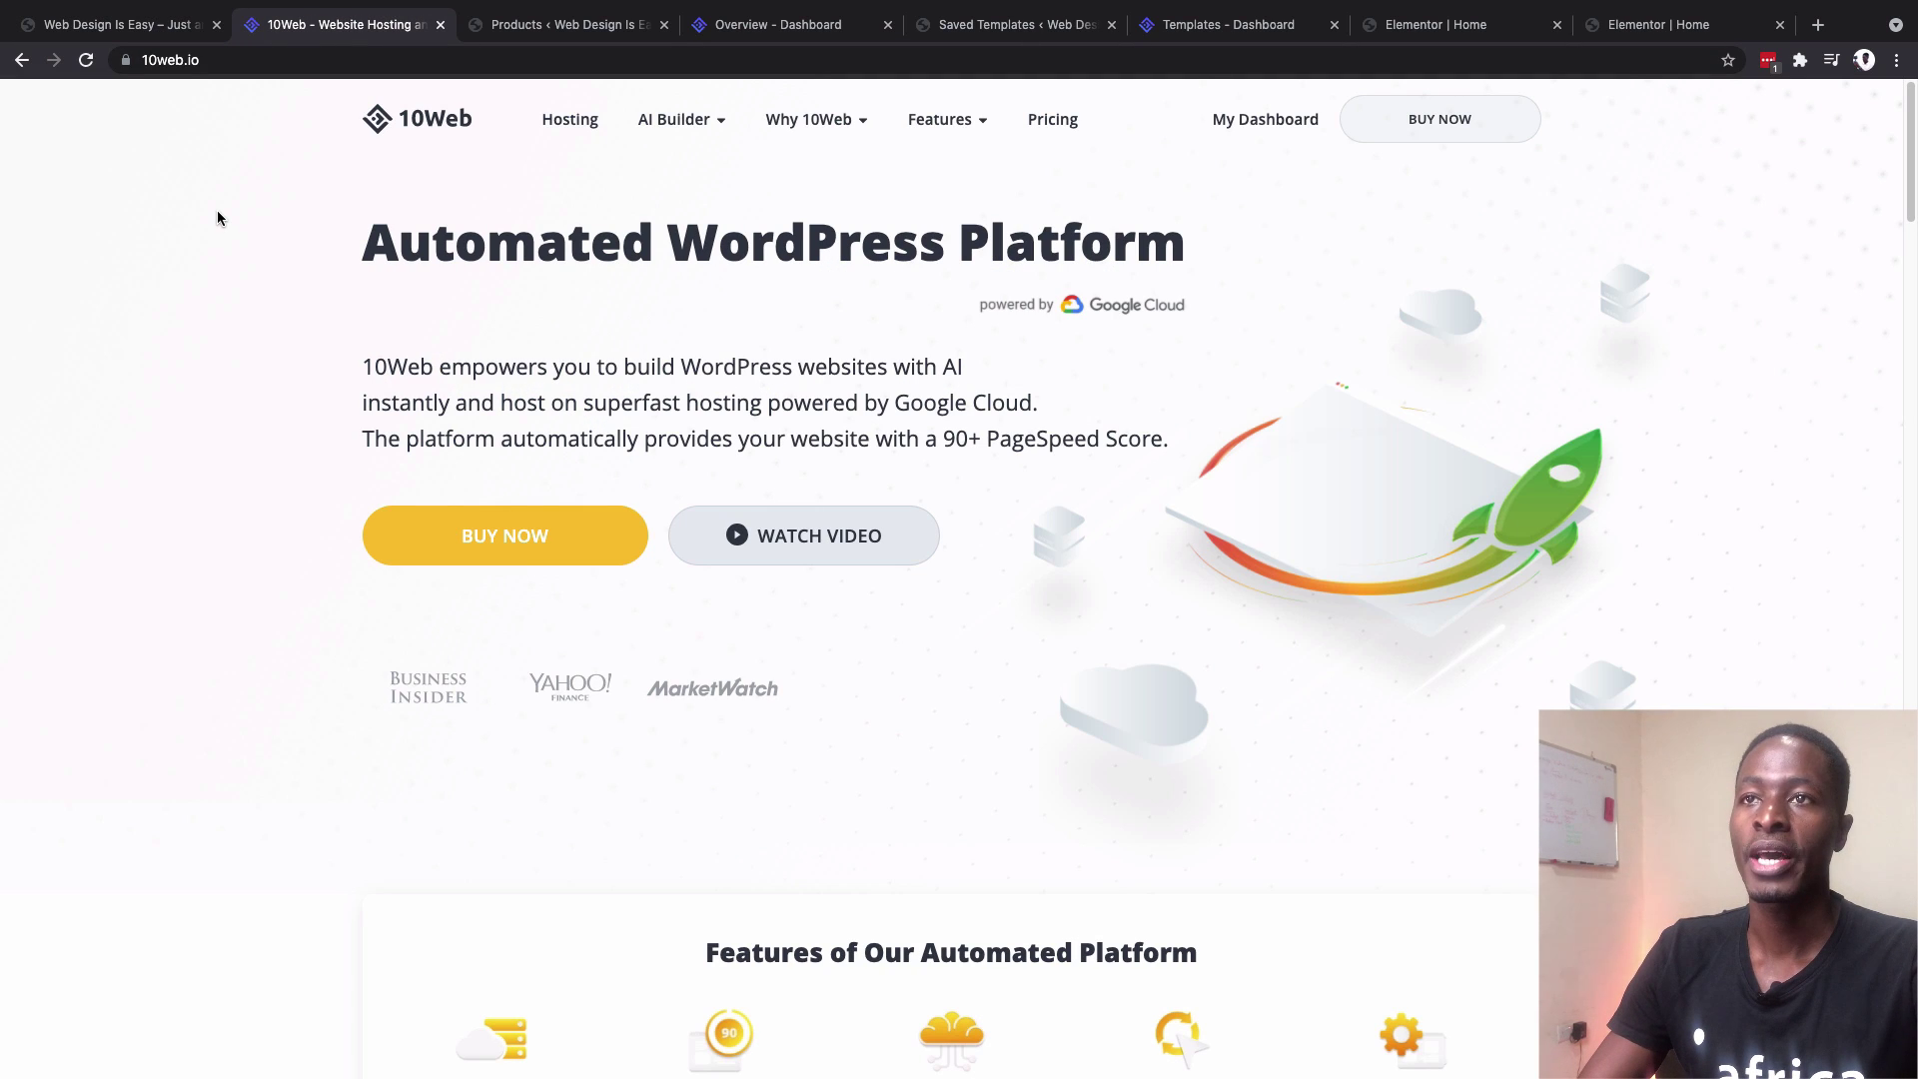
mouse_move(646, 120)
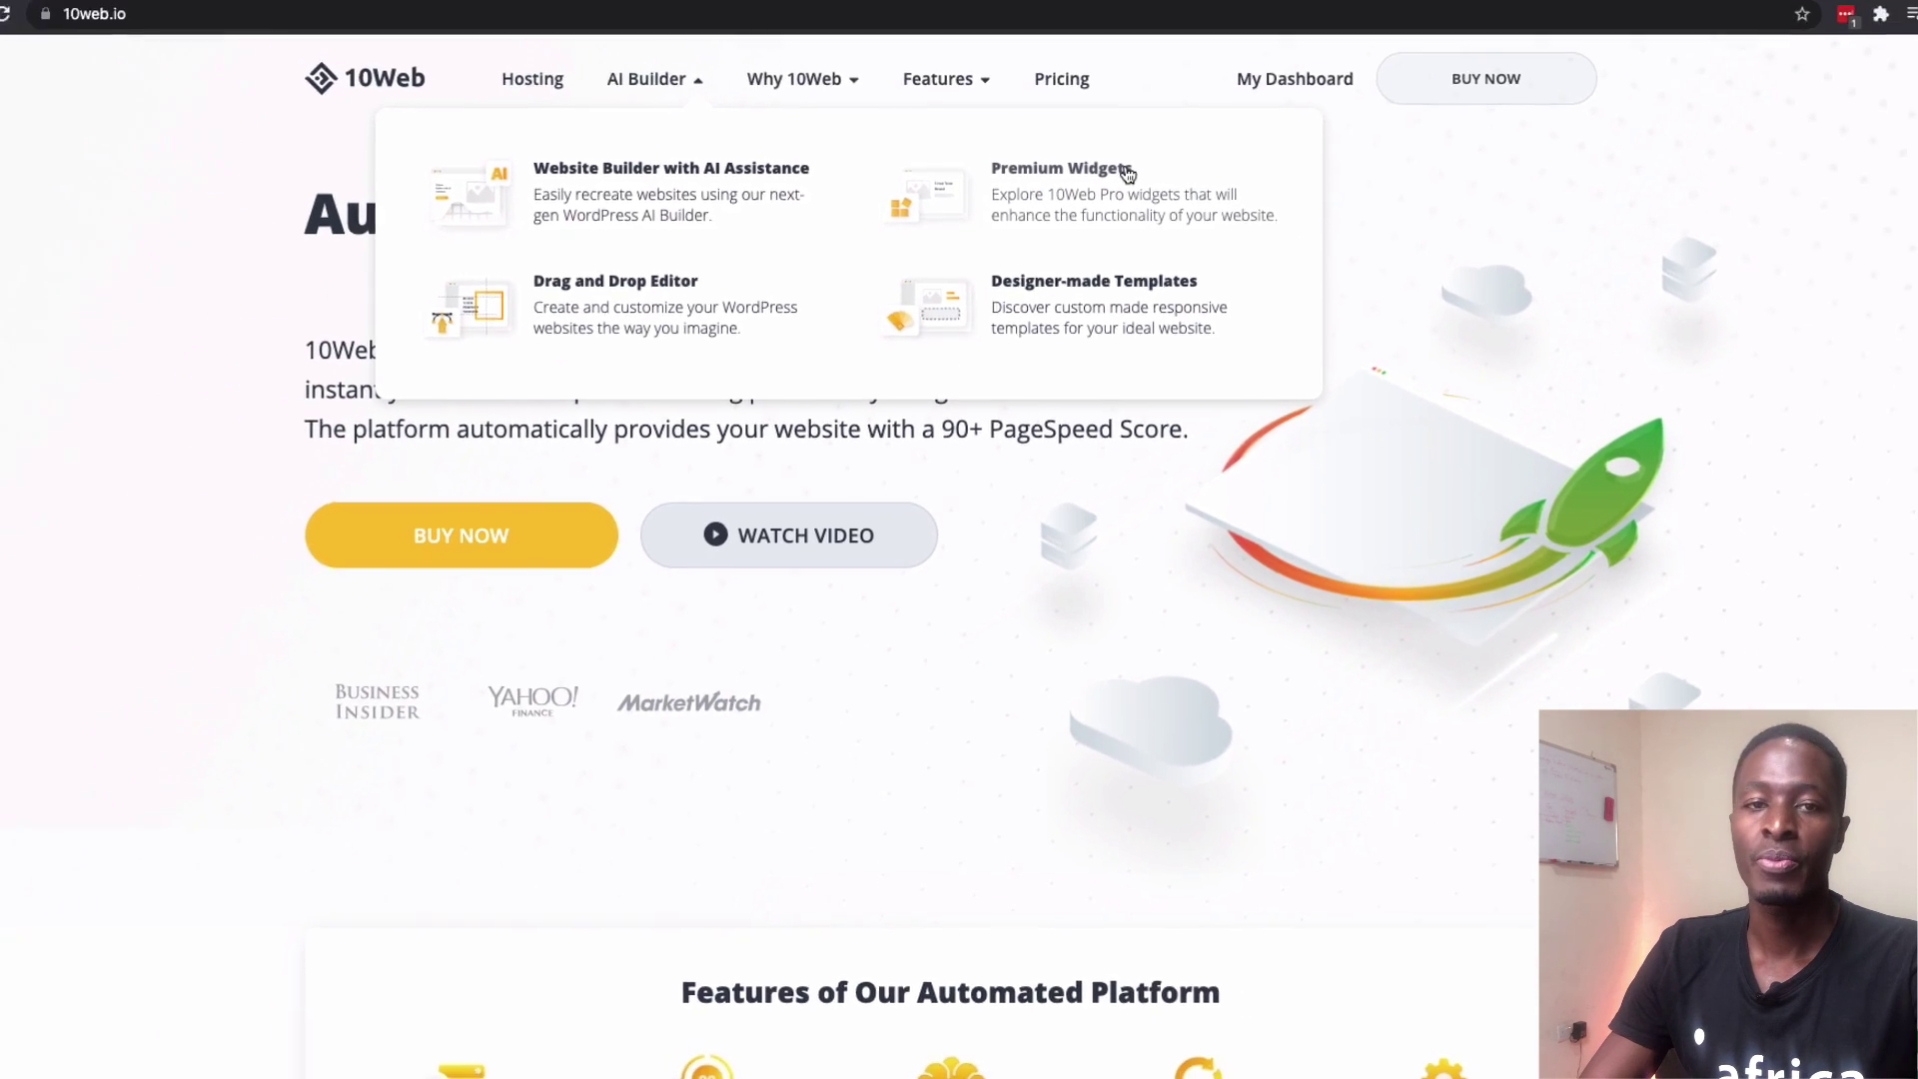
left_click(1099, 172)
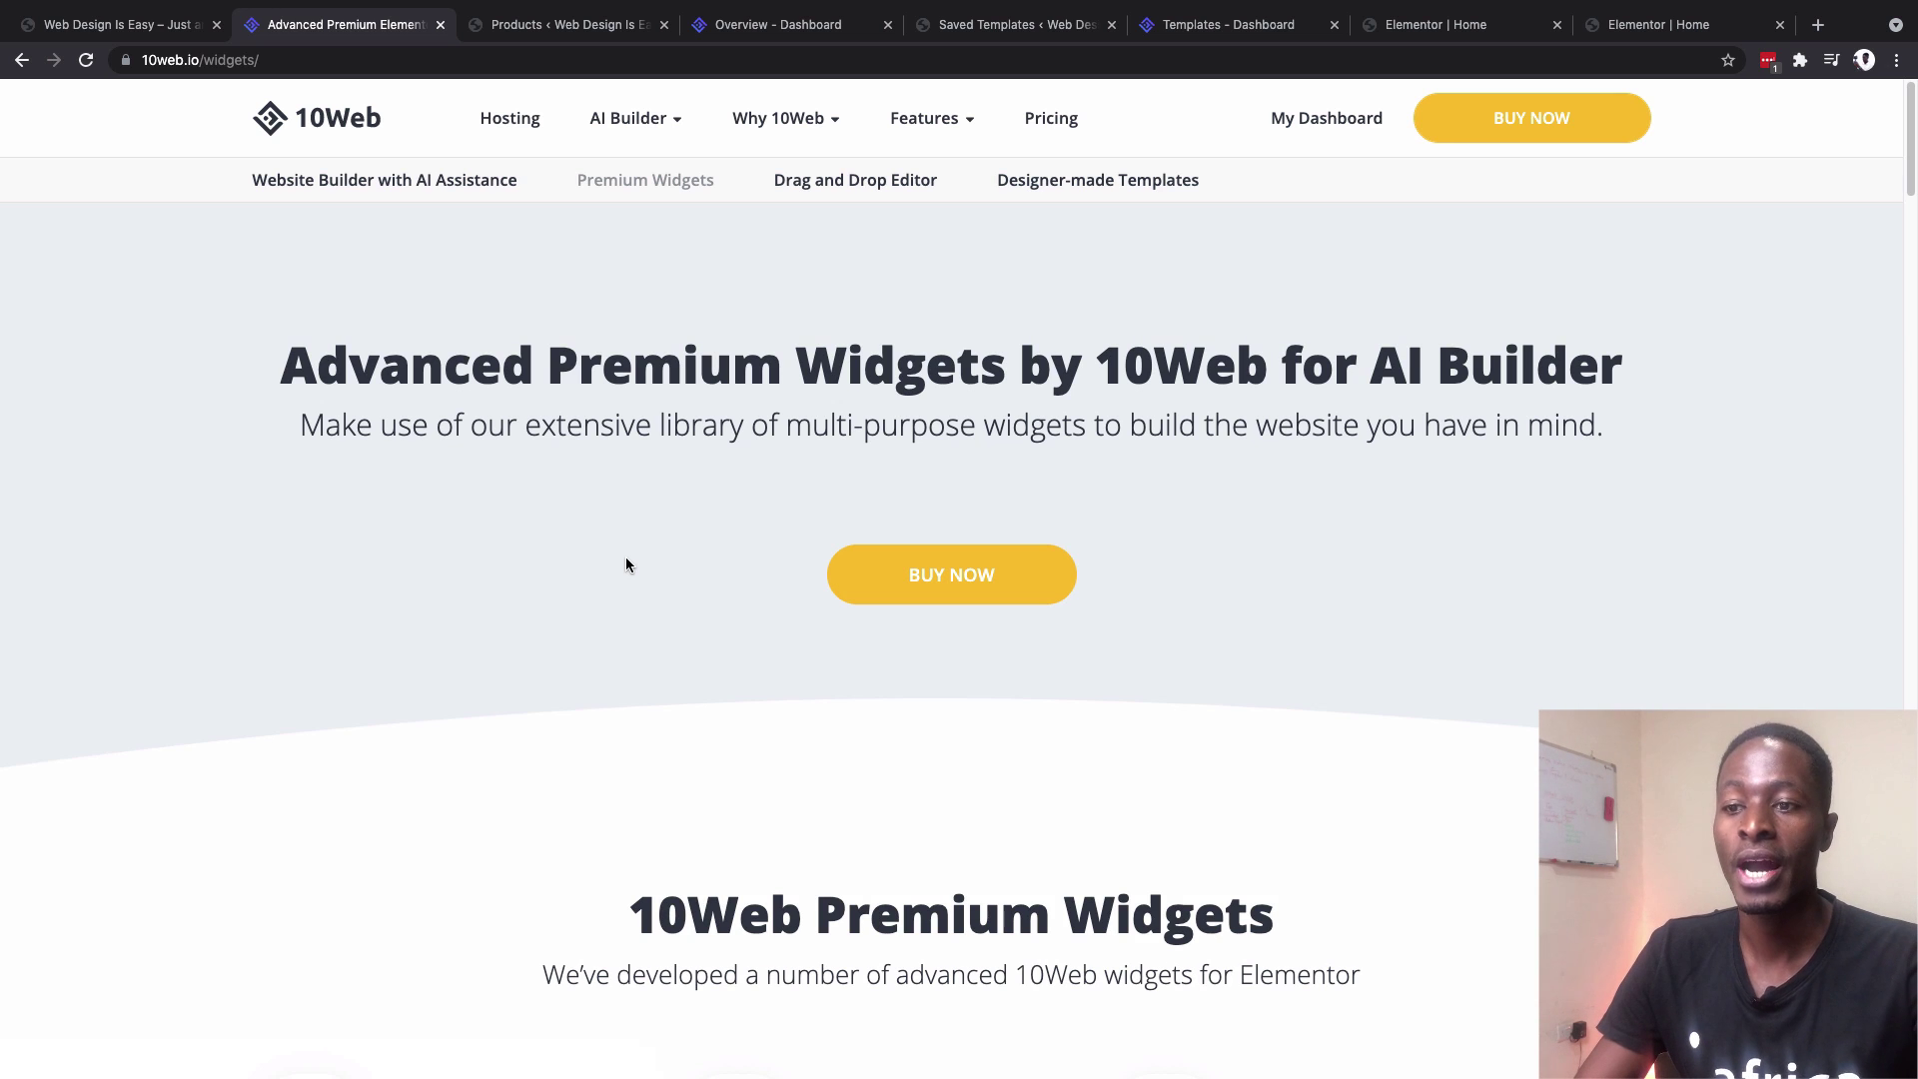
Look through the 10Web Premium Widgets list, from Reviews Carousel to Slides
scroll(626, 562, "down", 5)
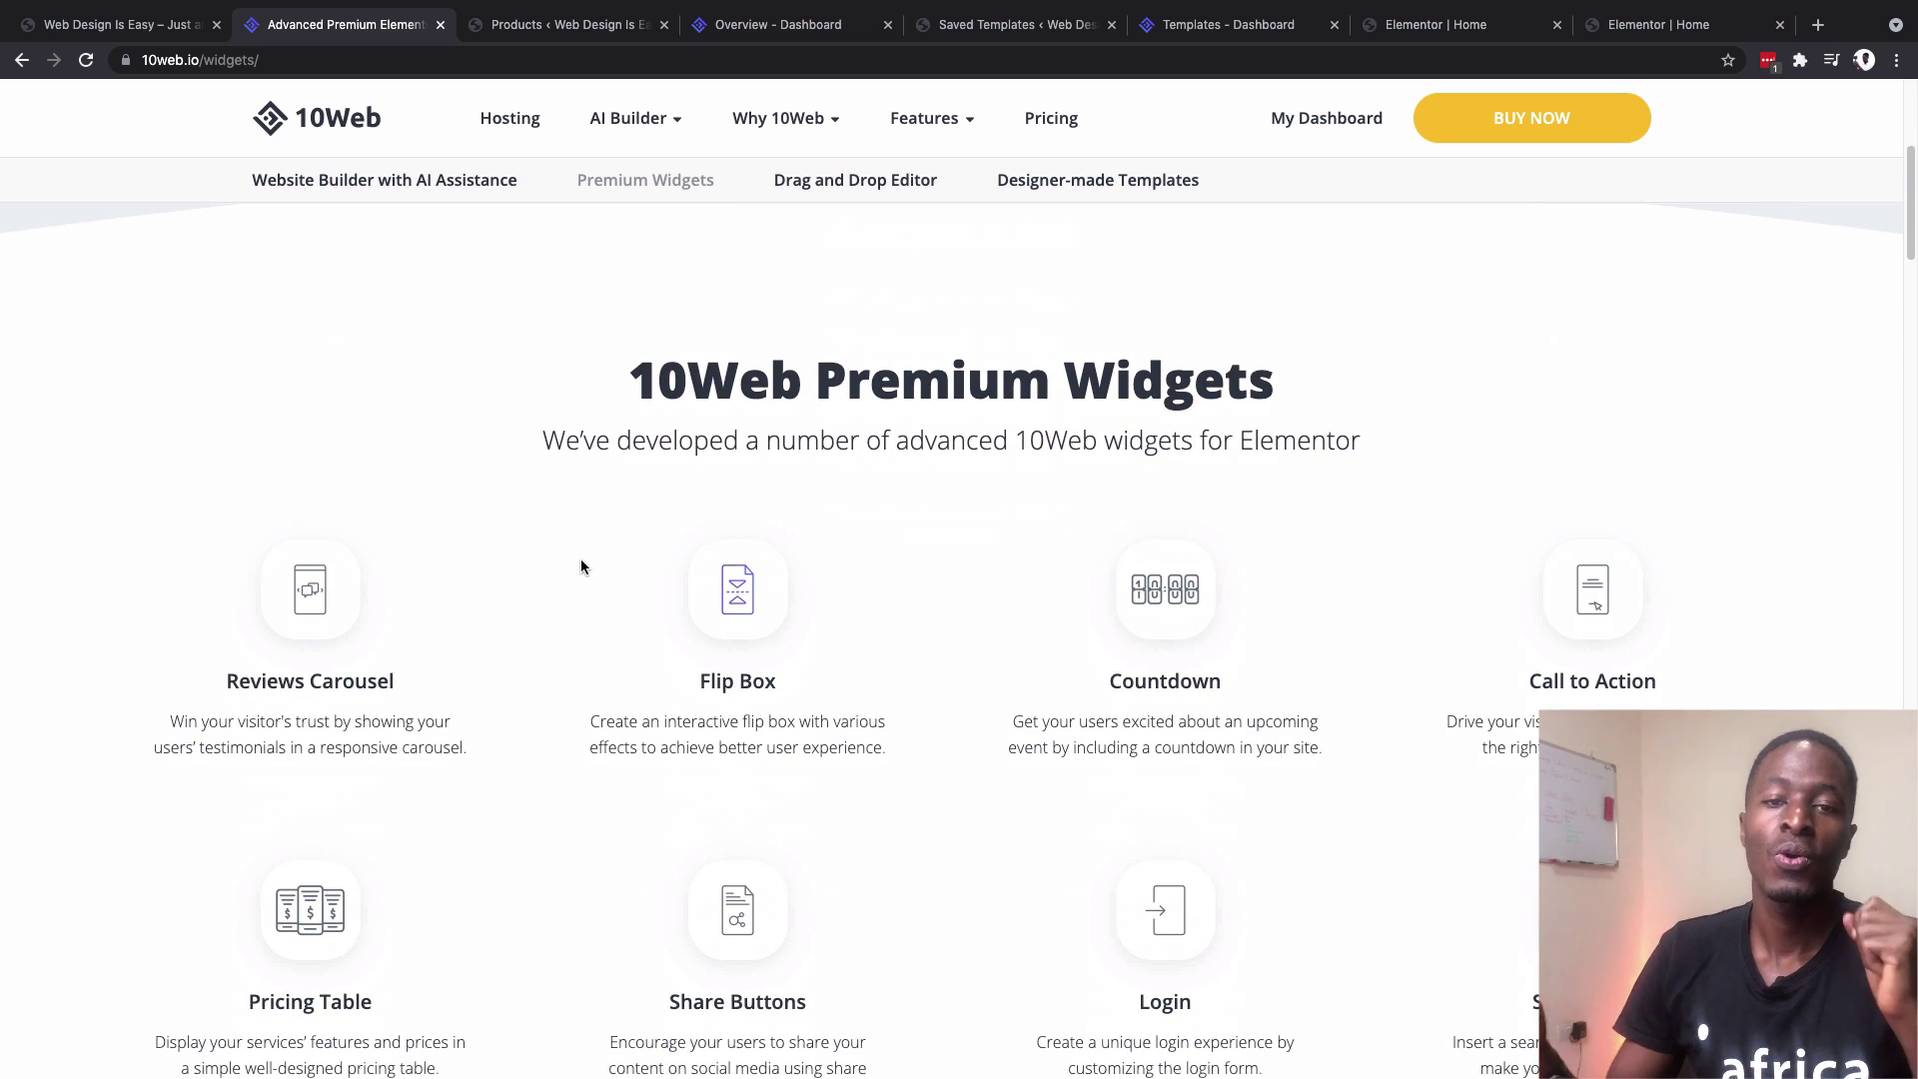
scroll(562, 548, "down", 1)
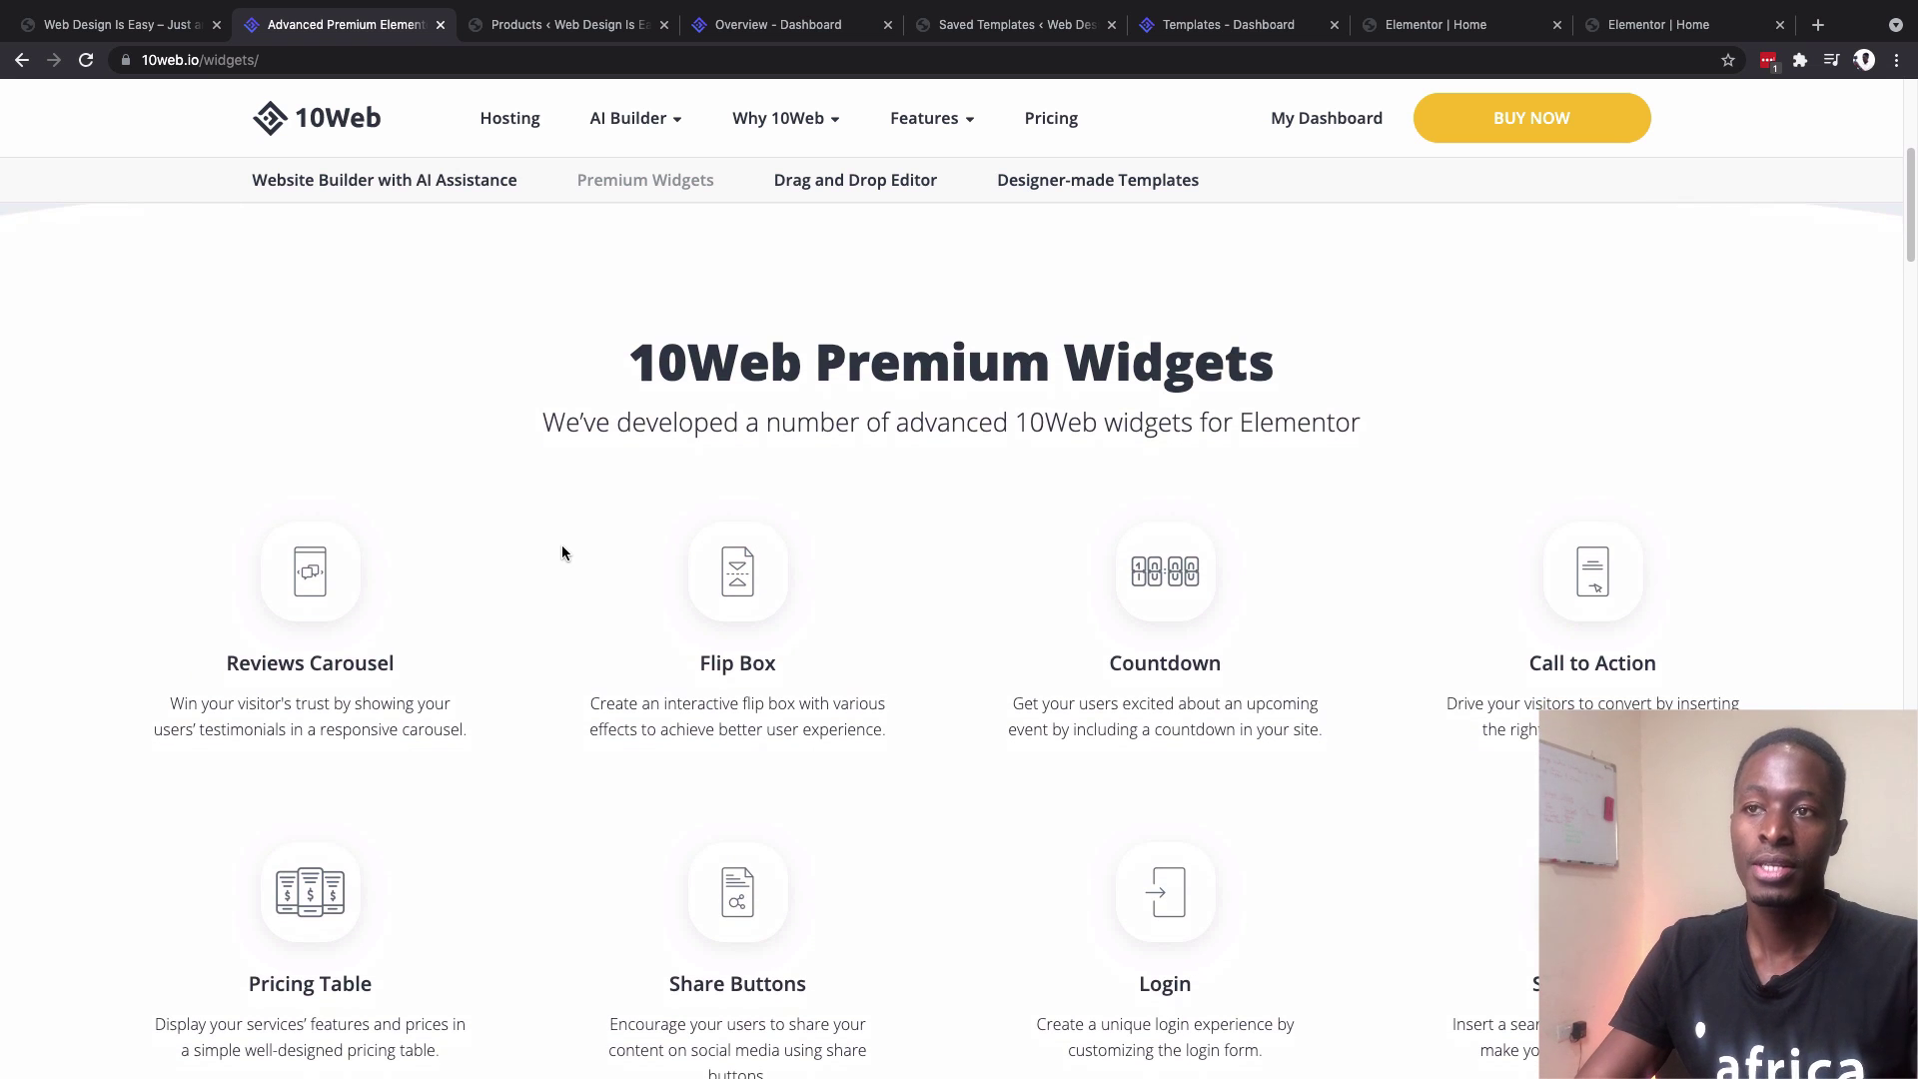
scroll(562, 548, "down", 2)
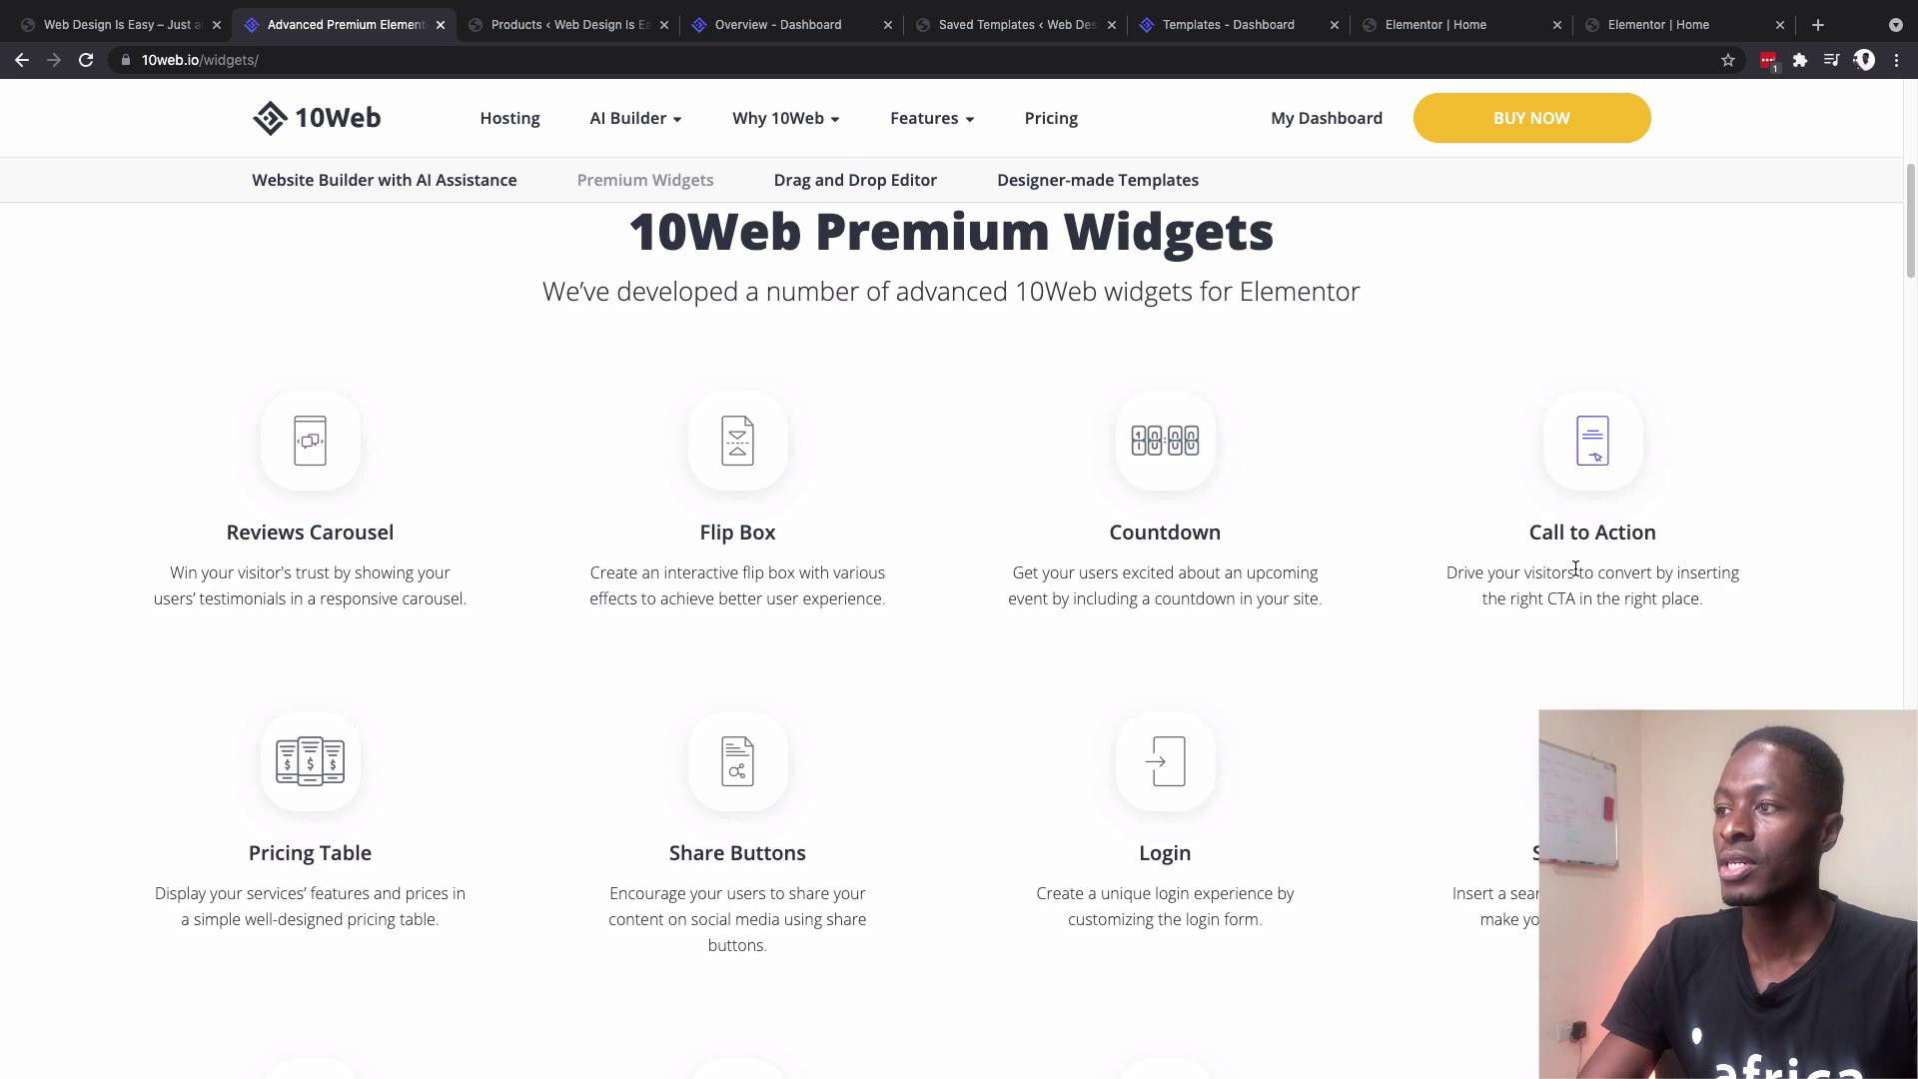
scroll(1579, 564, "down", 3)
scroll(1569, 558, "down", 4)
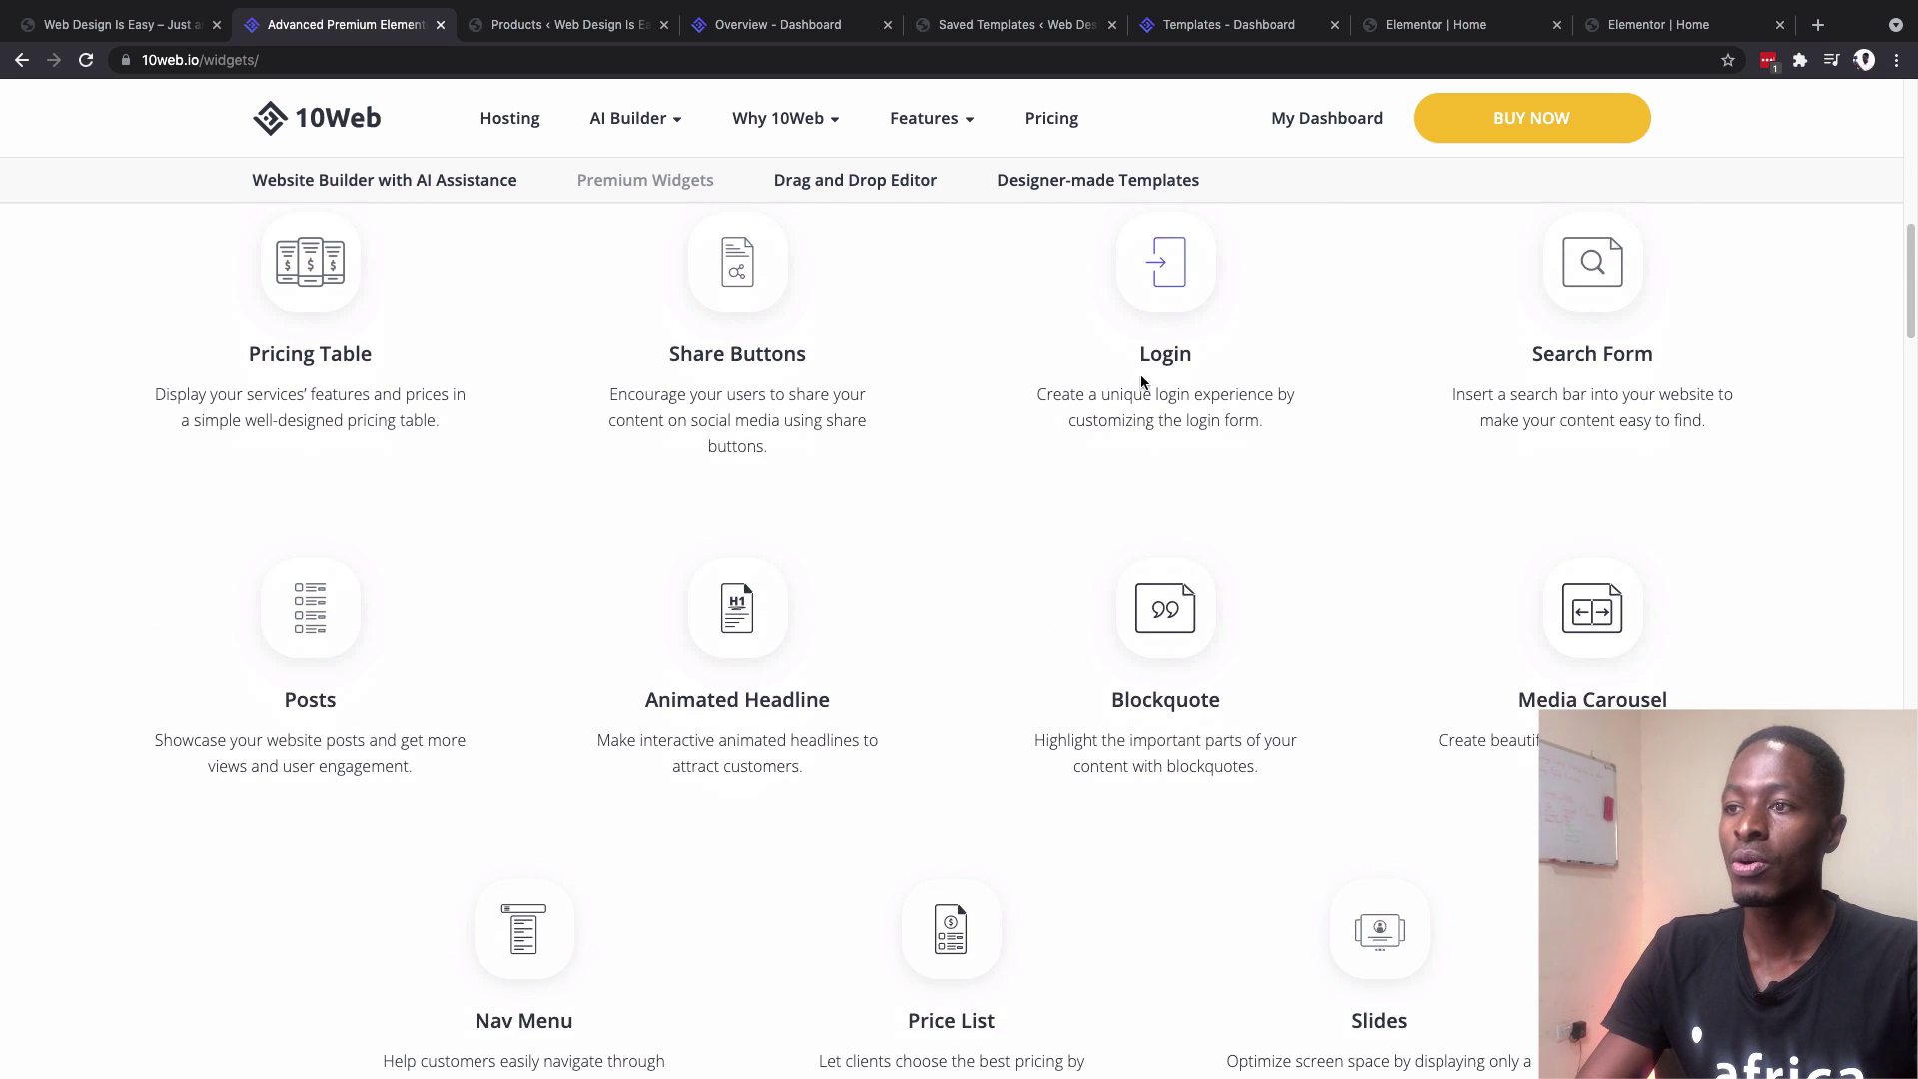
scroll(1171, 576, "down", 4)
scroll(1171, 576, "down", 1)
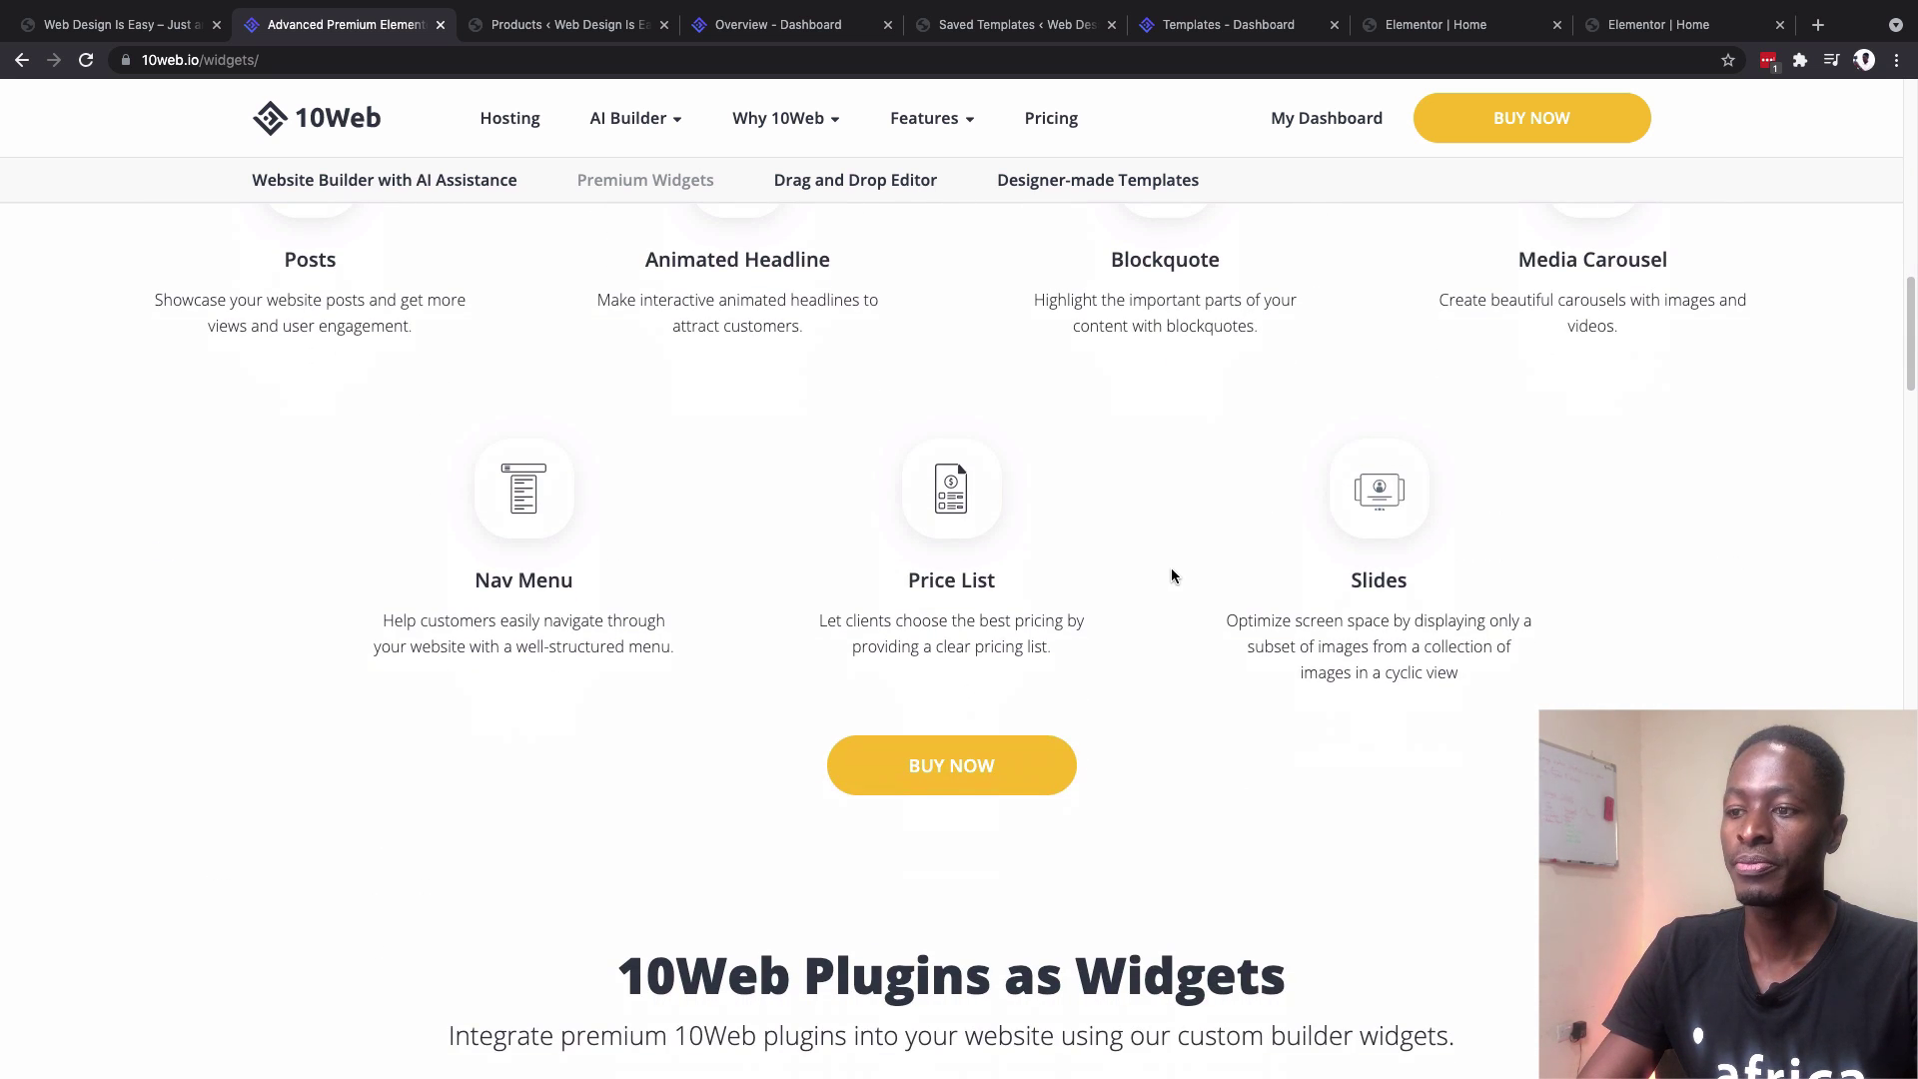
Review the widgets offered in the 10Web Plugins as Widgets section
scroll(1171, 576, "down", 4)
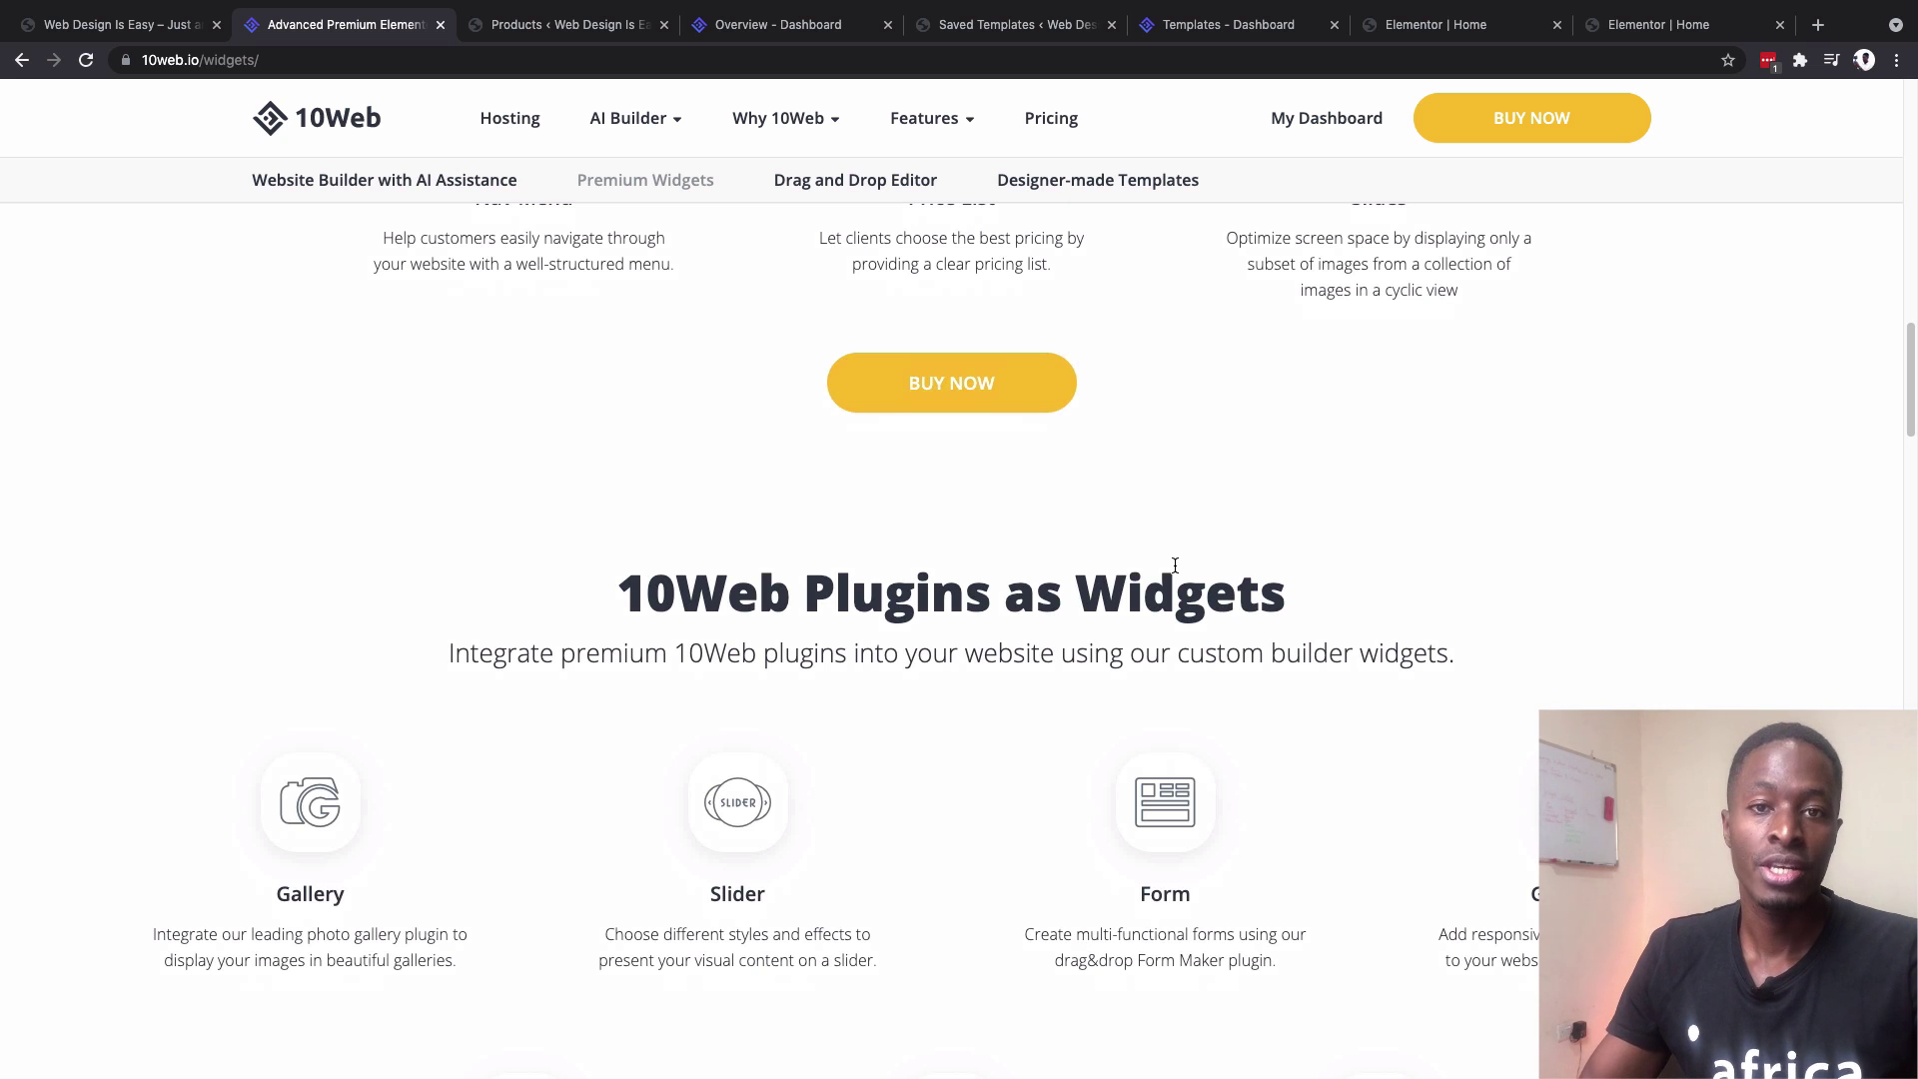
scroll(751, 524, "down", 3)
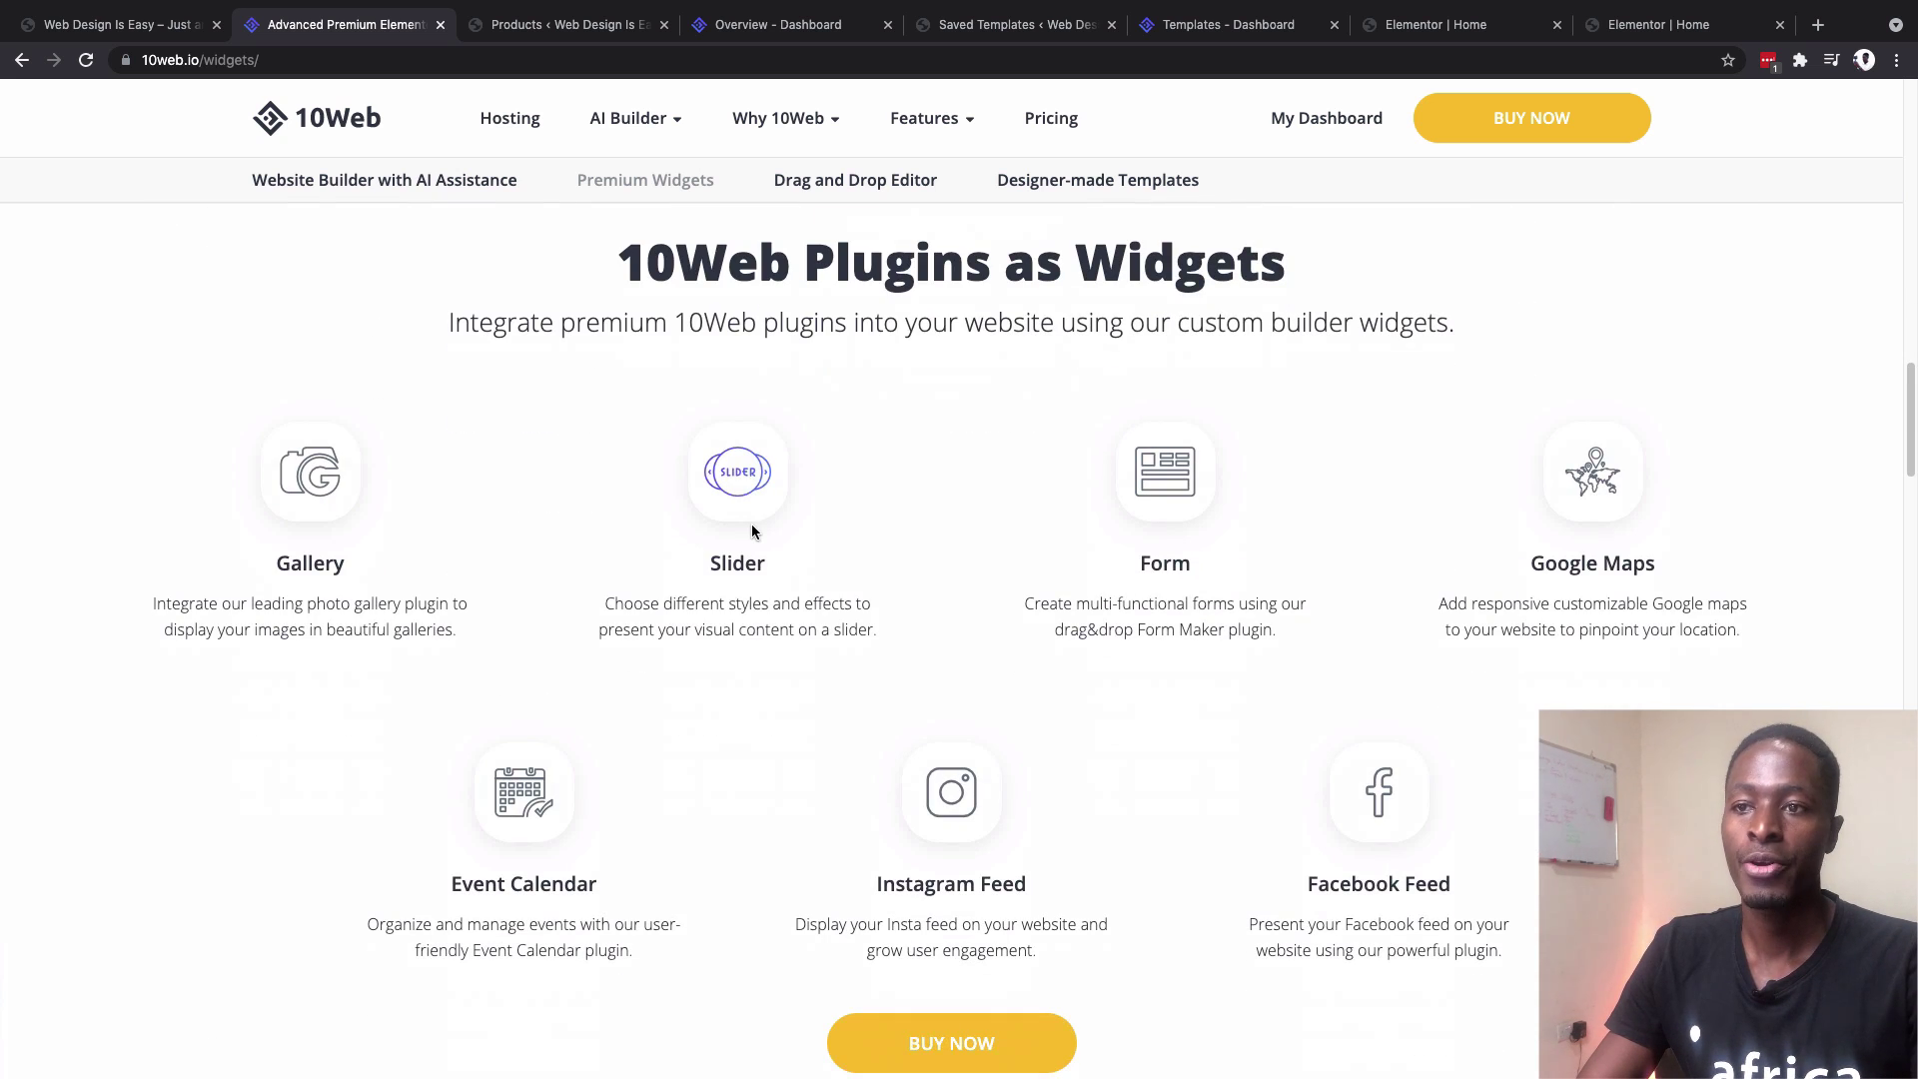
scroll(1576, 589, "down", 3)
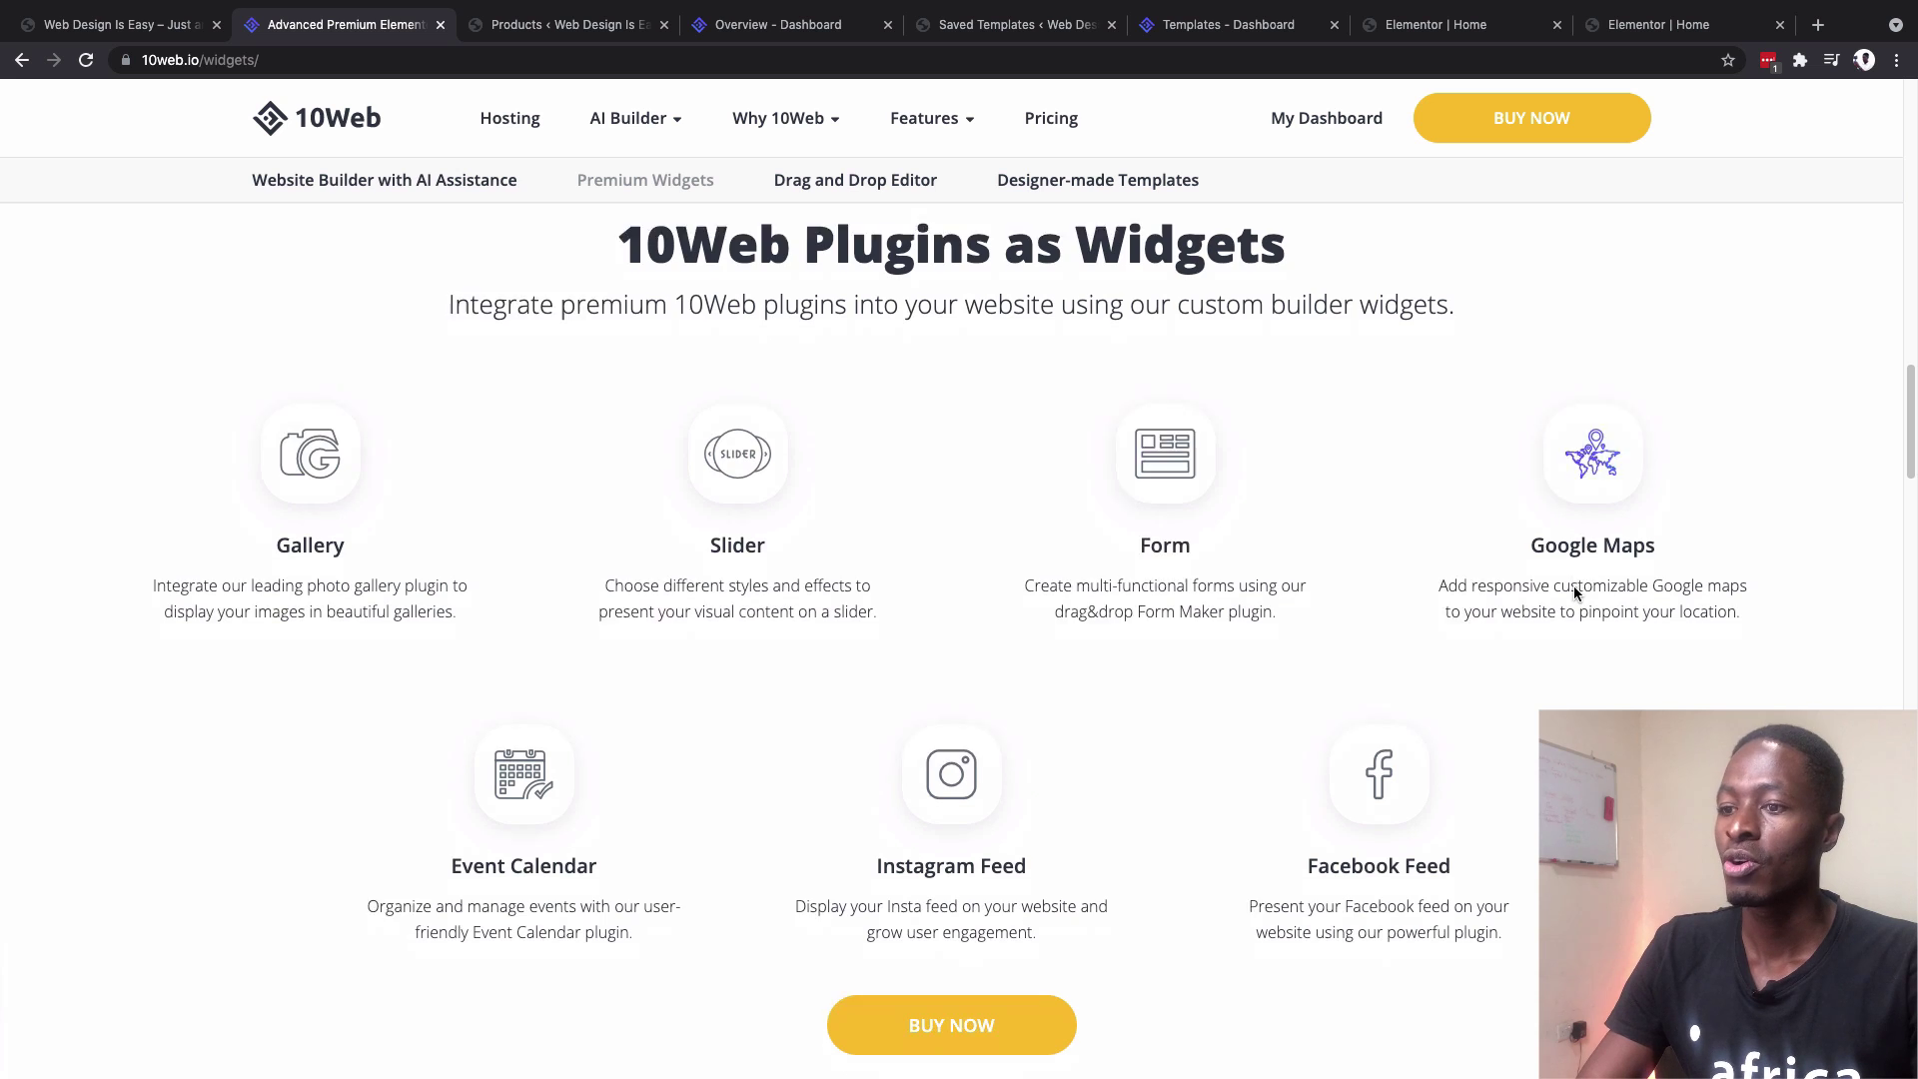
scroll(1579, 594, "up", 1)
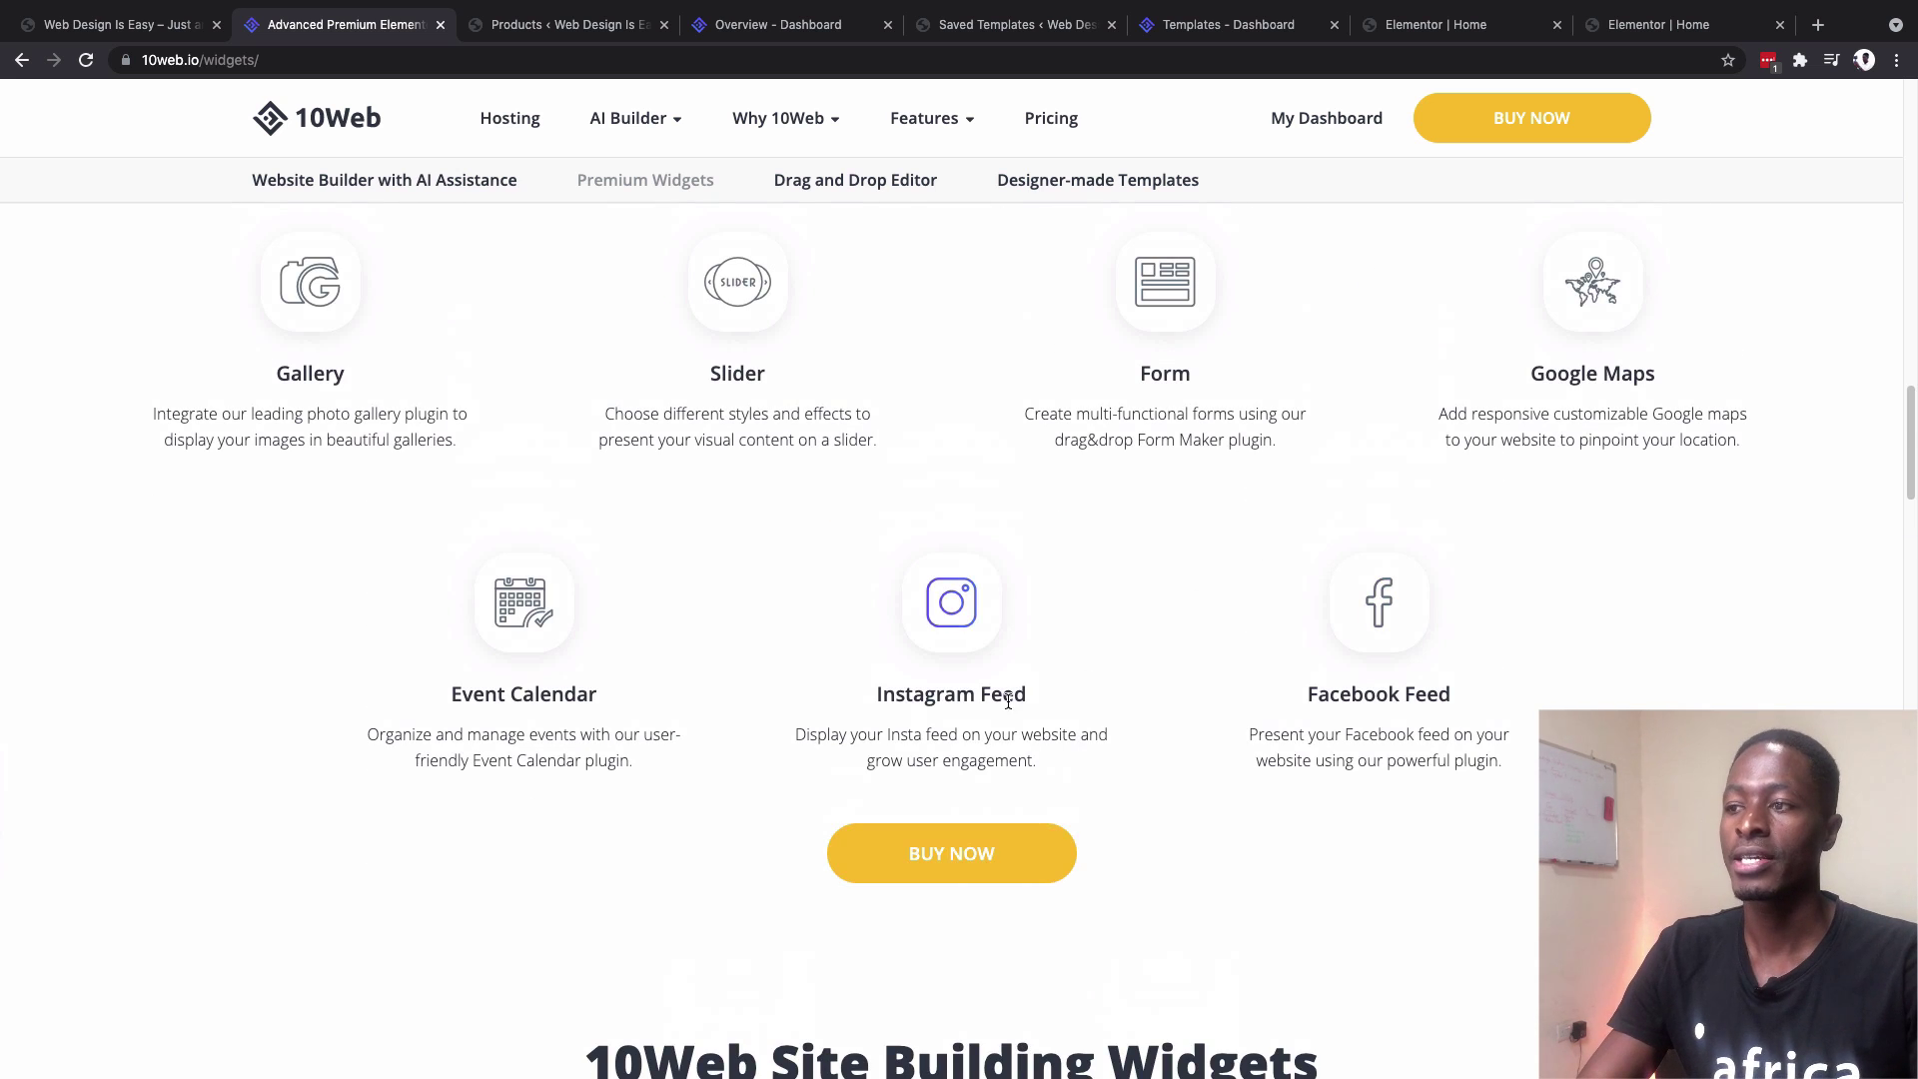
Look through the 10Web Site Building Widgets section, including the site, post and author widgets
scroll(1353, 640, "down", 7)
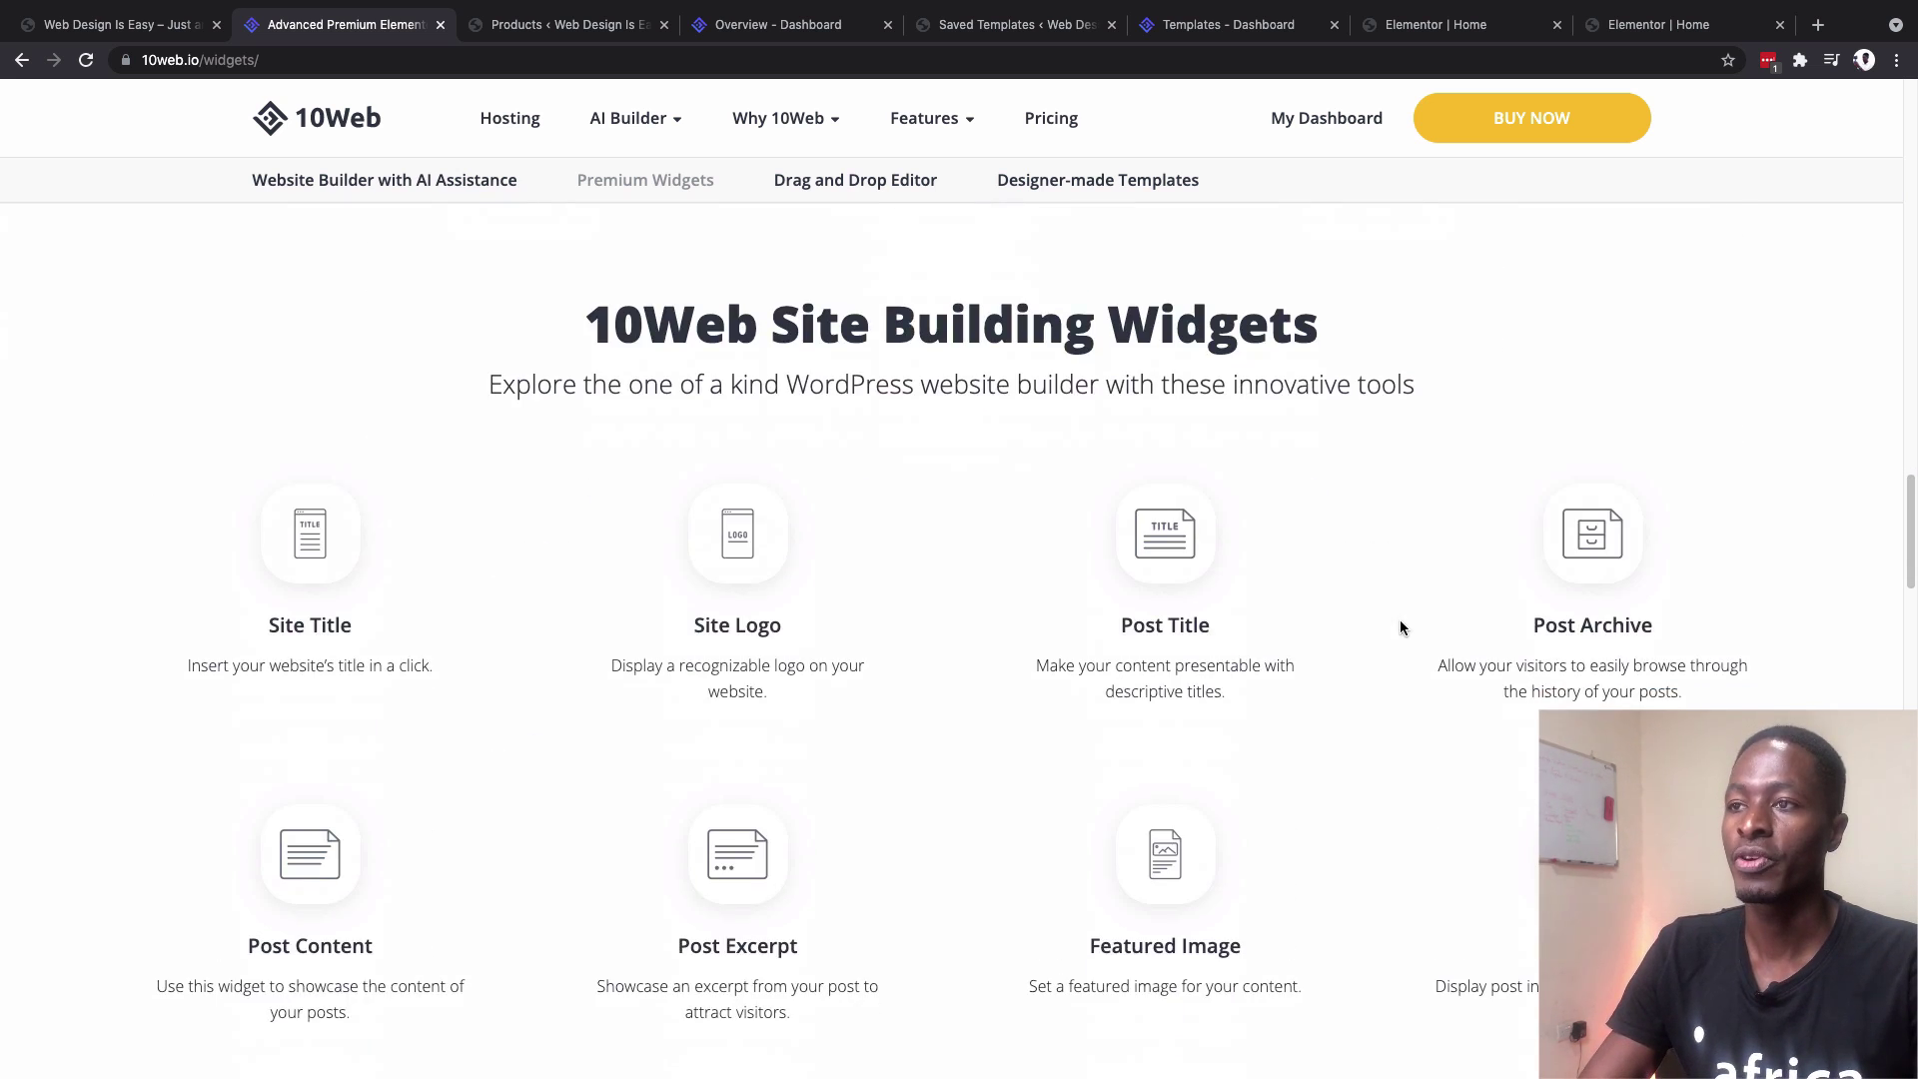
scroll(1399, 619, "up", 10)
scroll(1435, 523, "down", 9)
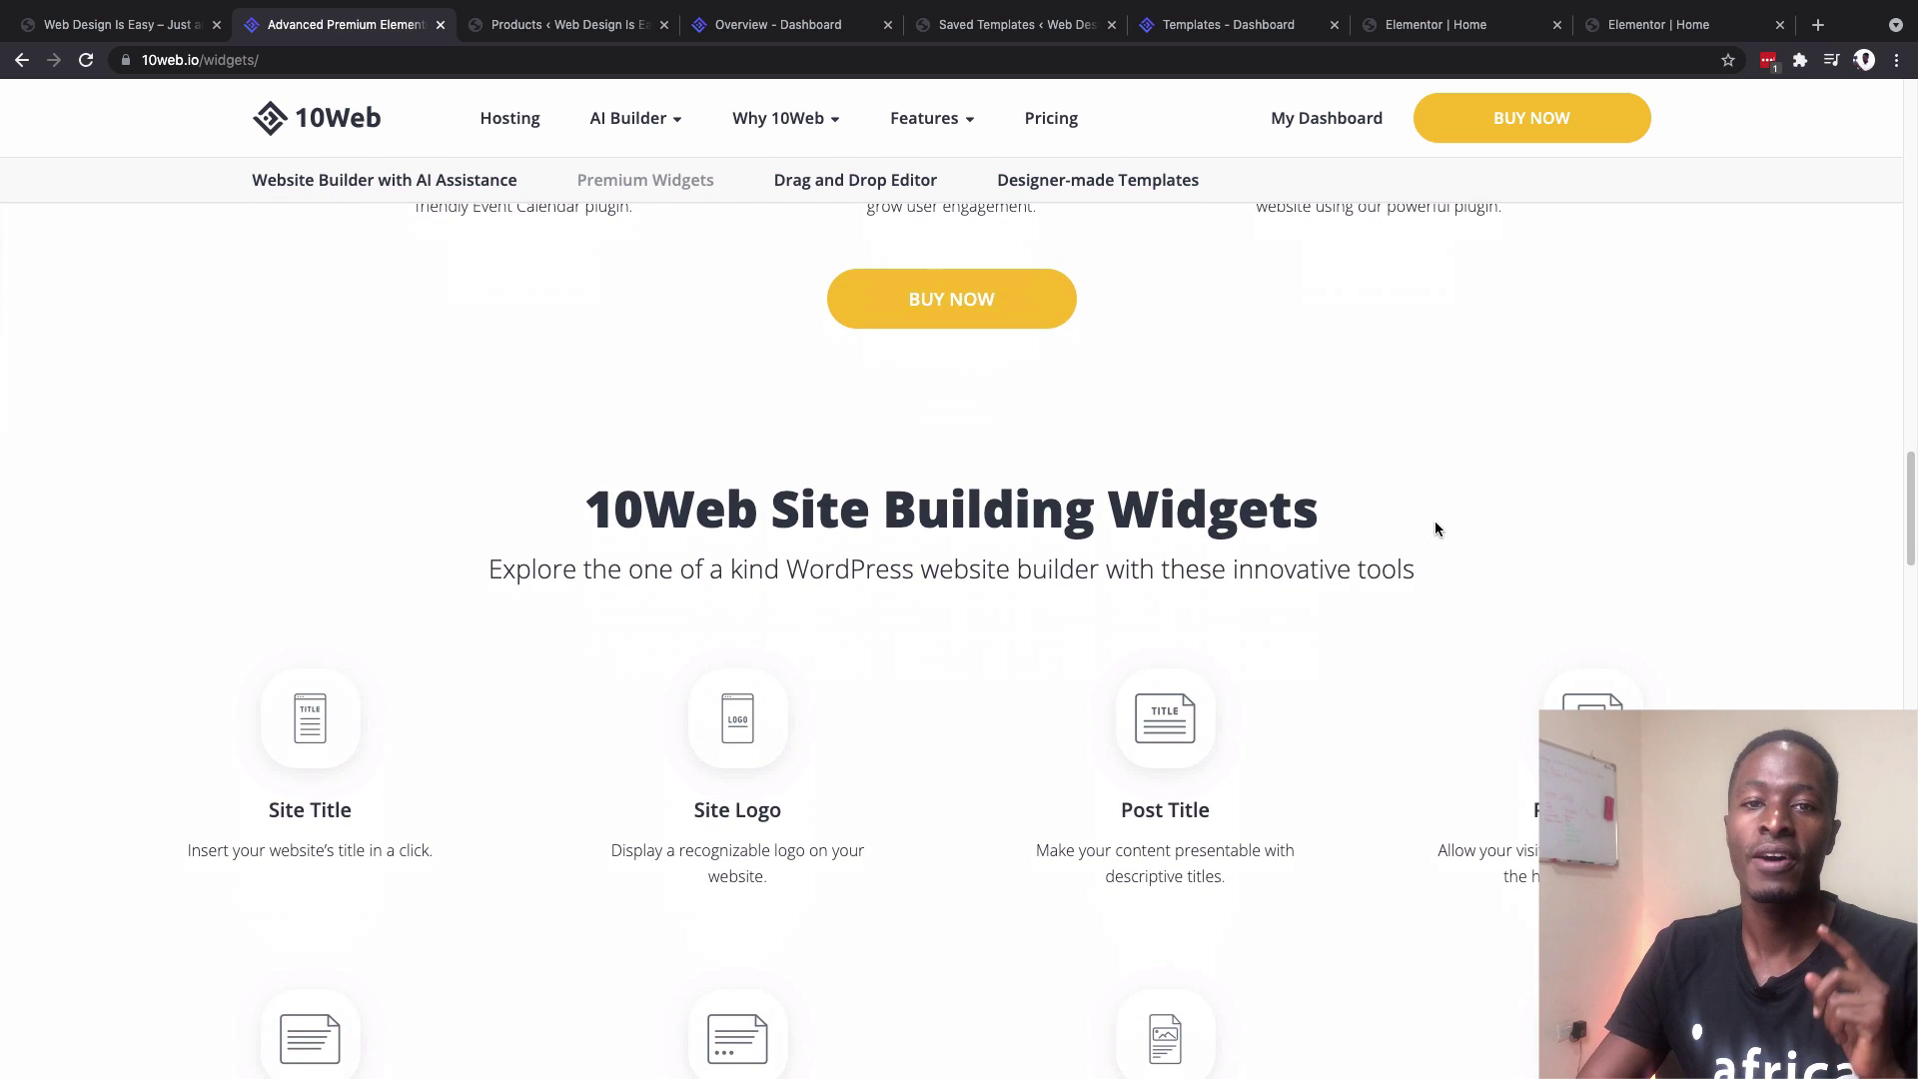
scroll(1435, 519, "down", 3)
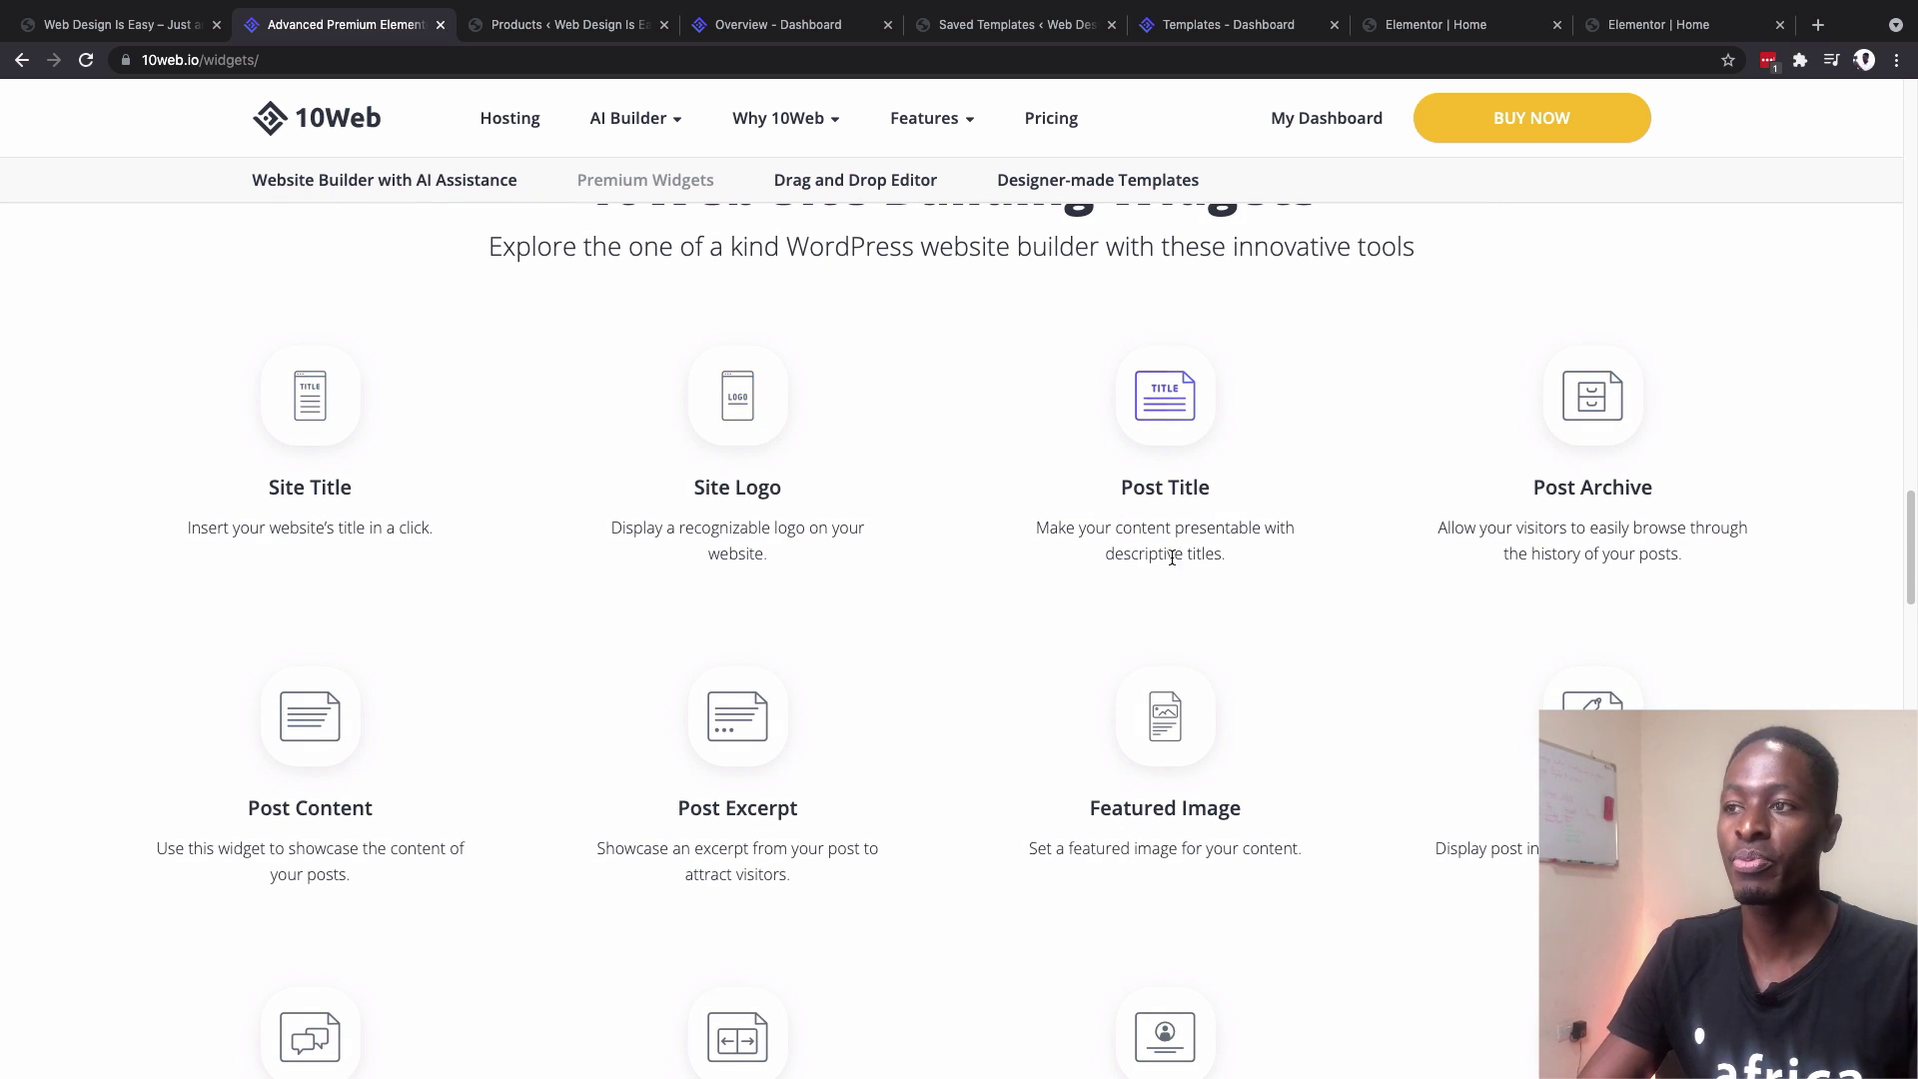
scroll(530, 755, "down", 3)
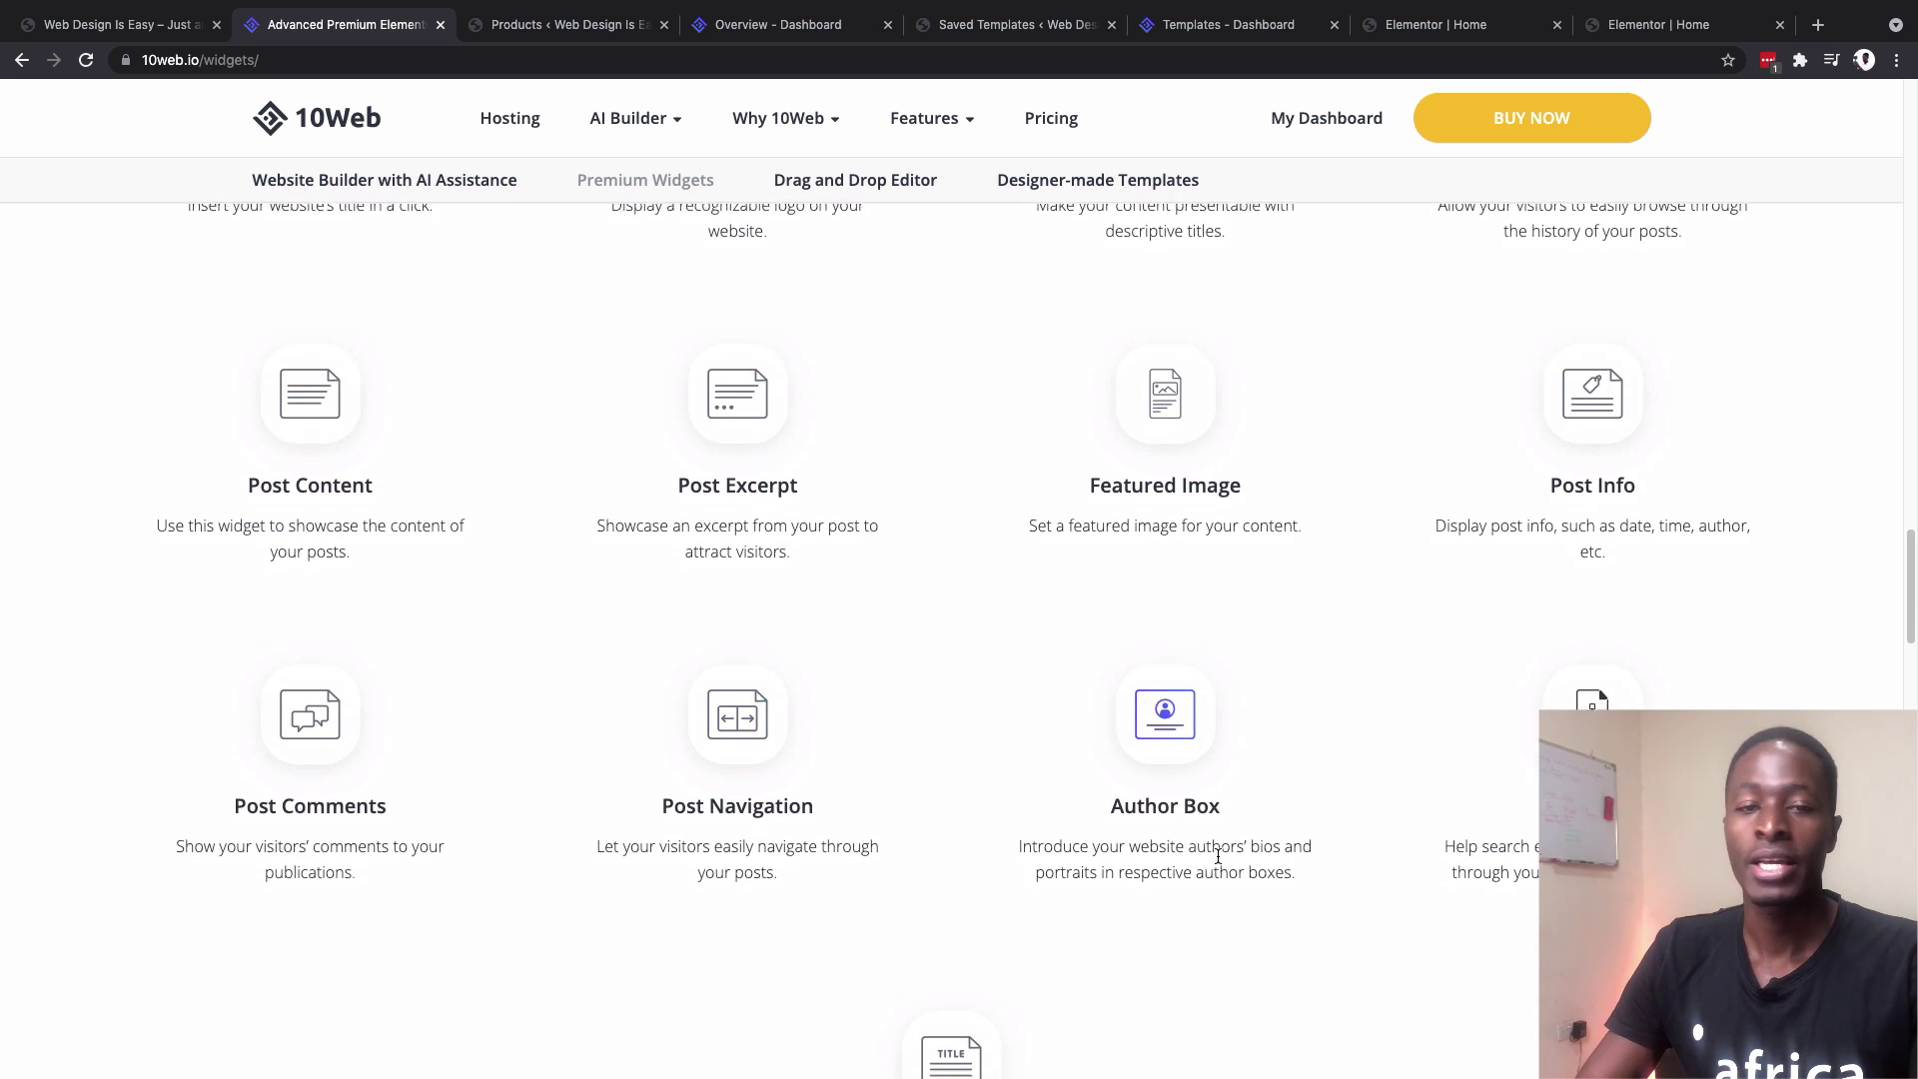
scroll(1215, 859, "down", 1)
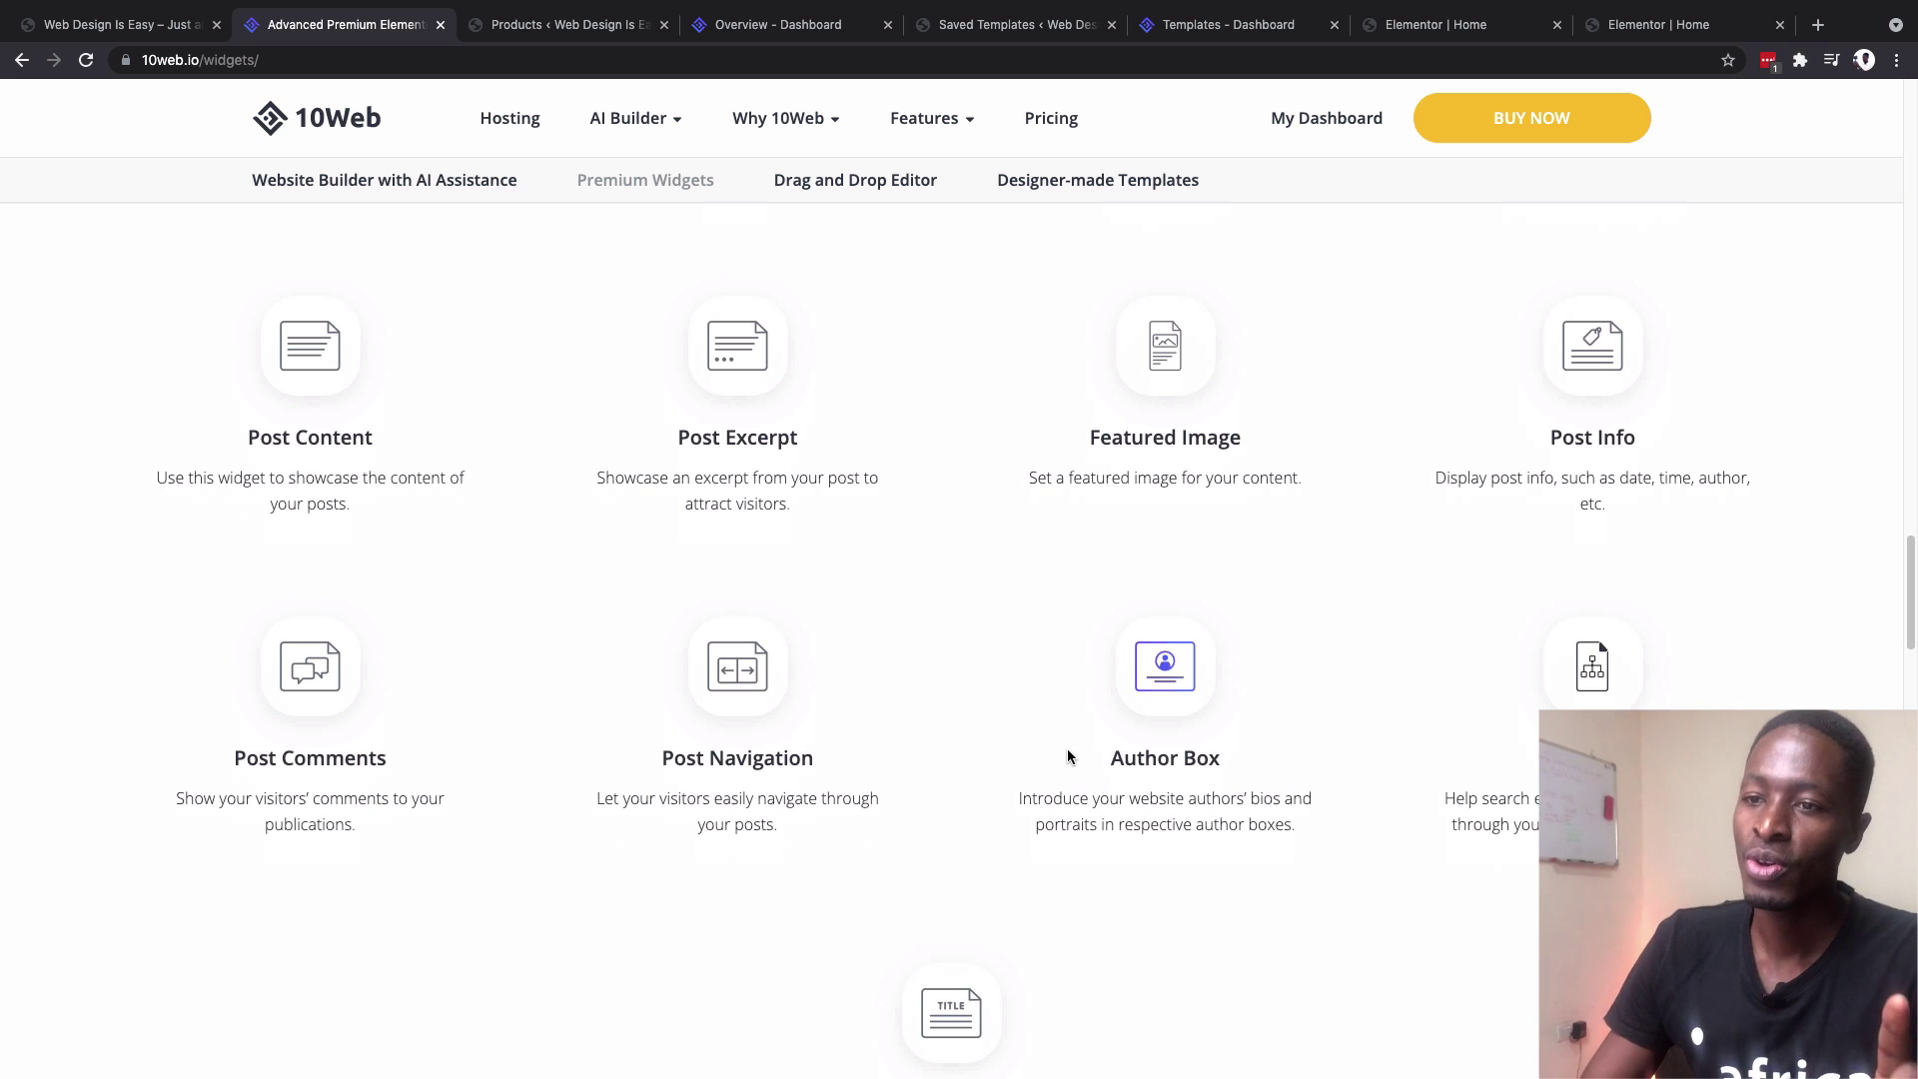
scroll(1065, 760, "up", 5)
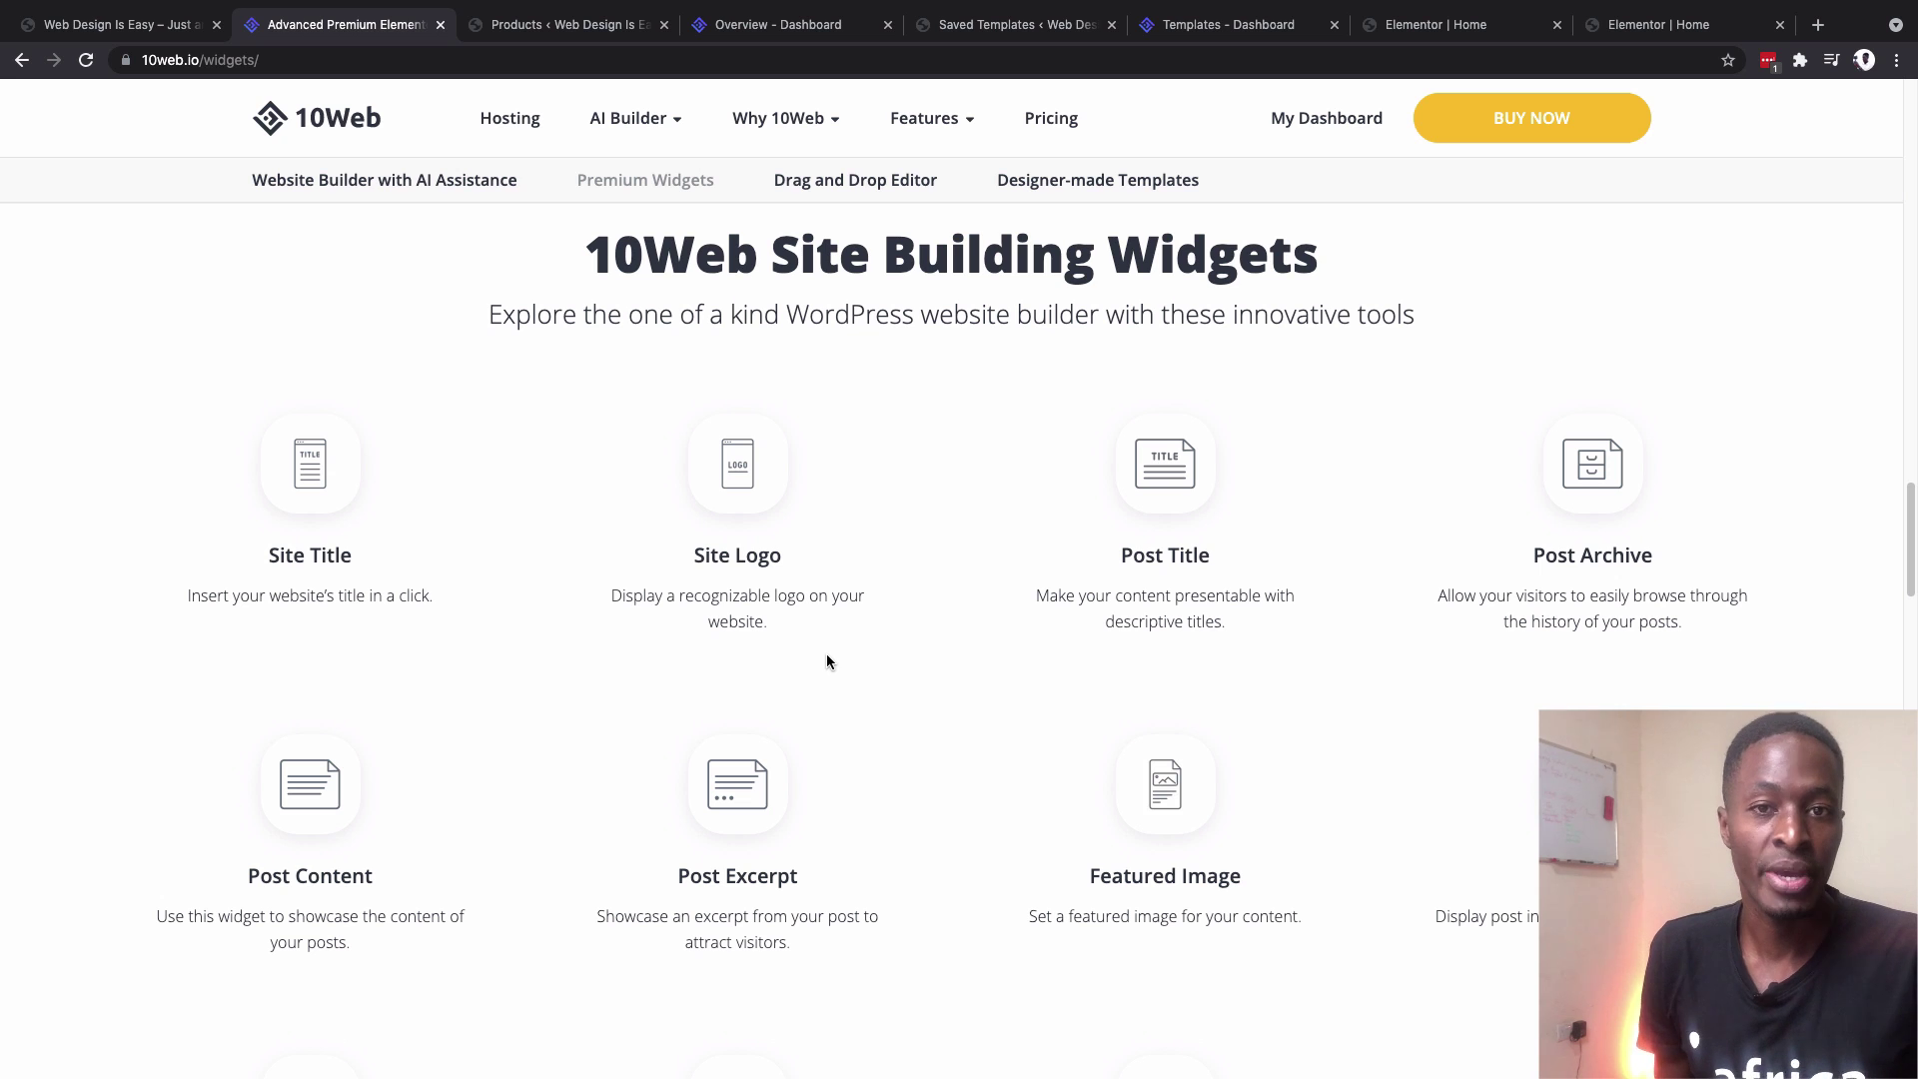
Switch to the Home page in the 10Web Builder editor and inspect its header and footer template areas
left_click(1404, 28)
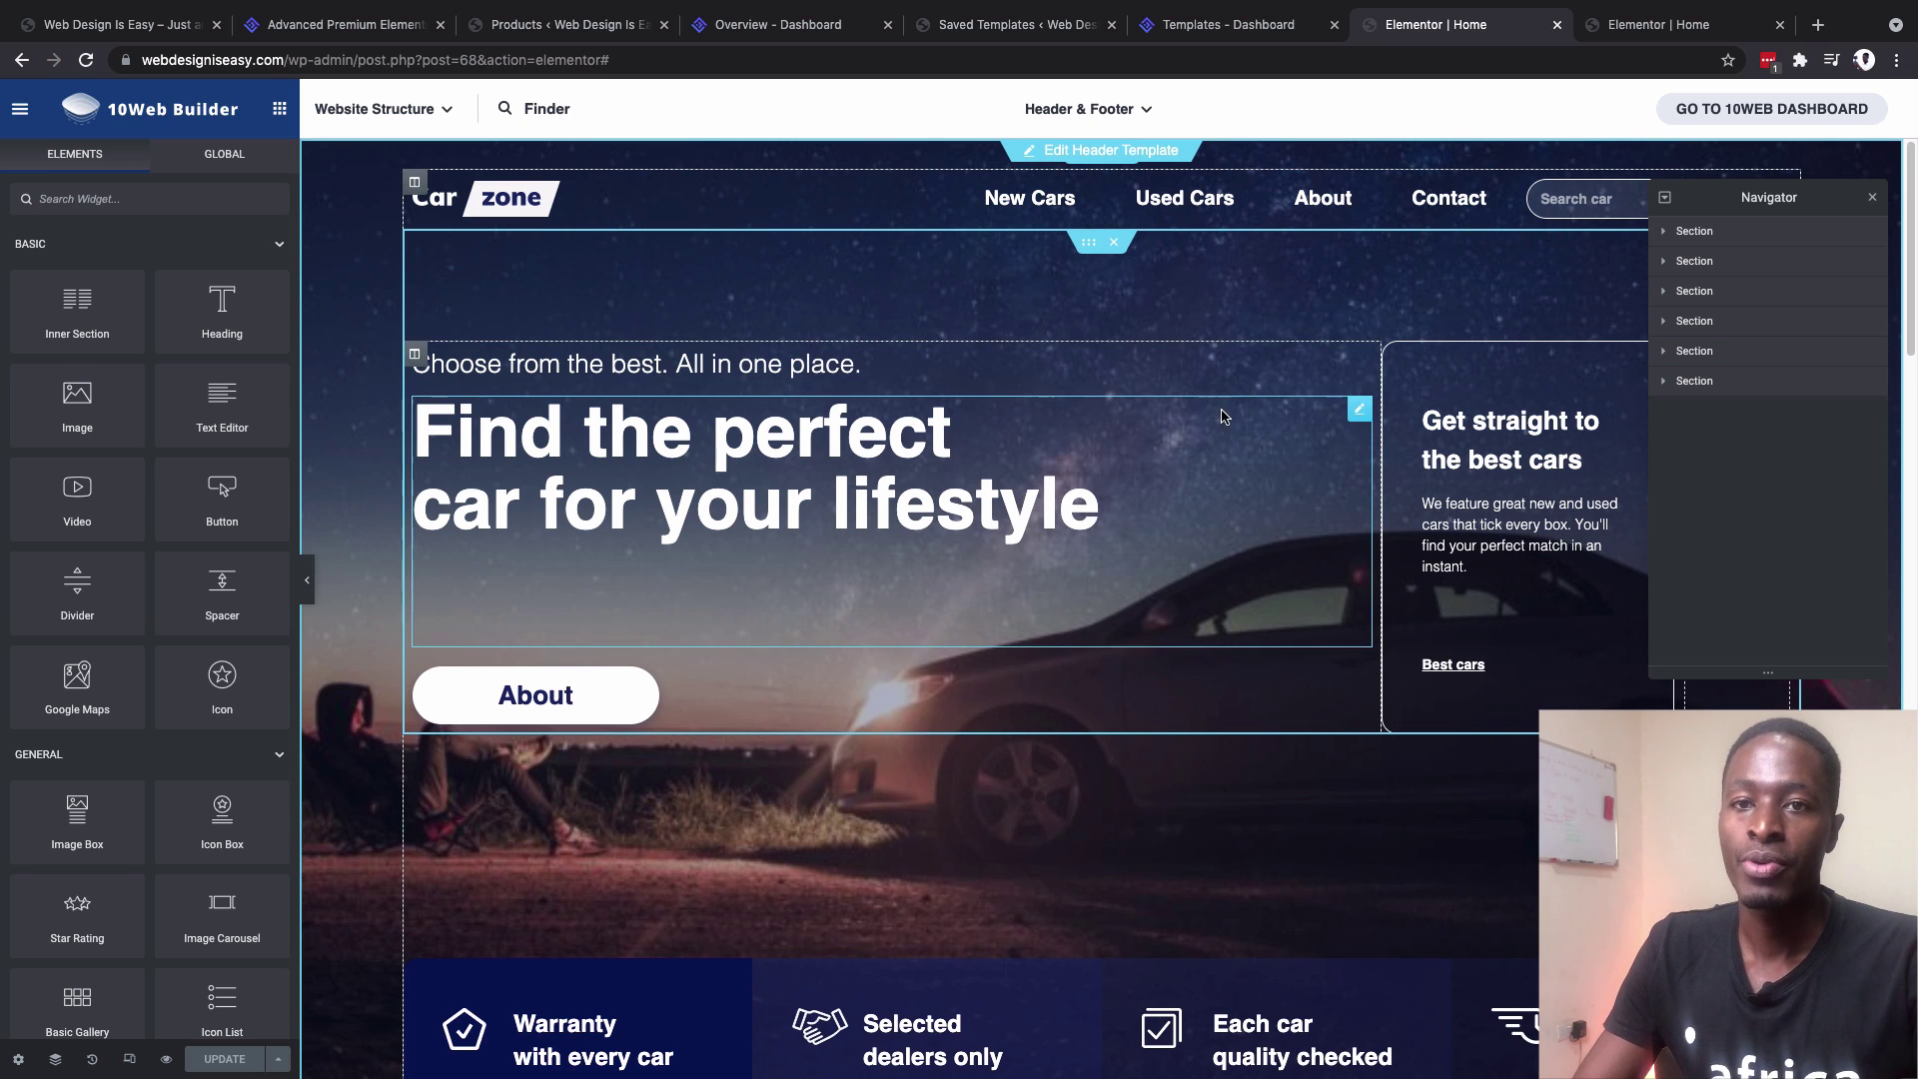
scroll(1195, 470, "down", 1)
scroll(1195, 469, "up", 1)
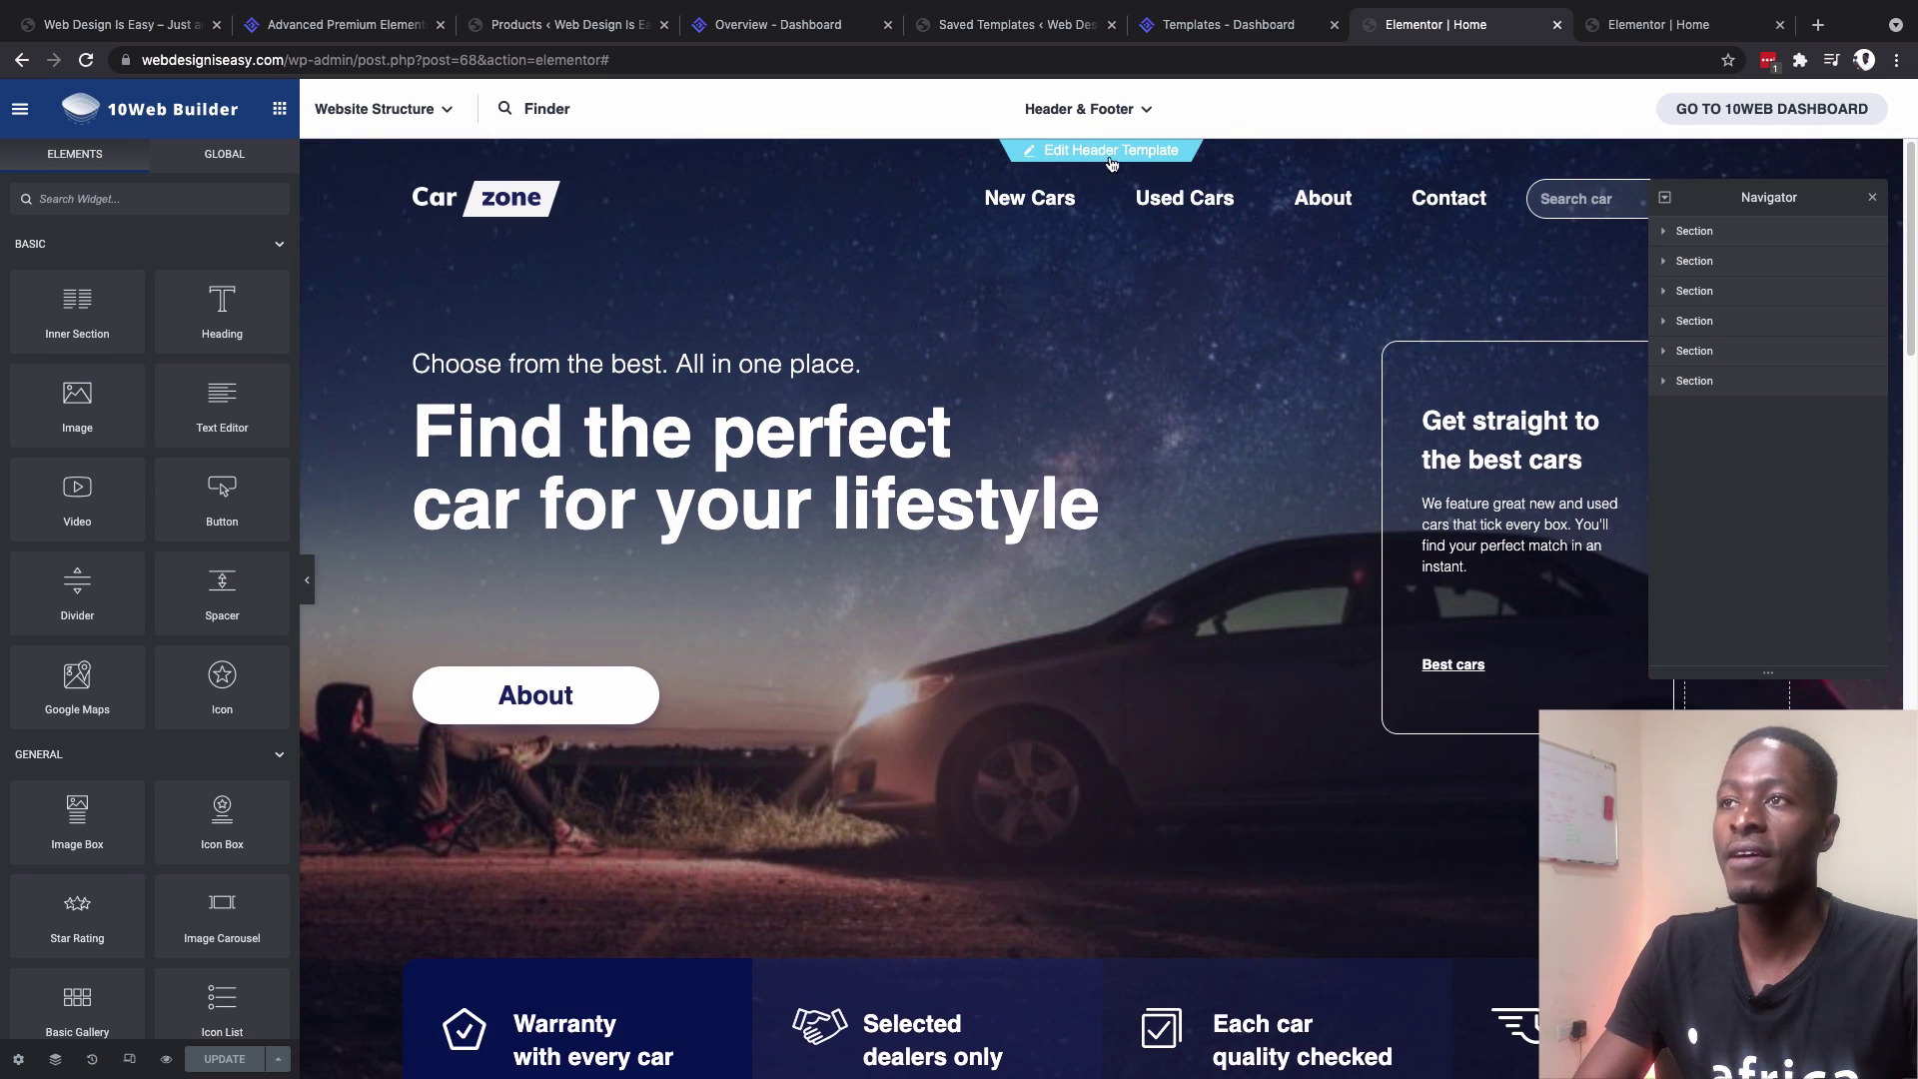
scroll(1083, 567, "down", 20)
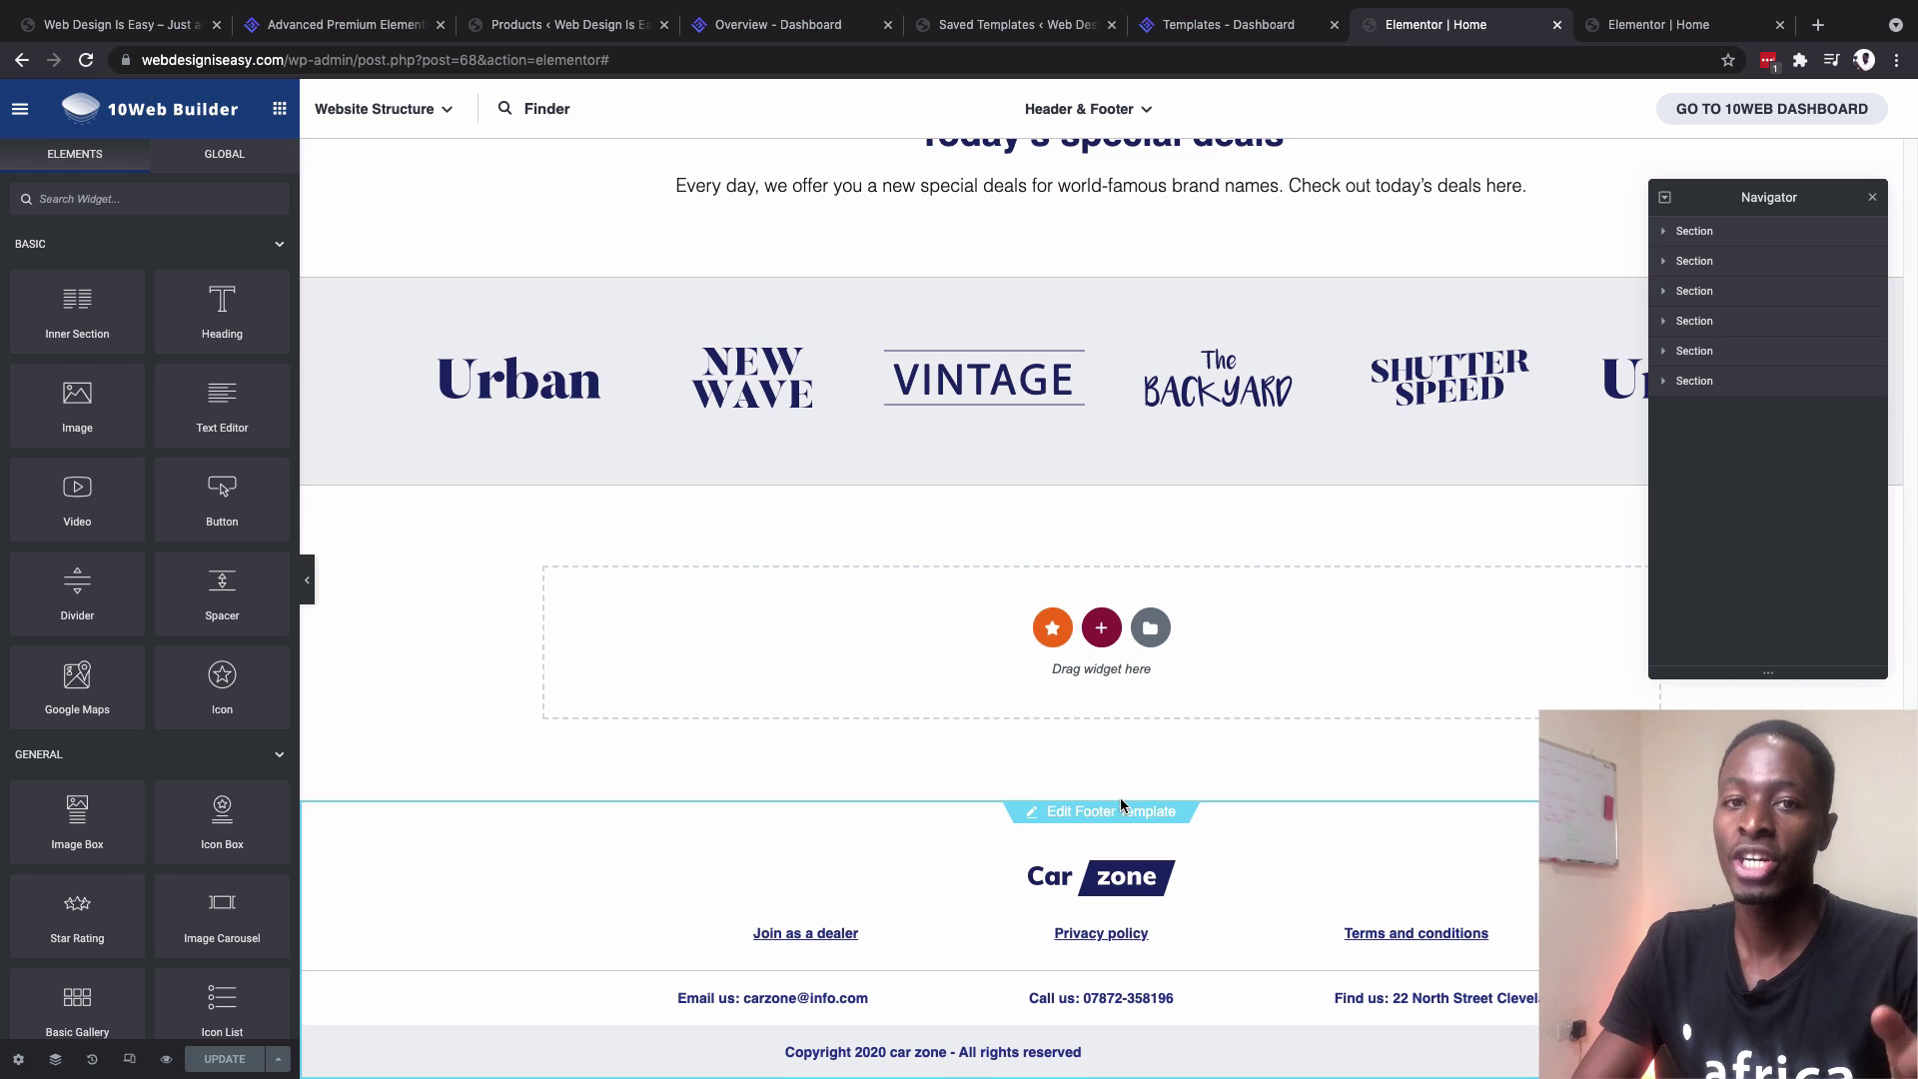
Check the installed WordPress plugins for the Elementor plugin that works alongside 10Web Builder
left_click(982, 20)
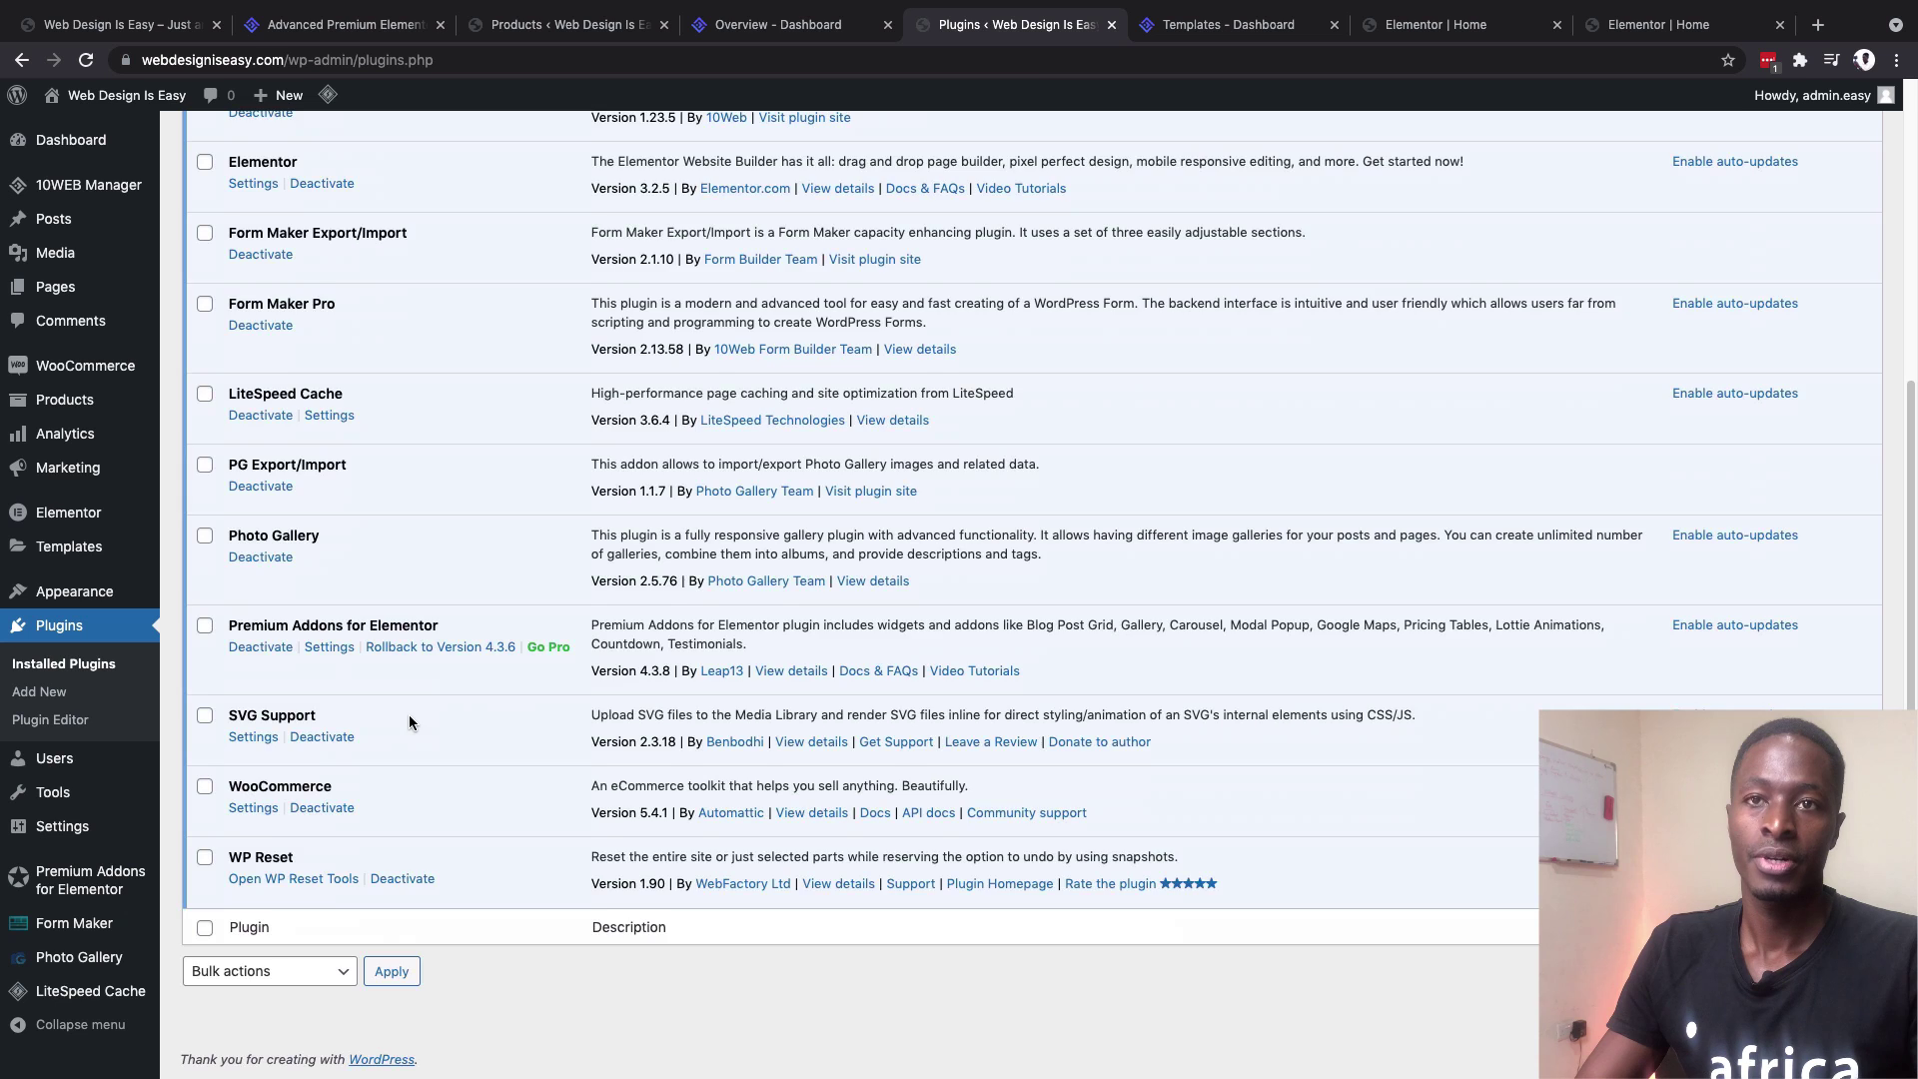
scroll(410, 715, "up", 2)
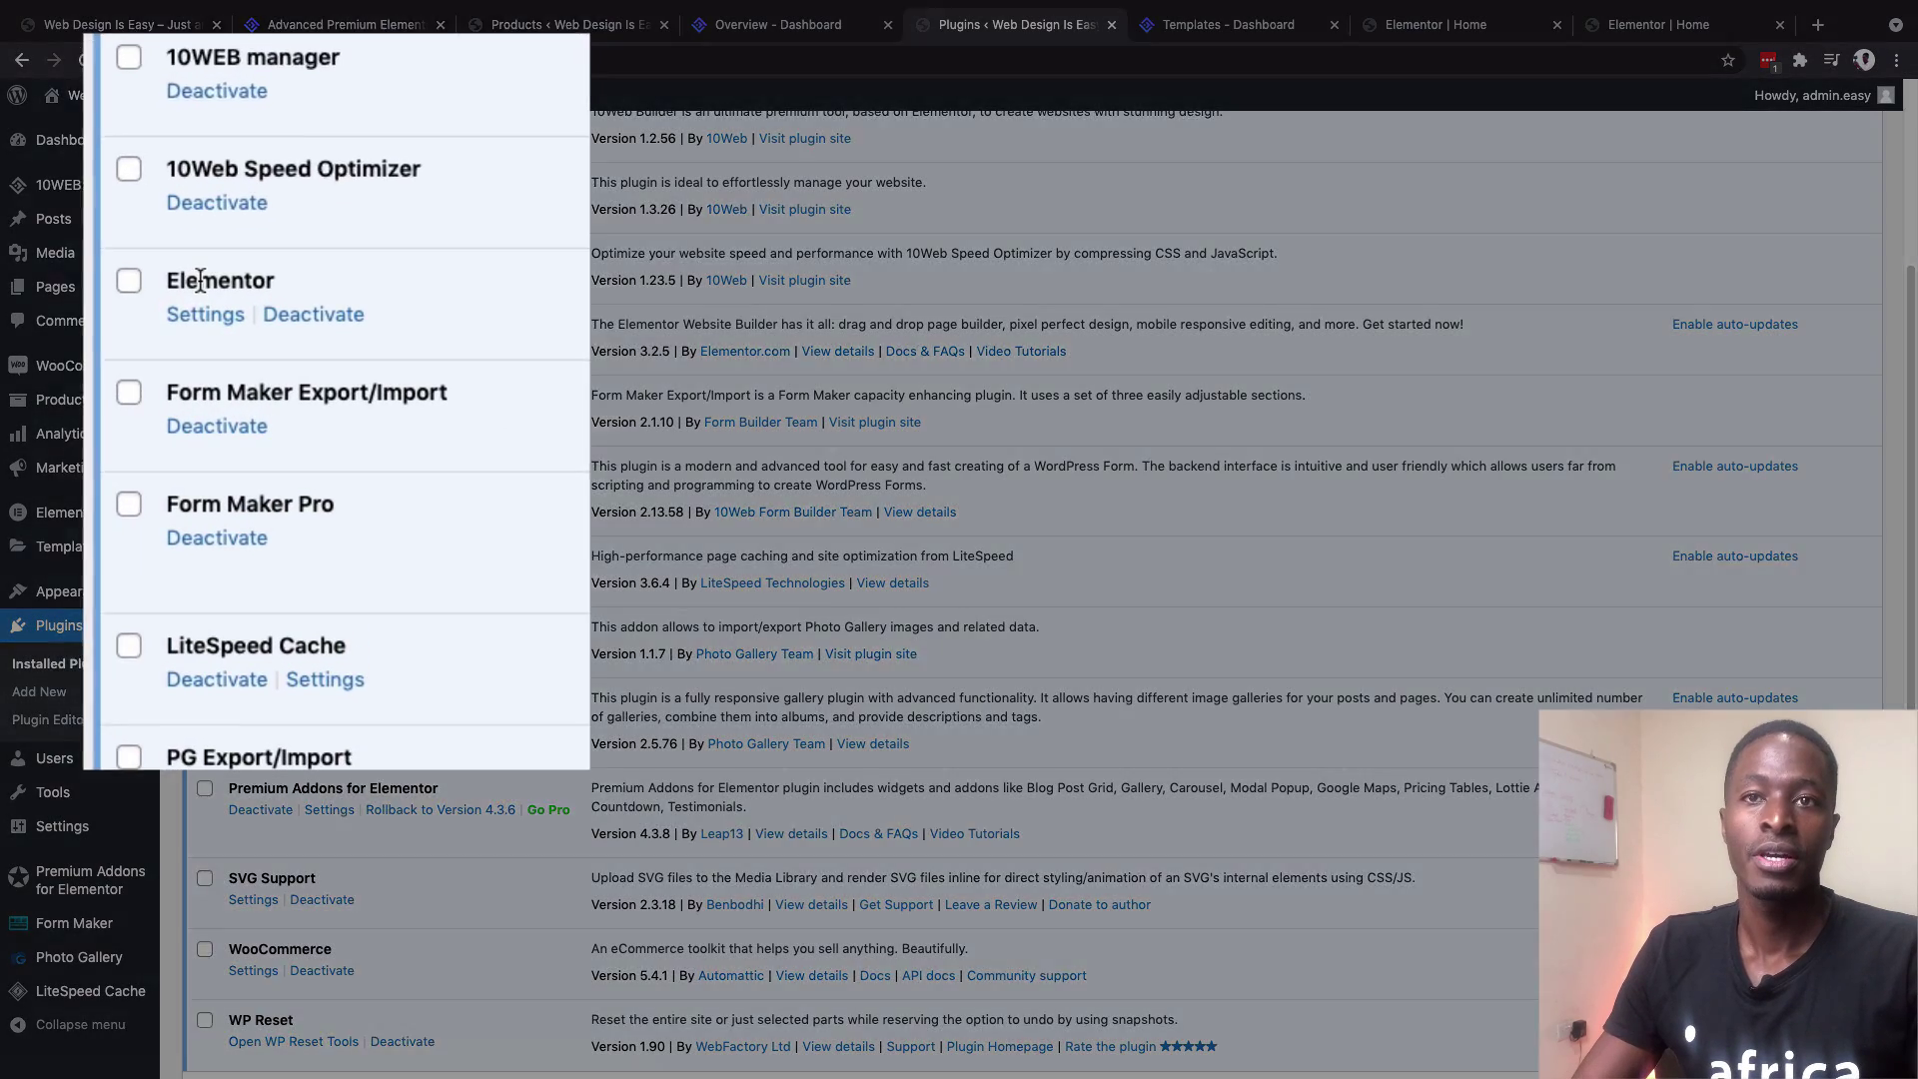
left_click_drag(249, 326, 293, 329)
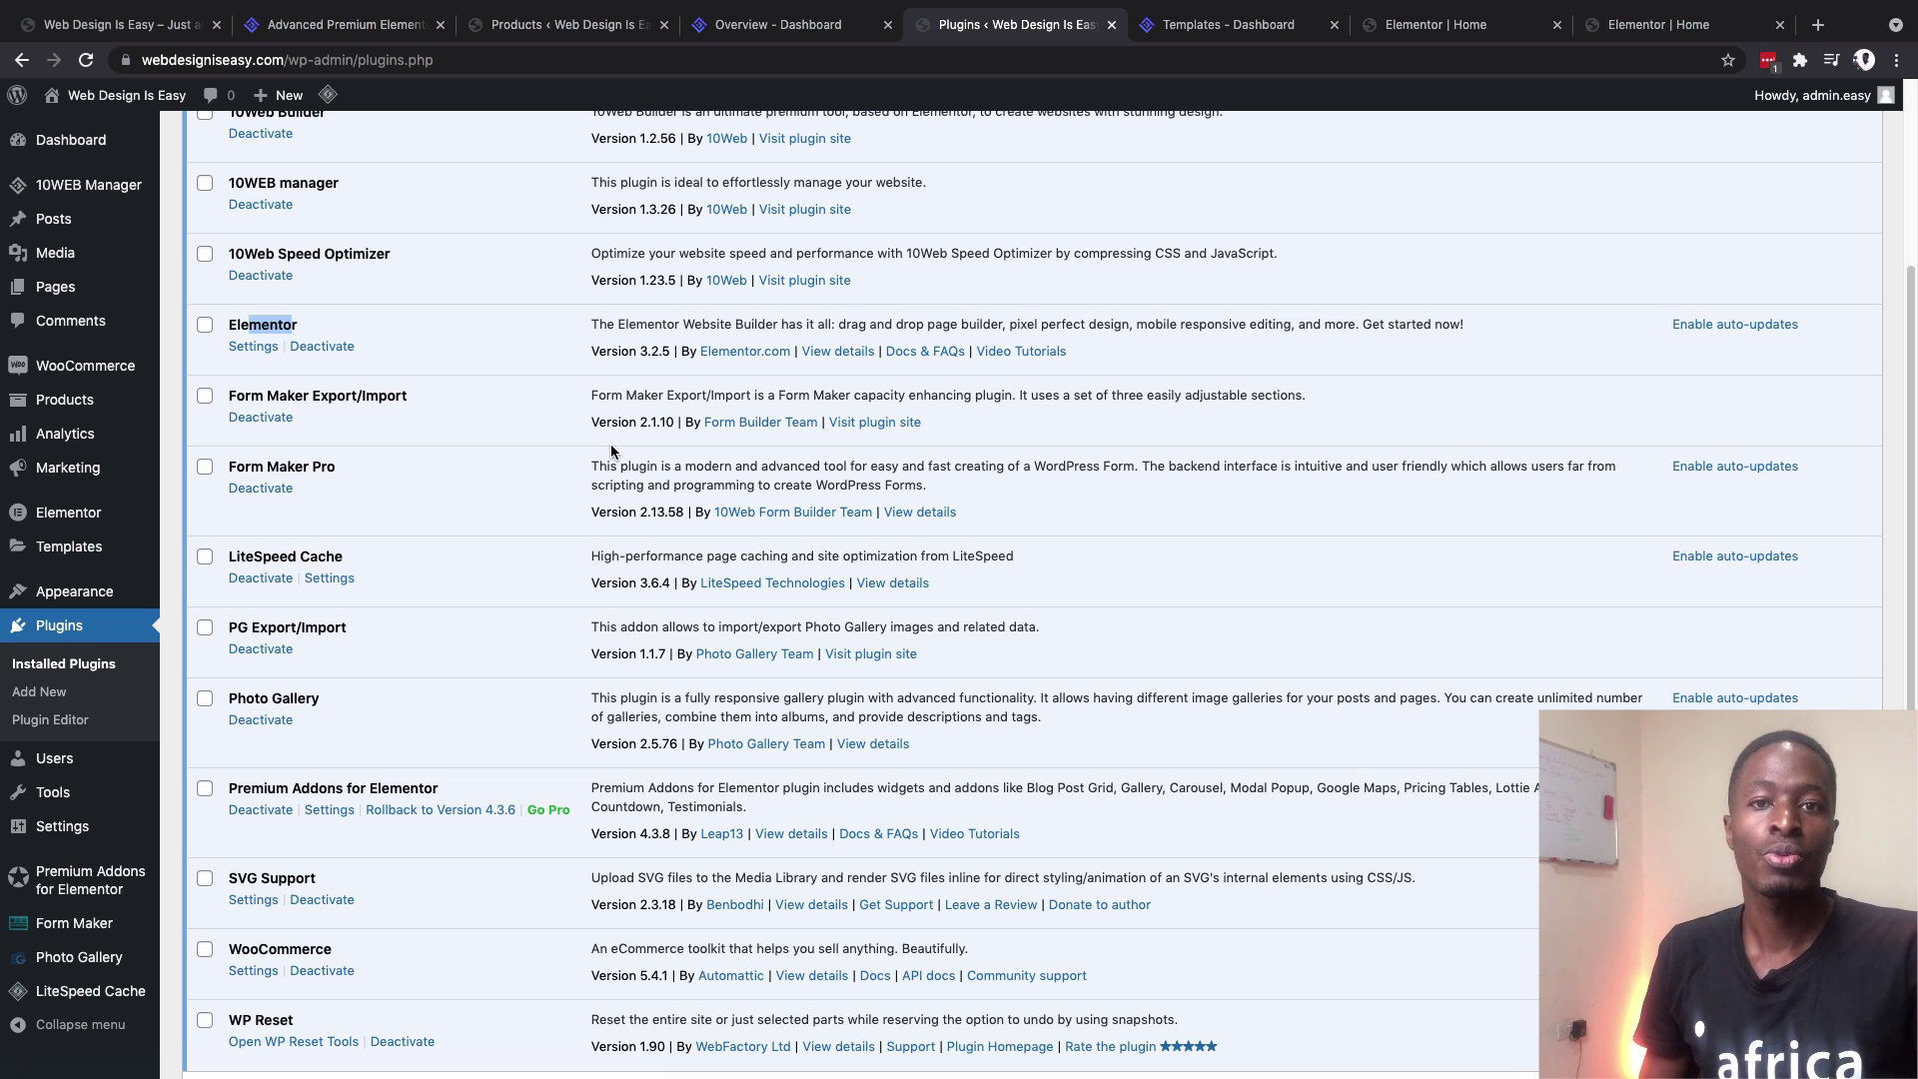
Find the car dealing footer among the 10Web footer templates and open it for editing with Elementor
mouse_move(68, 550)
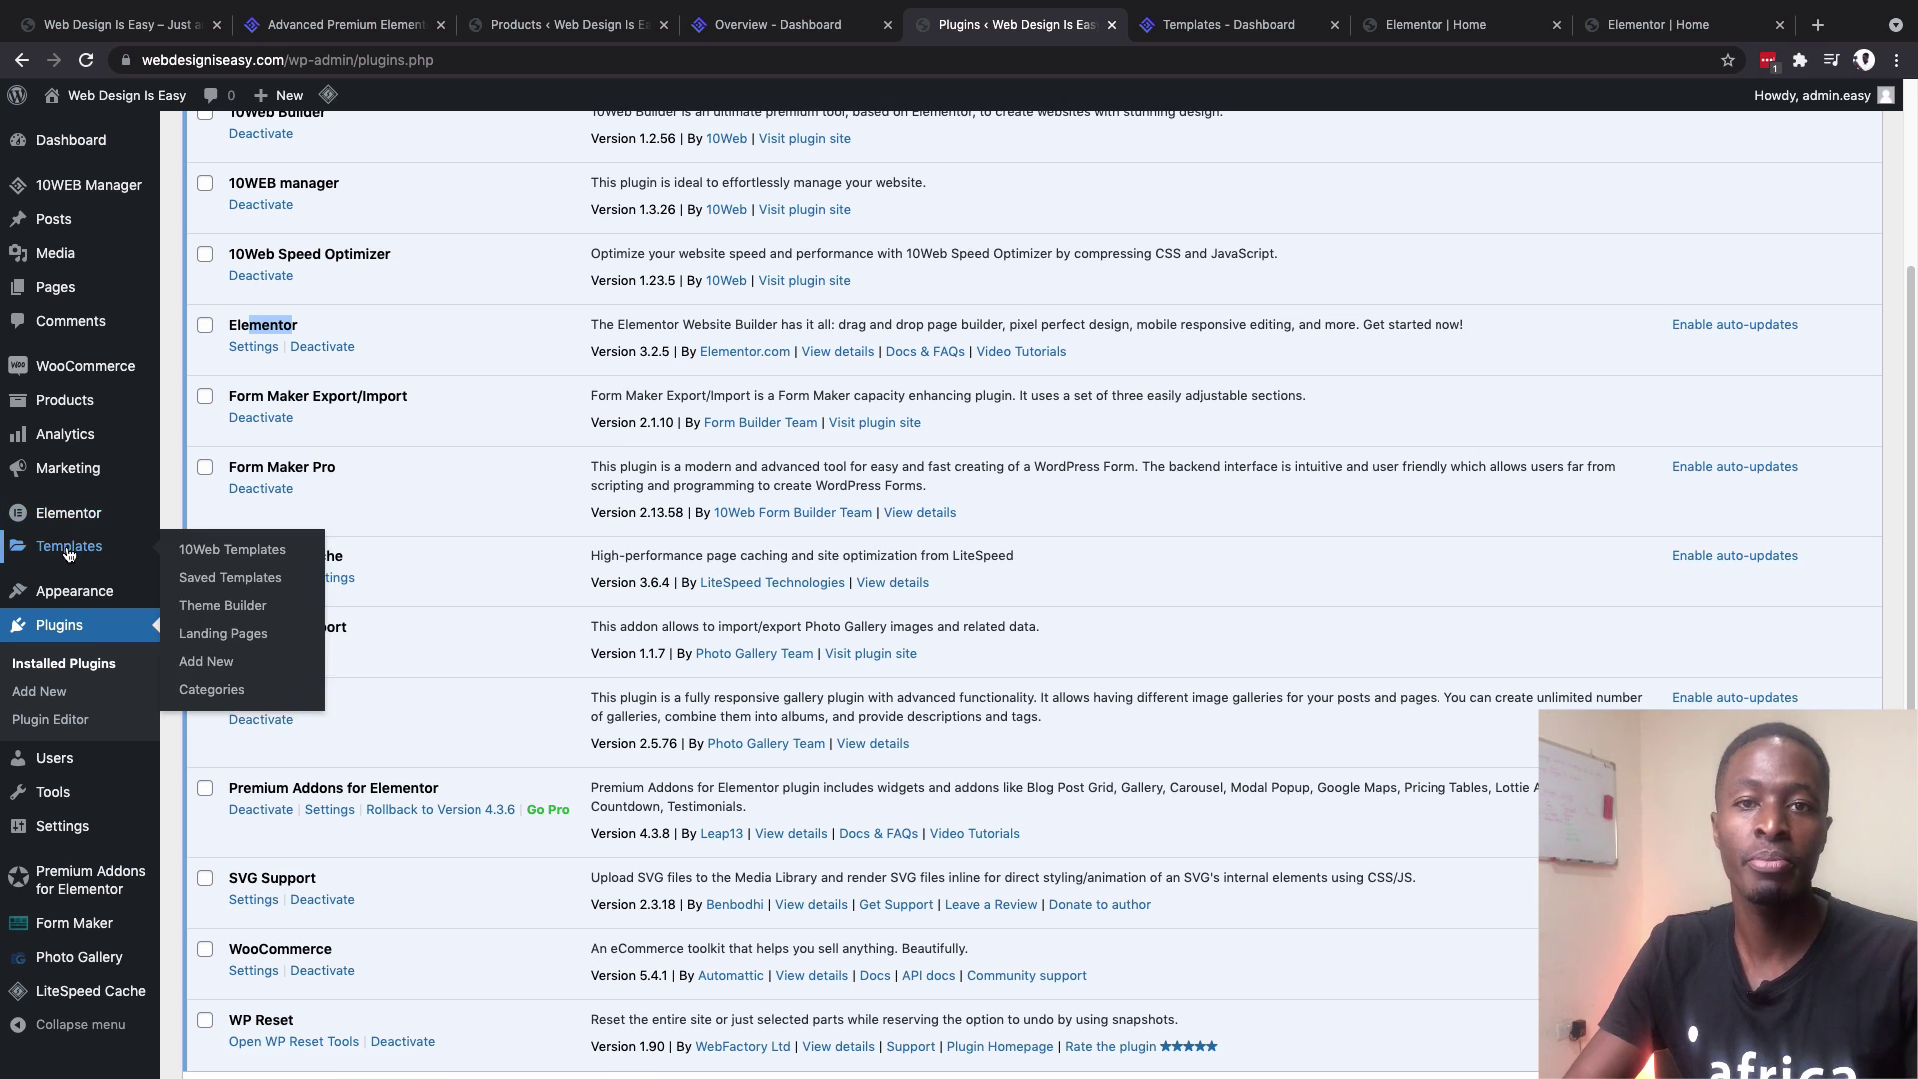
left_click(208, 552)
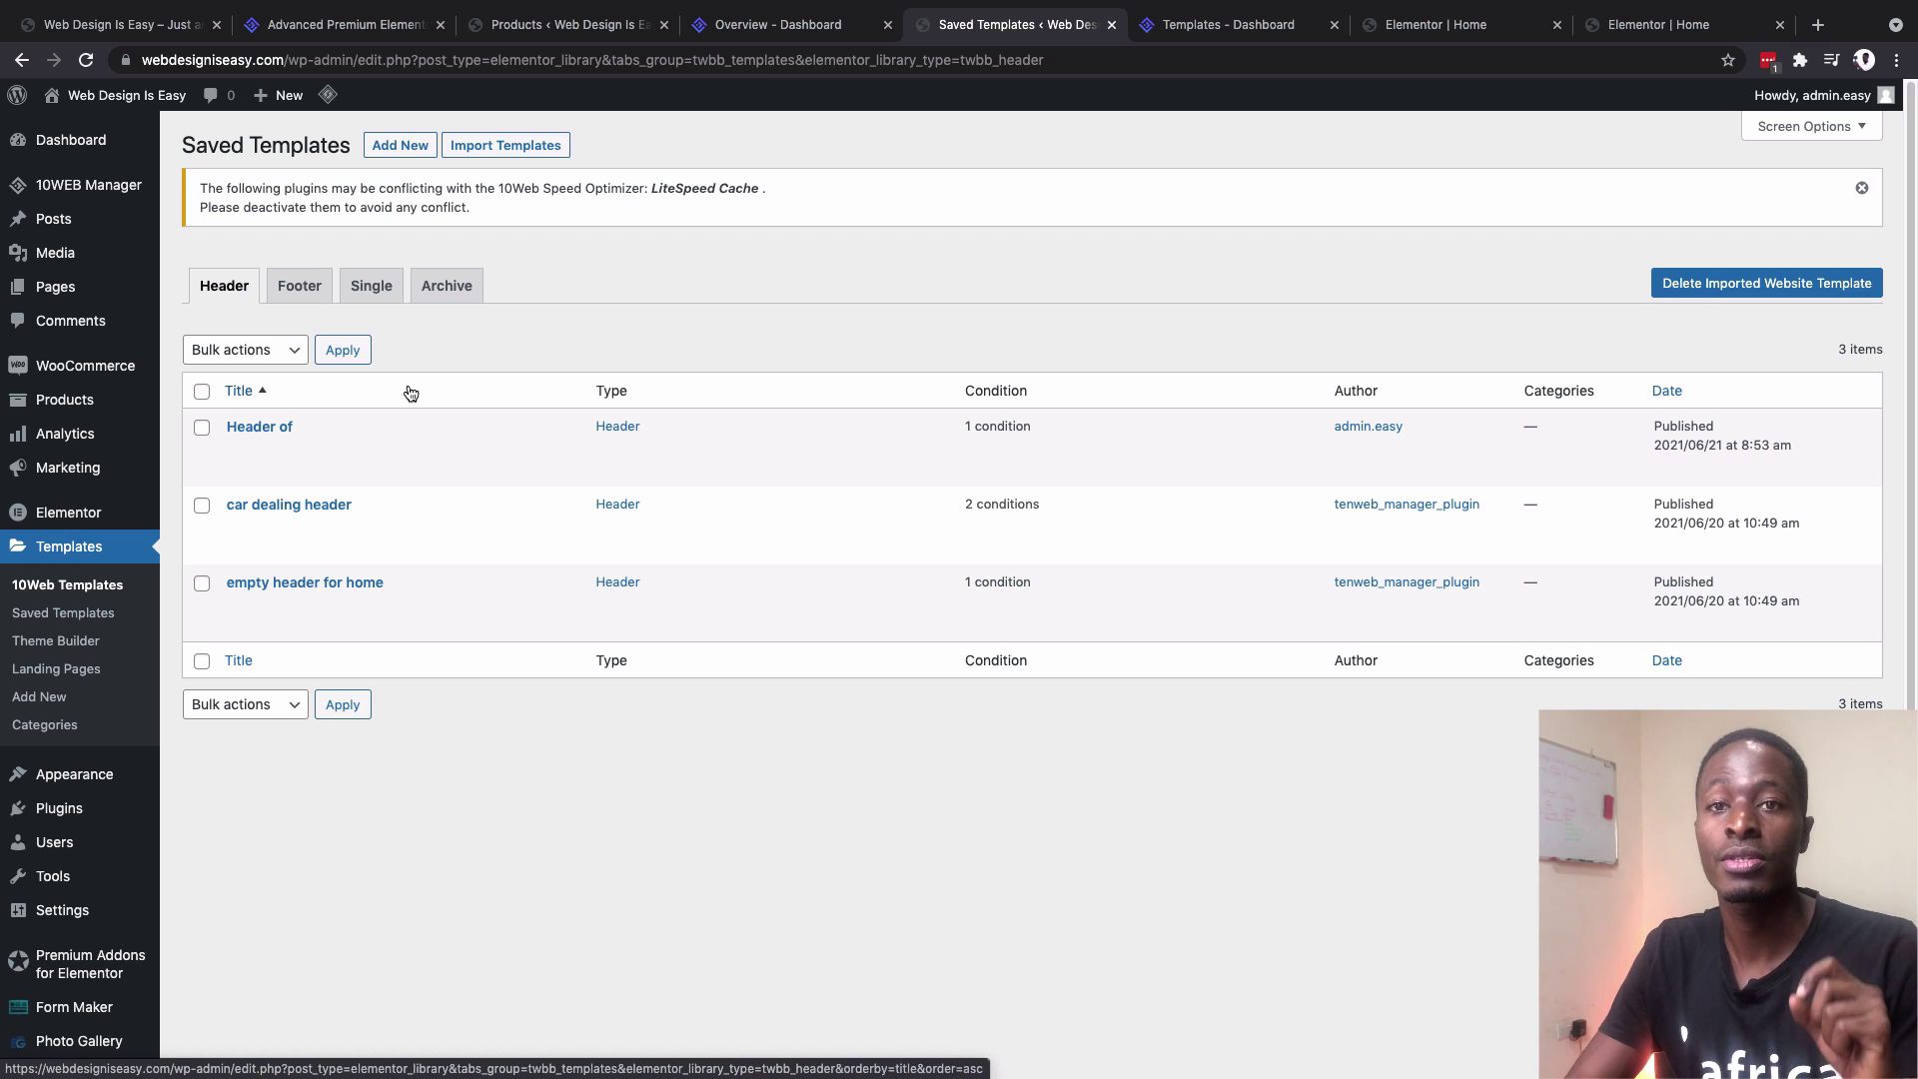
left_click(291, 286)
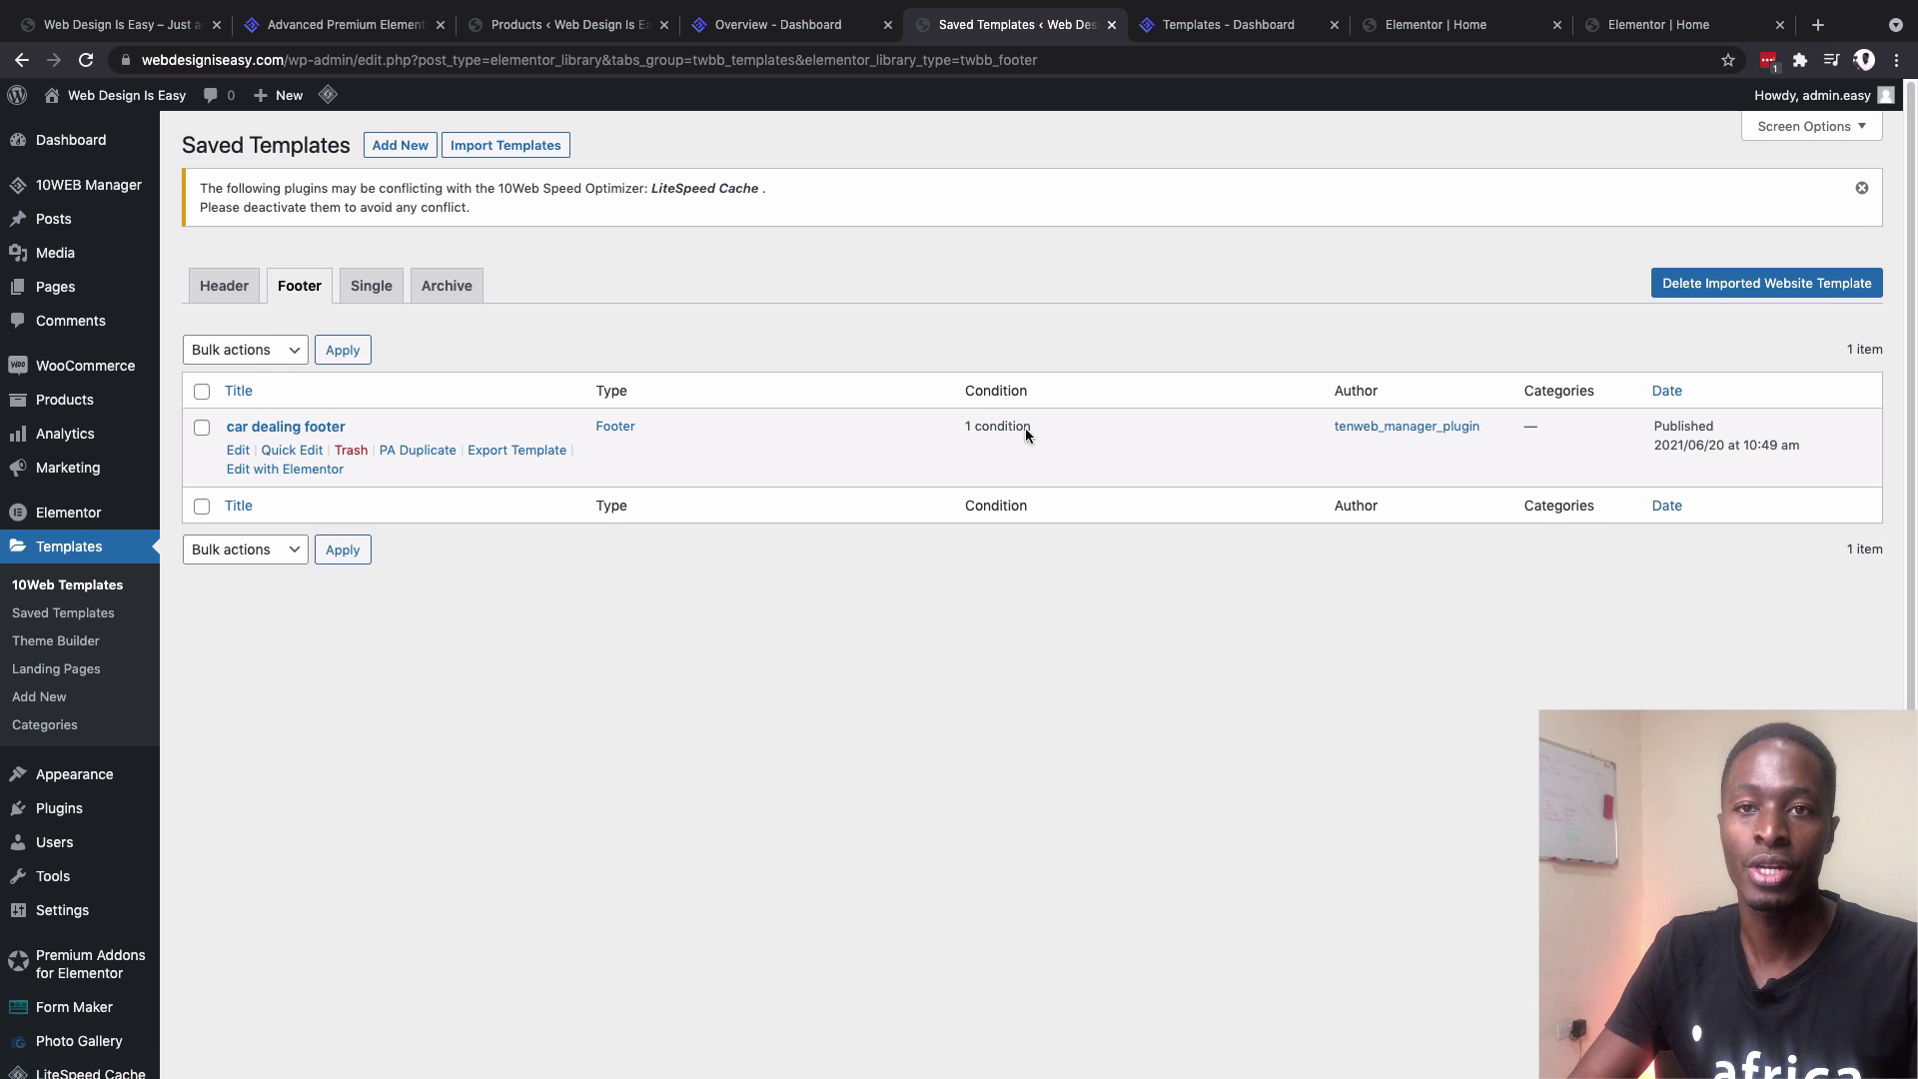
left_click(243, 470)
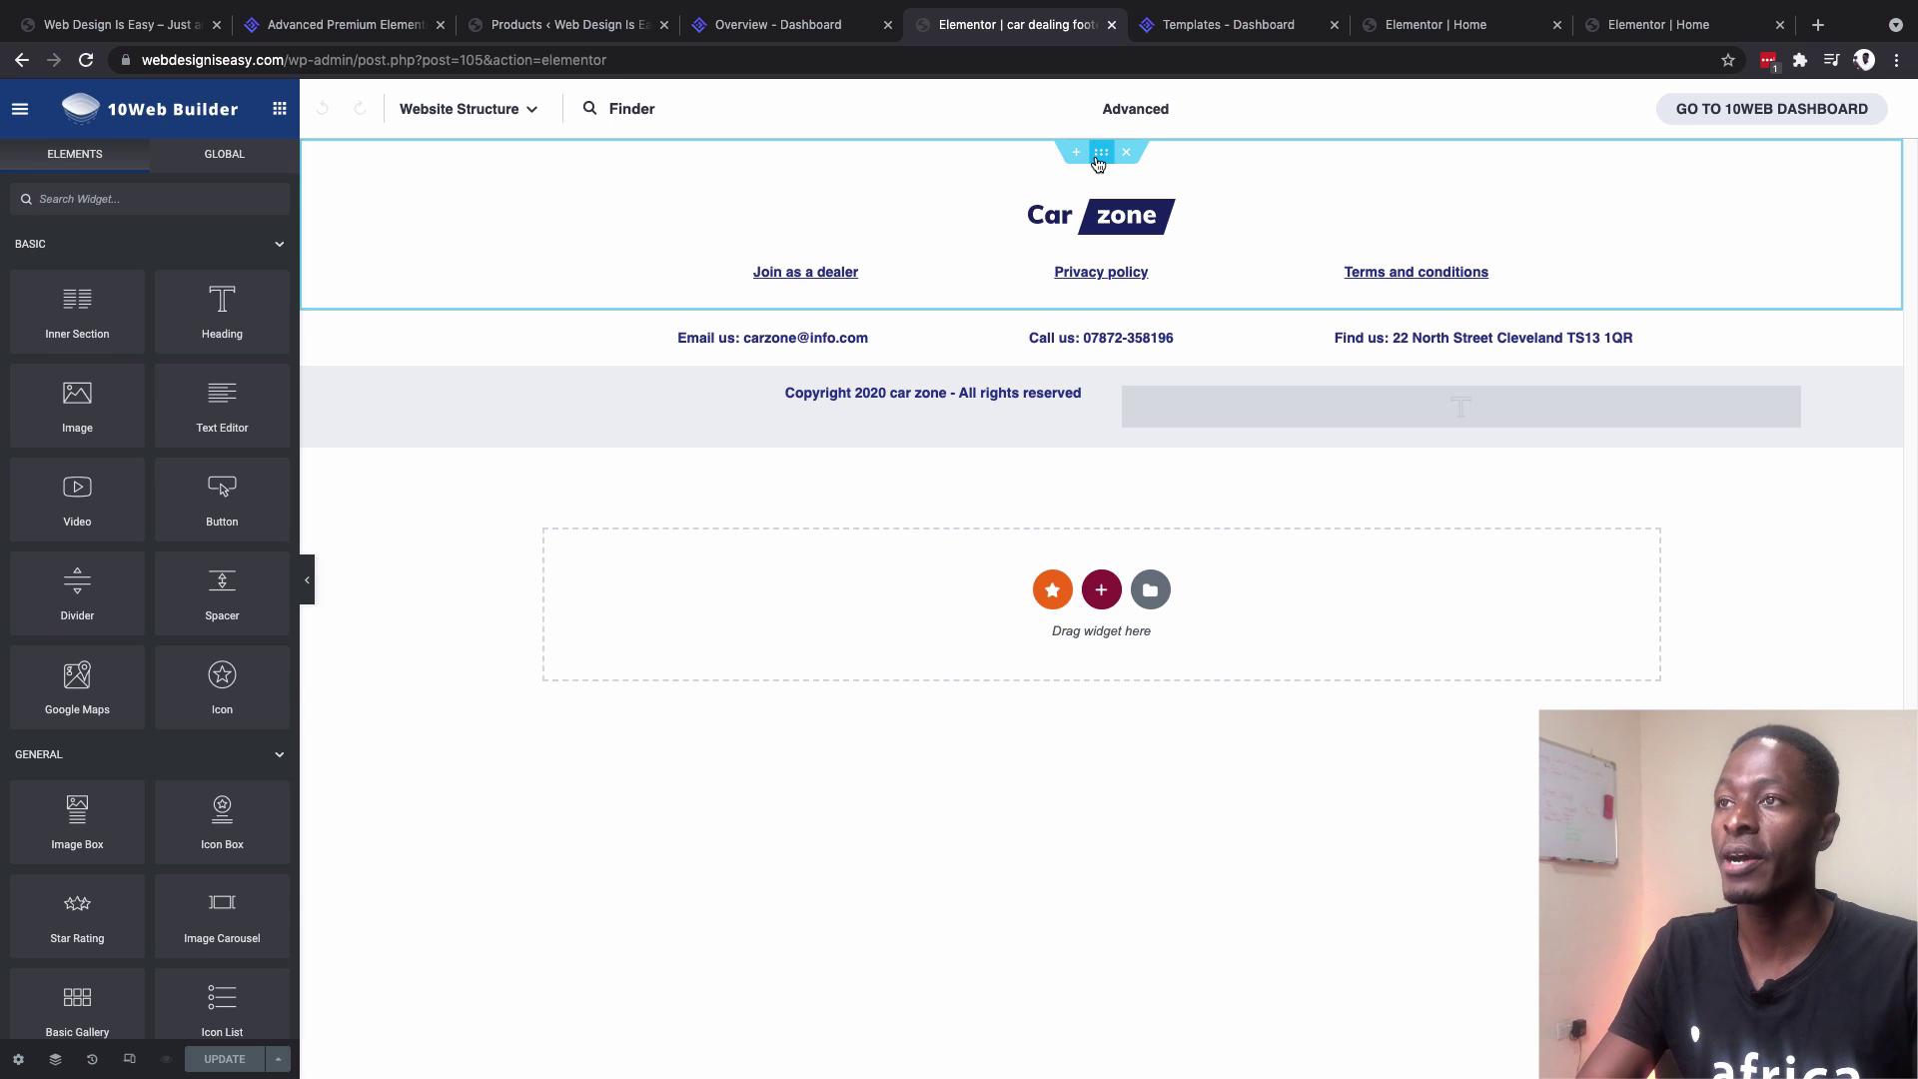
View the footer's section and general settings, and compare the template with the footer on the live home page
left_click(1099, 156)
left_click(15, 1062)
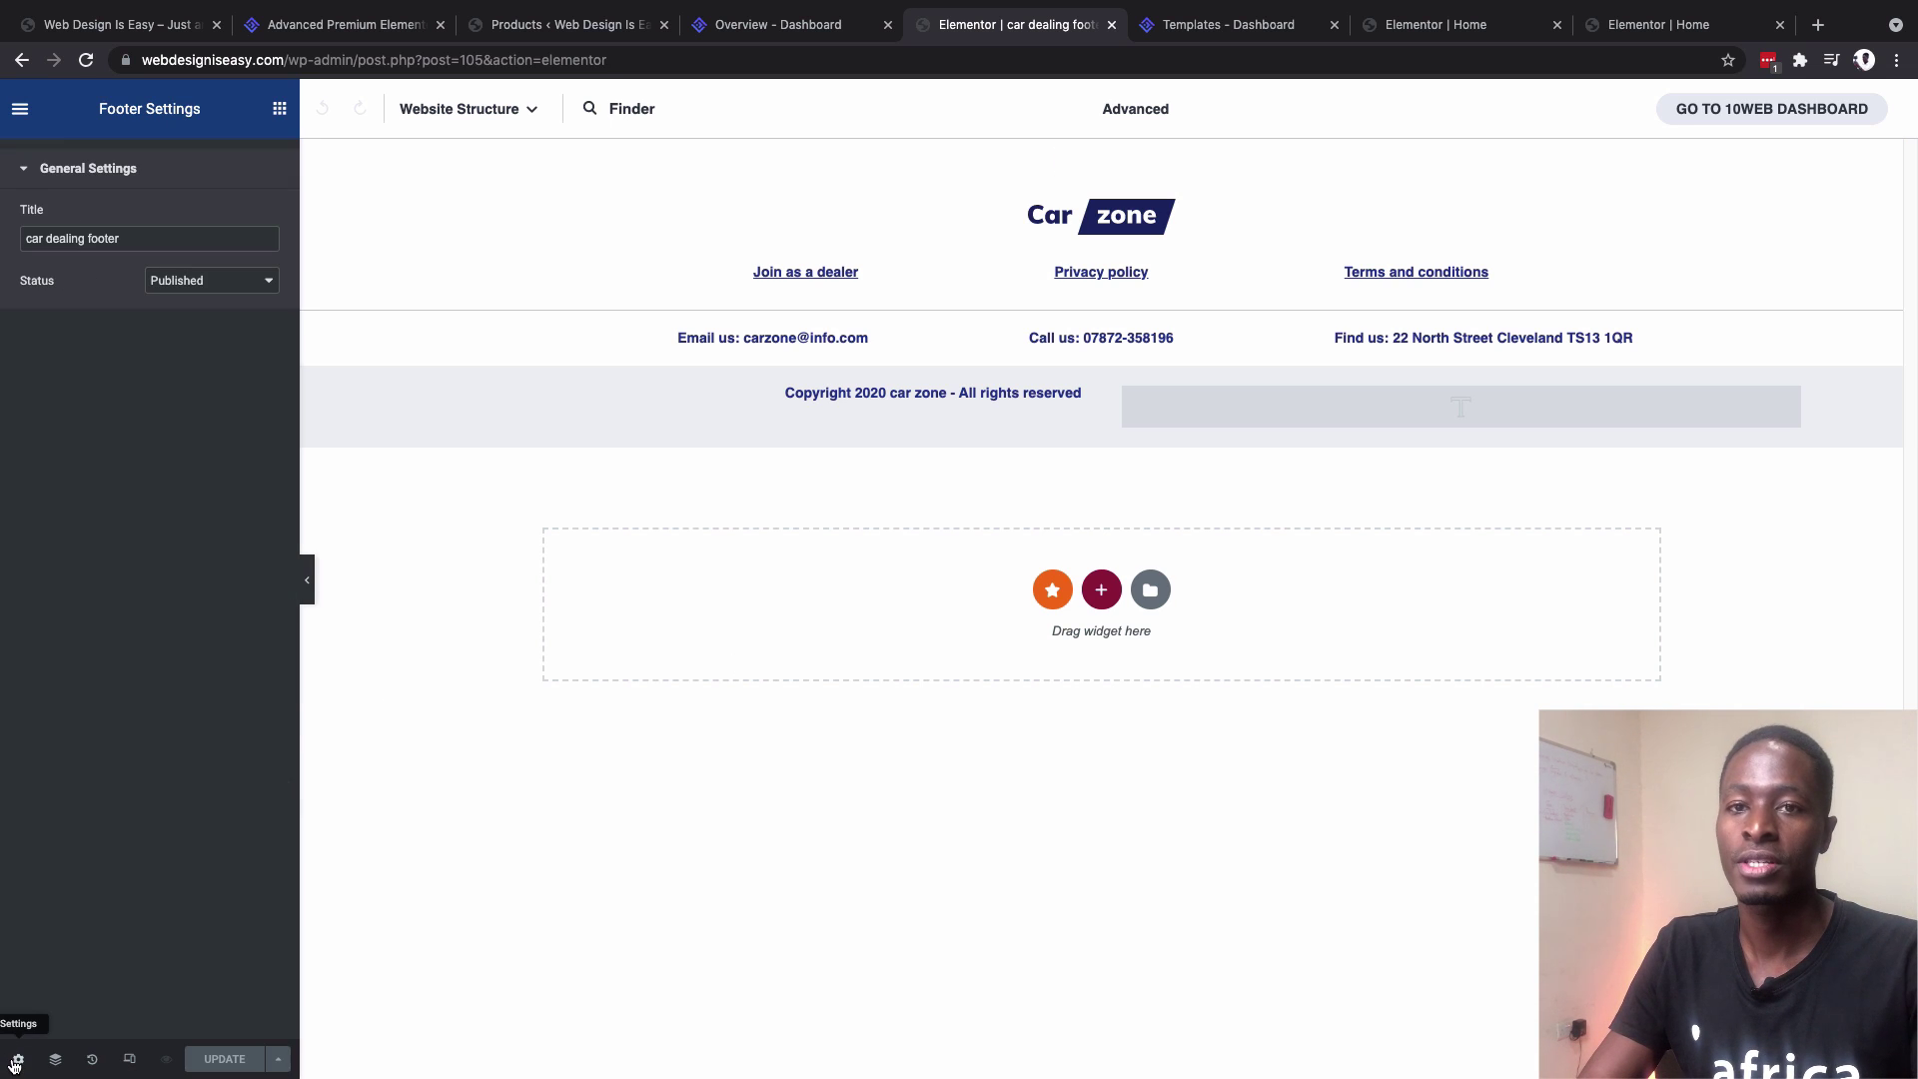
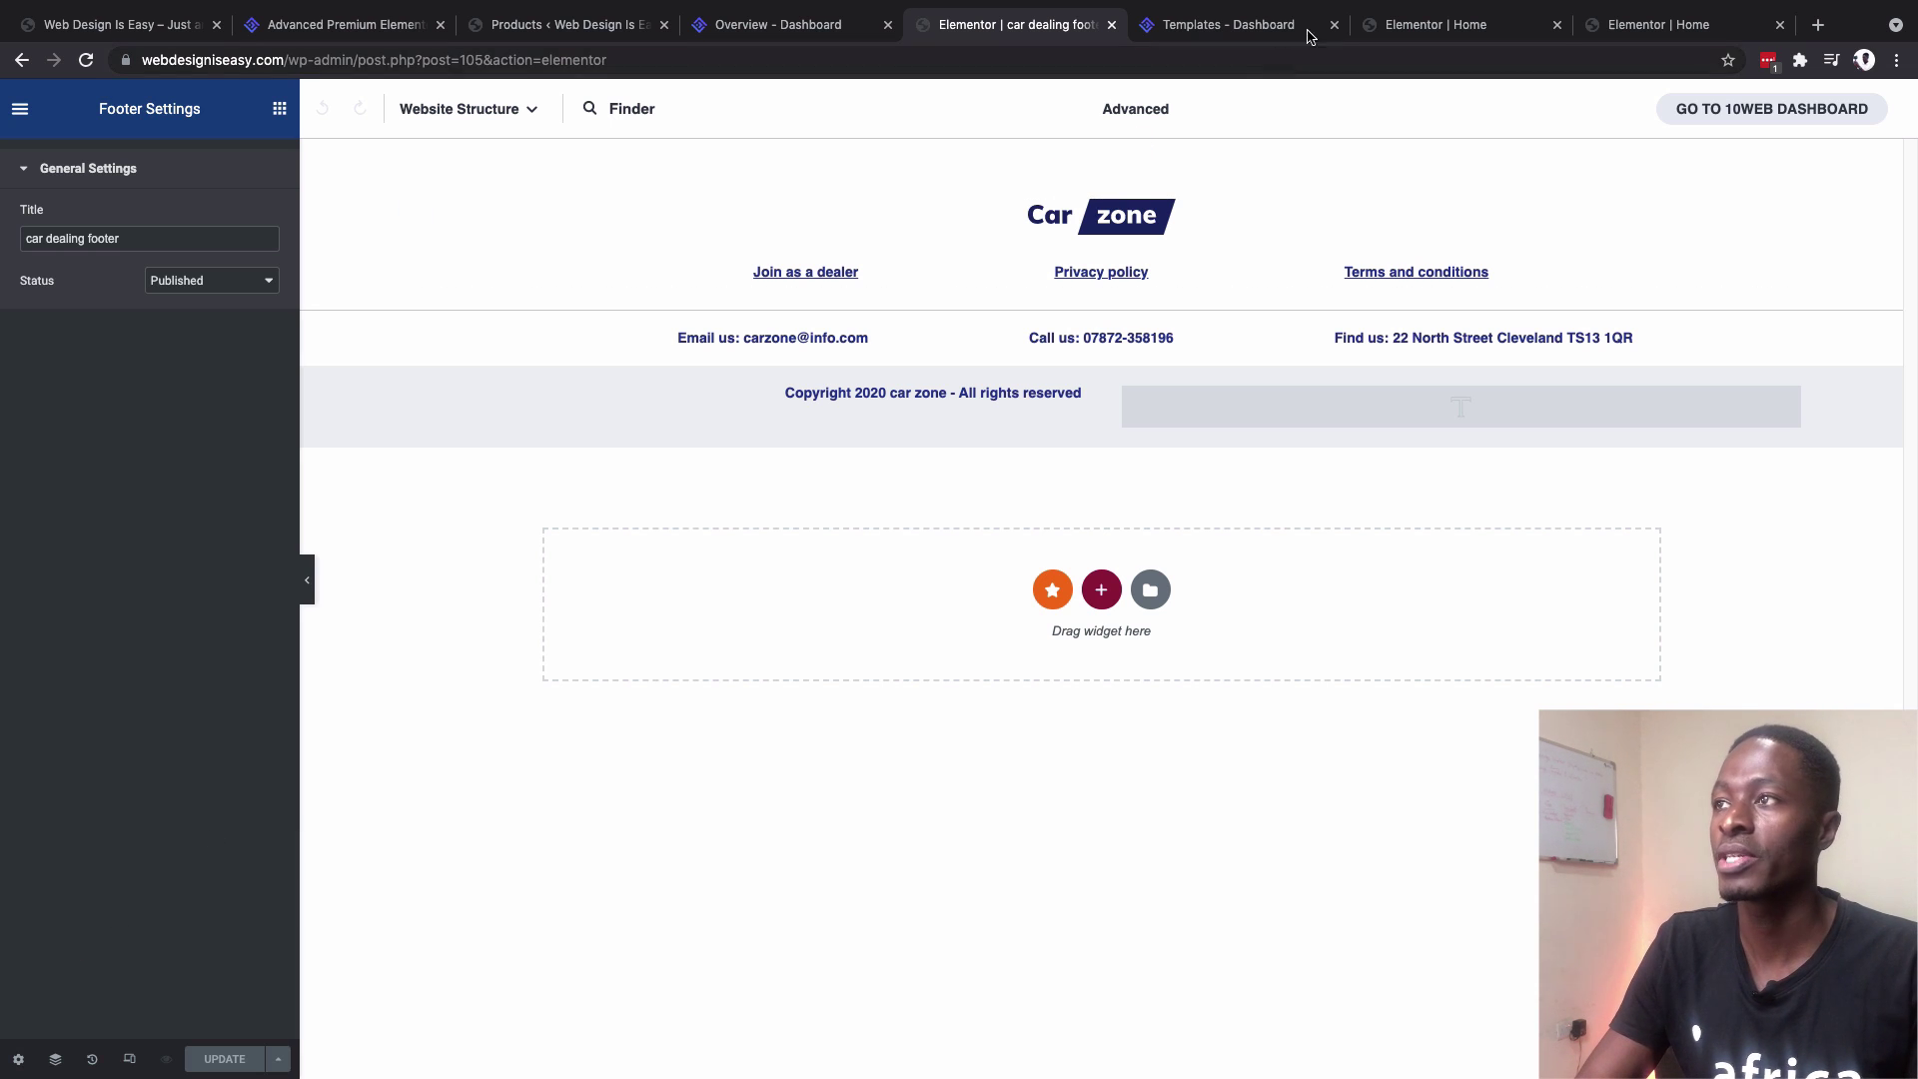
left_click(120, 24)
scroll(713, 708, "down", 10)
scroll(713, 707, "down", 15)
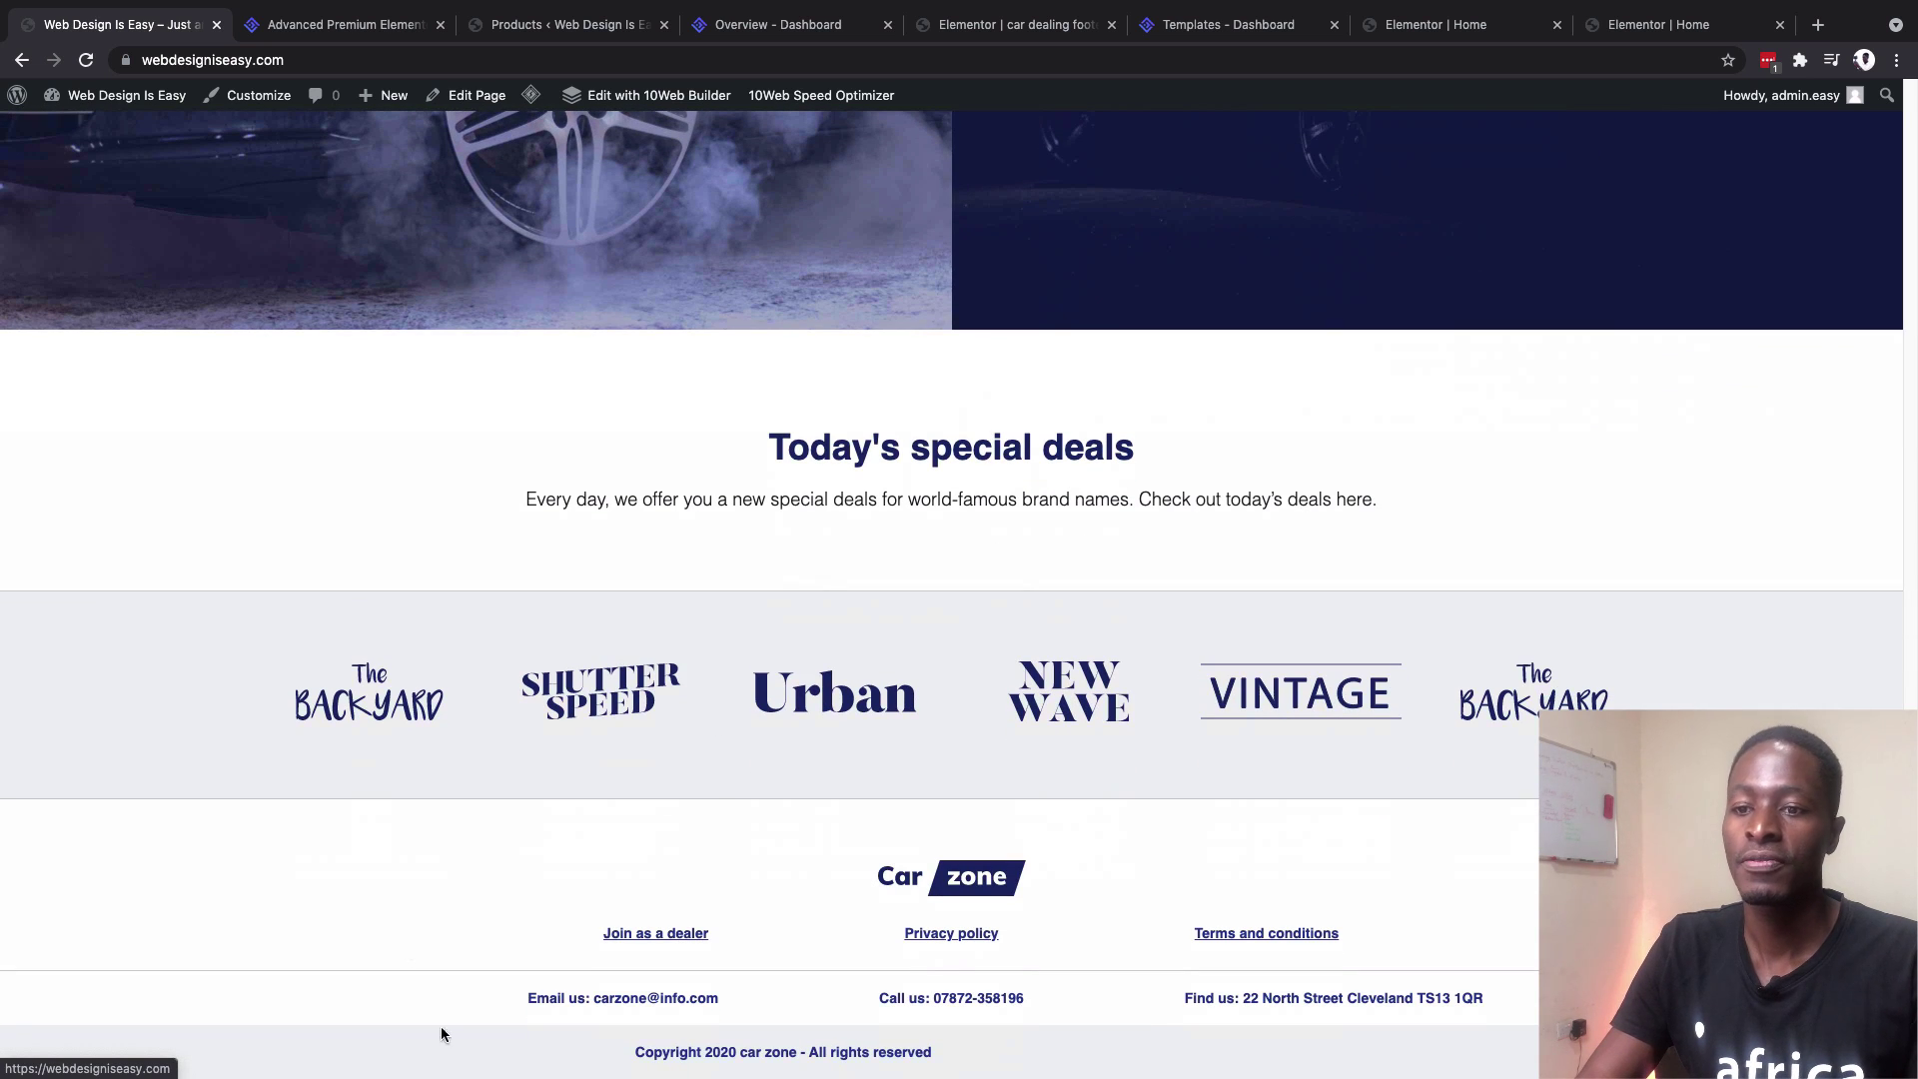
left_click(953, 30)
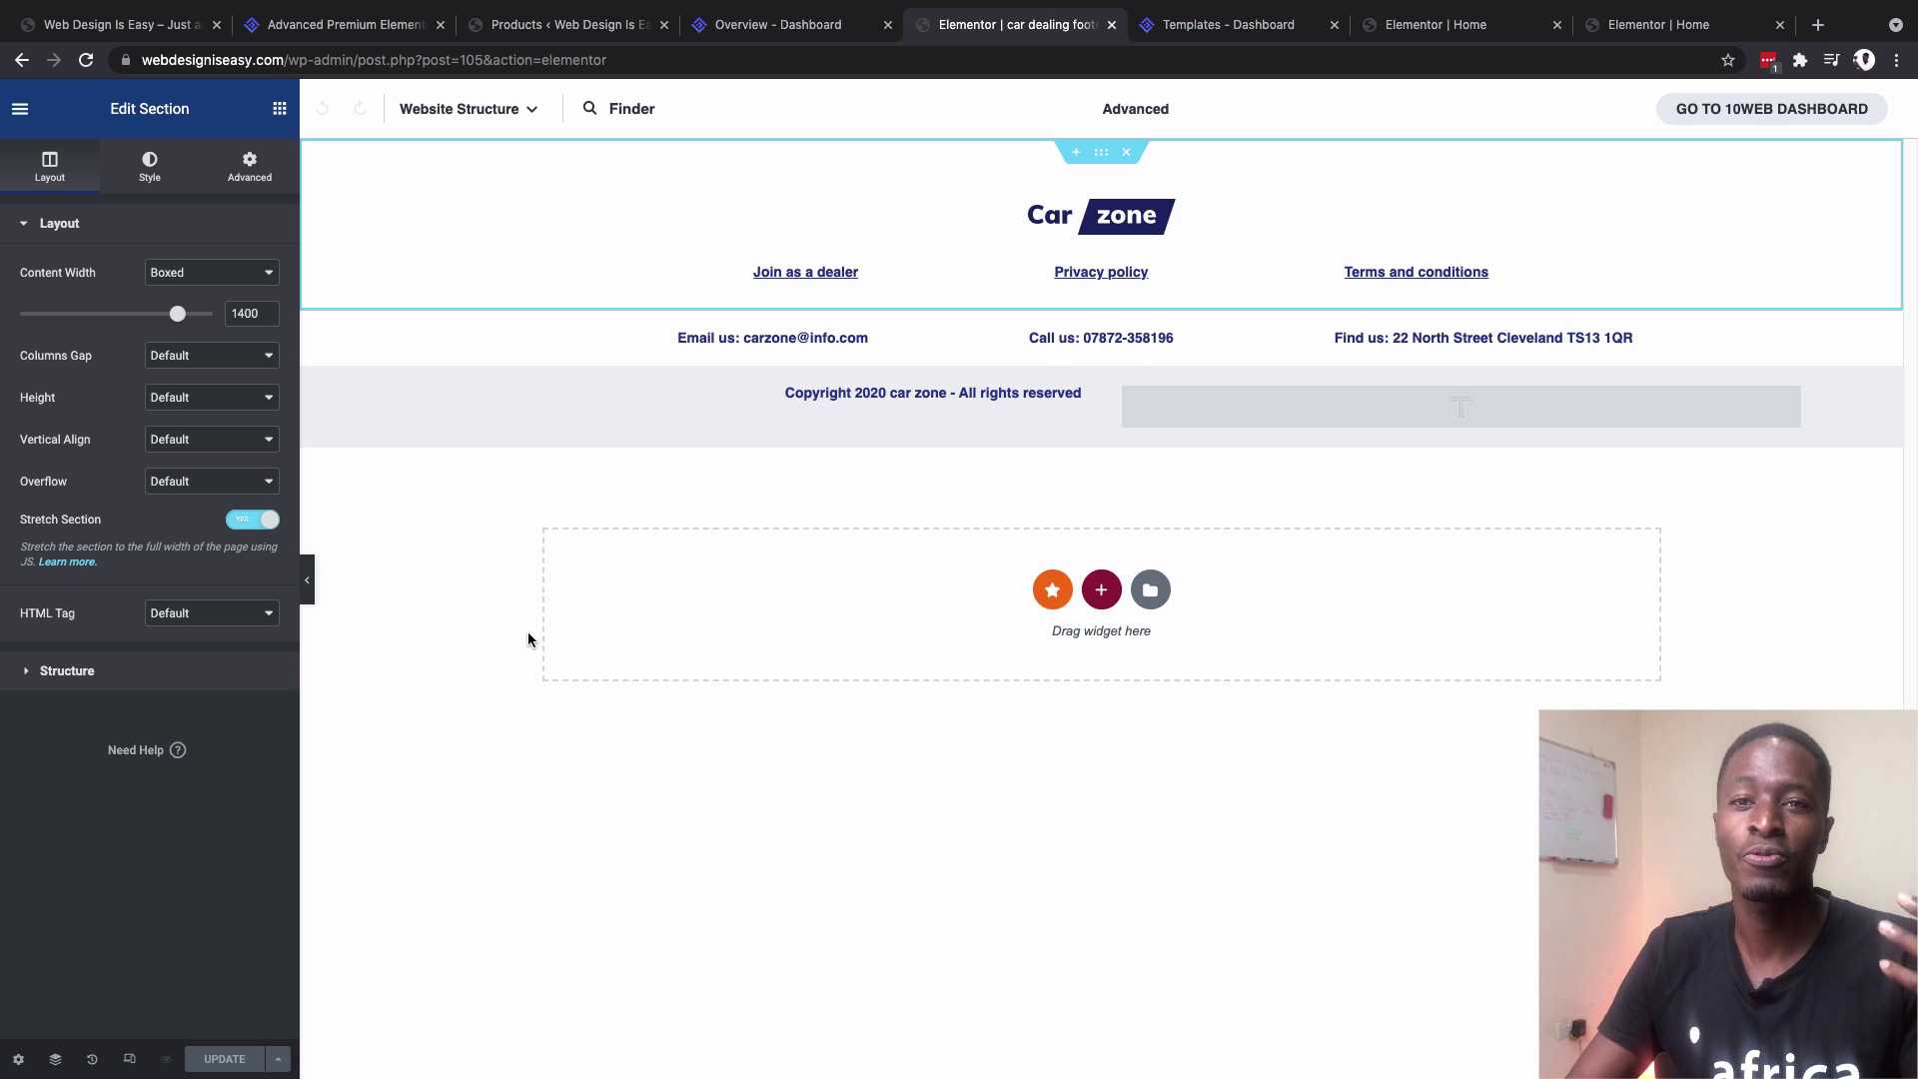
Exit the footer editor to the WordPress dashboard and open the template import form on the 10Web Templates page
left_click(20, 107)
left_click(97, 382)
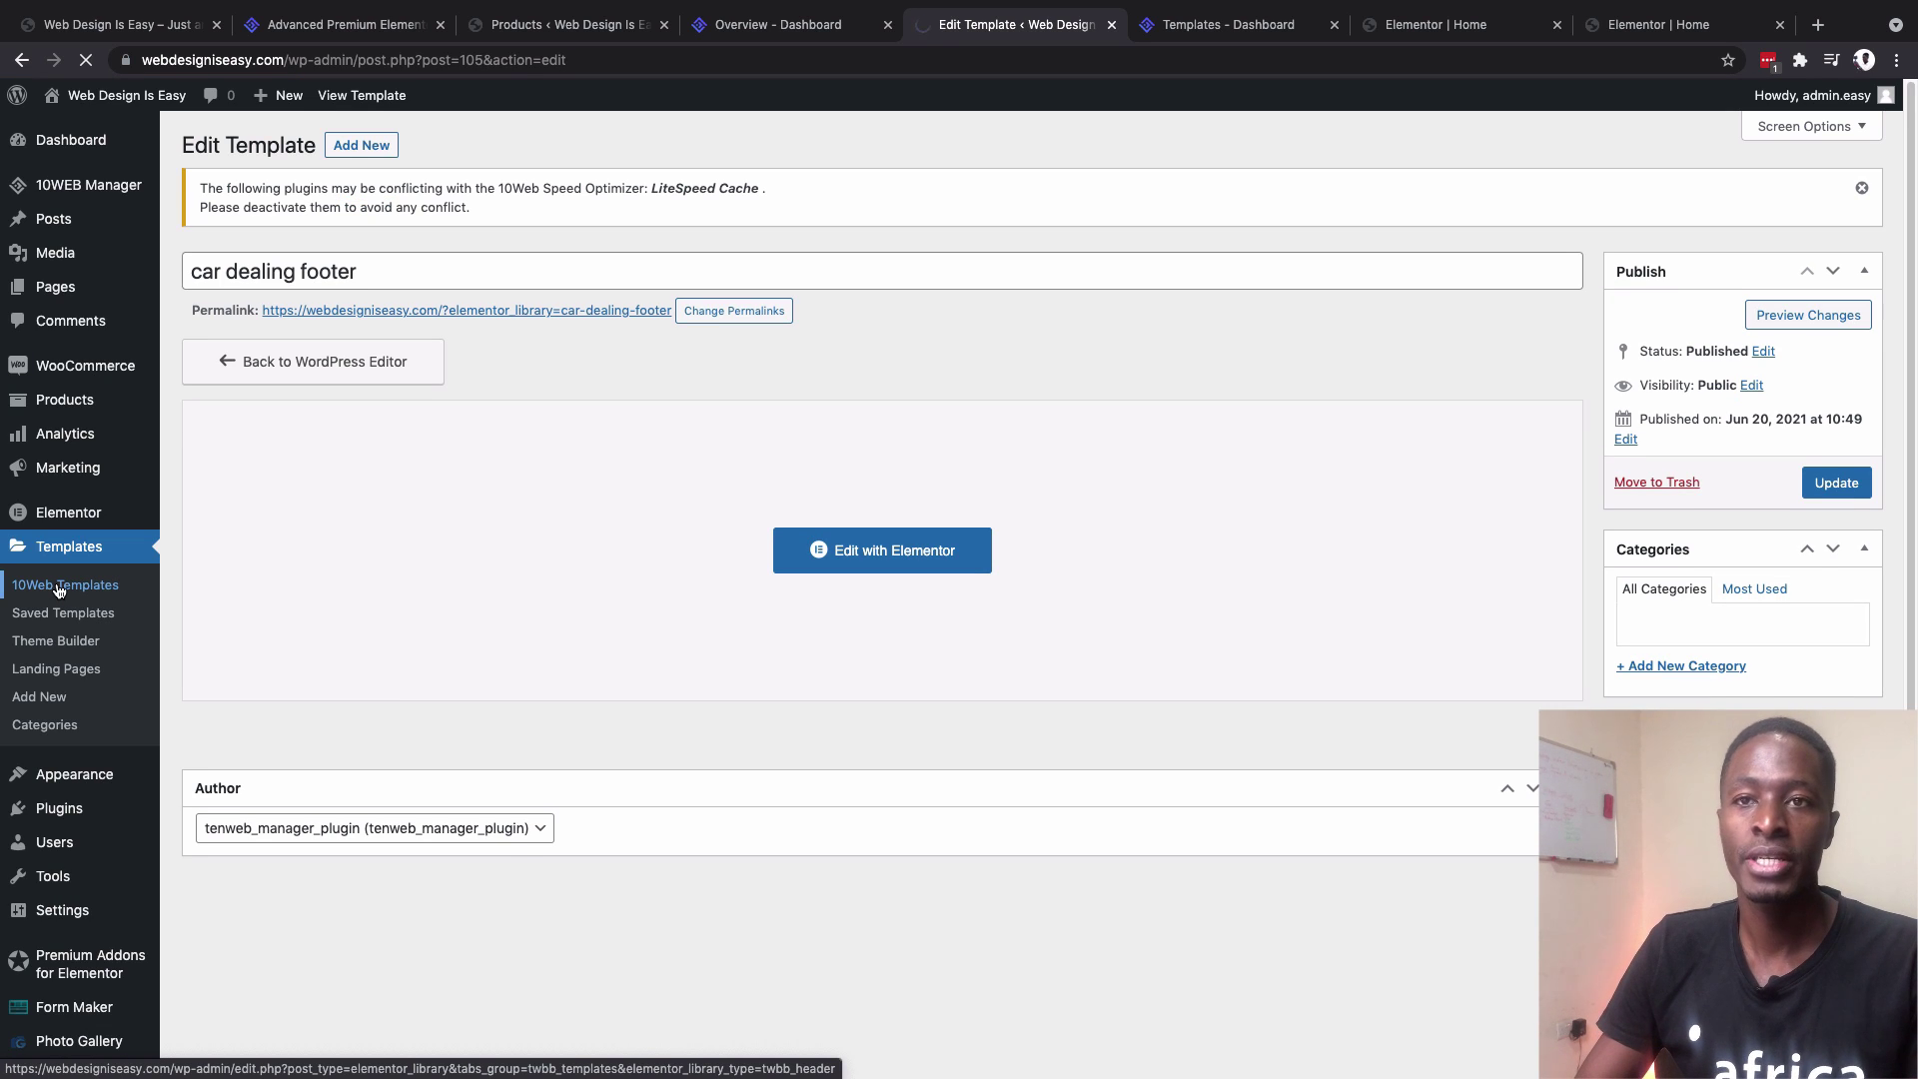
left_click(58, 589)
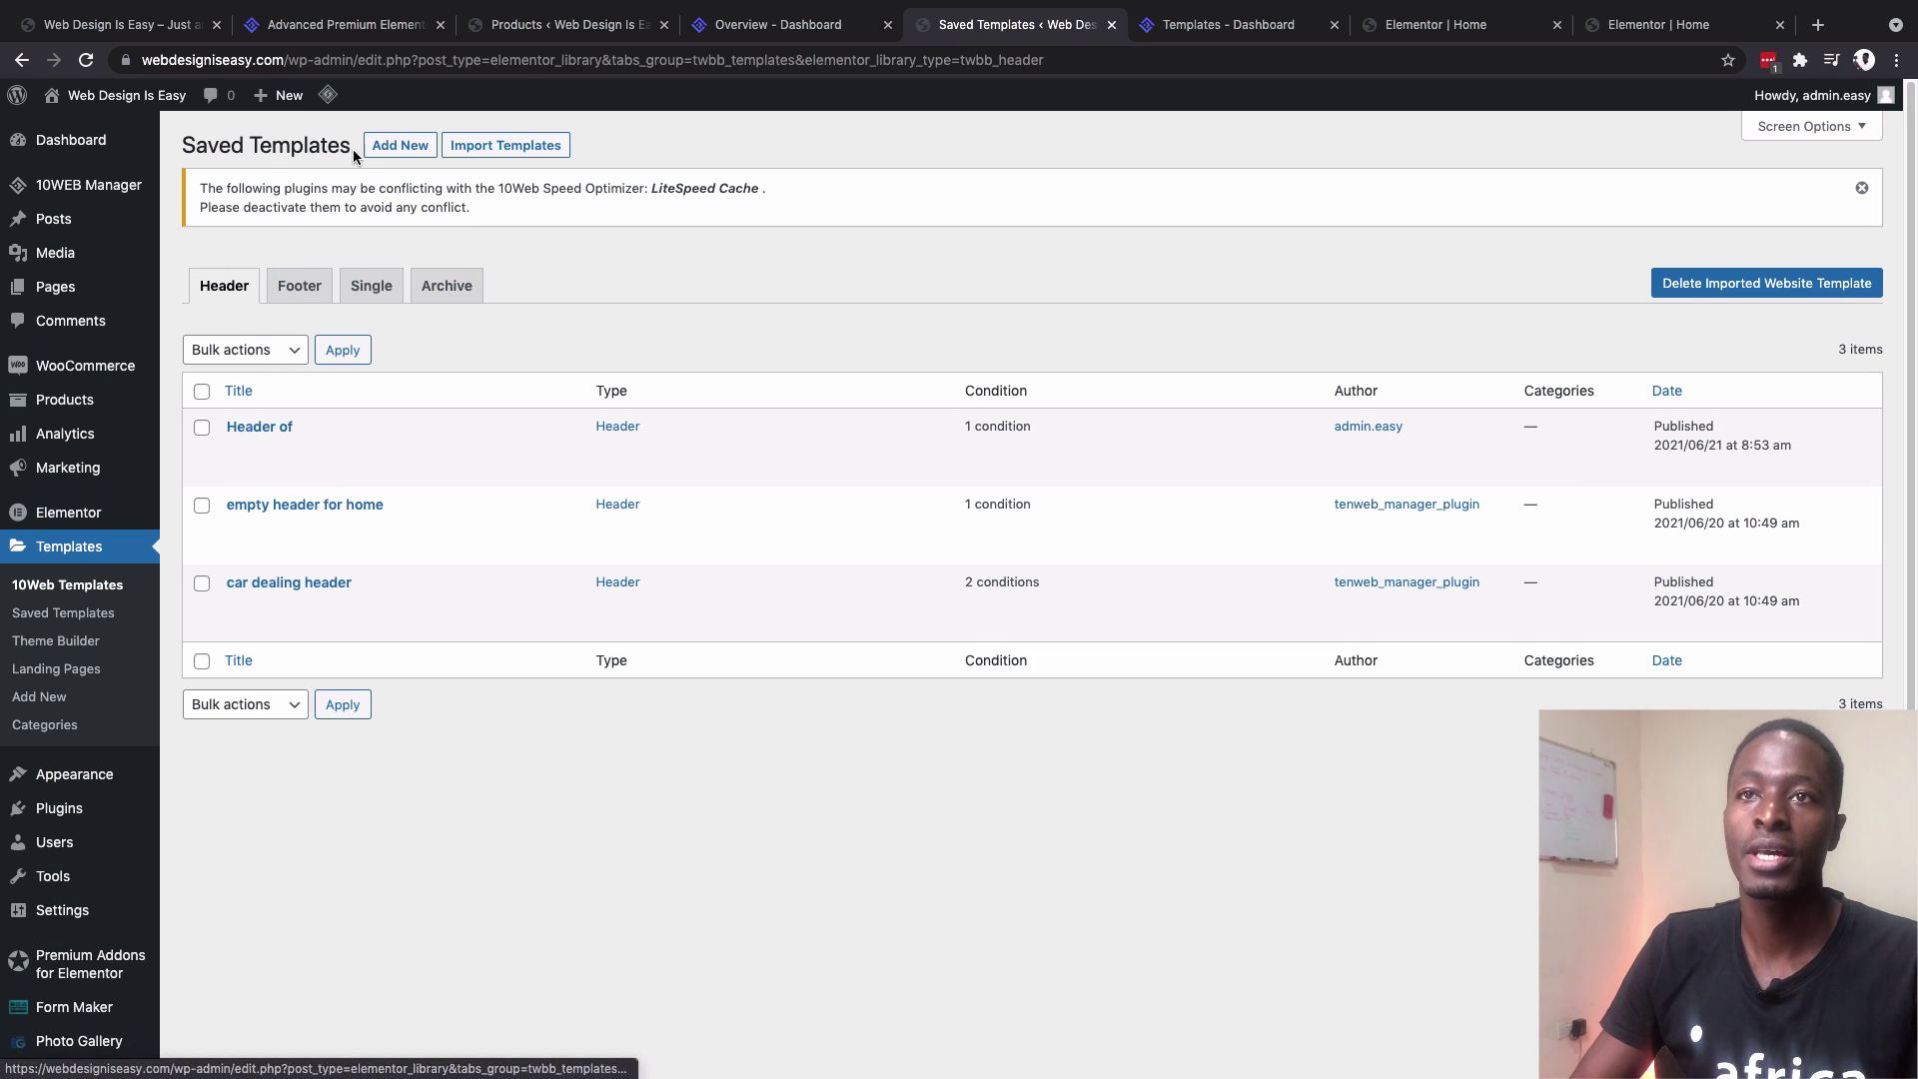
left_click(473, 146)
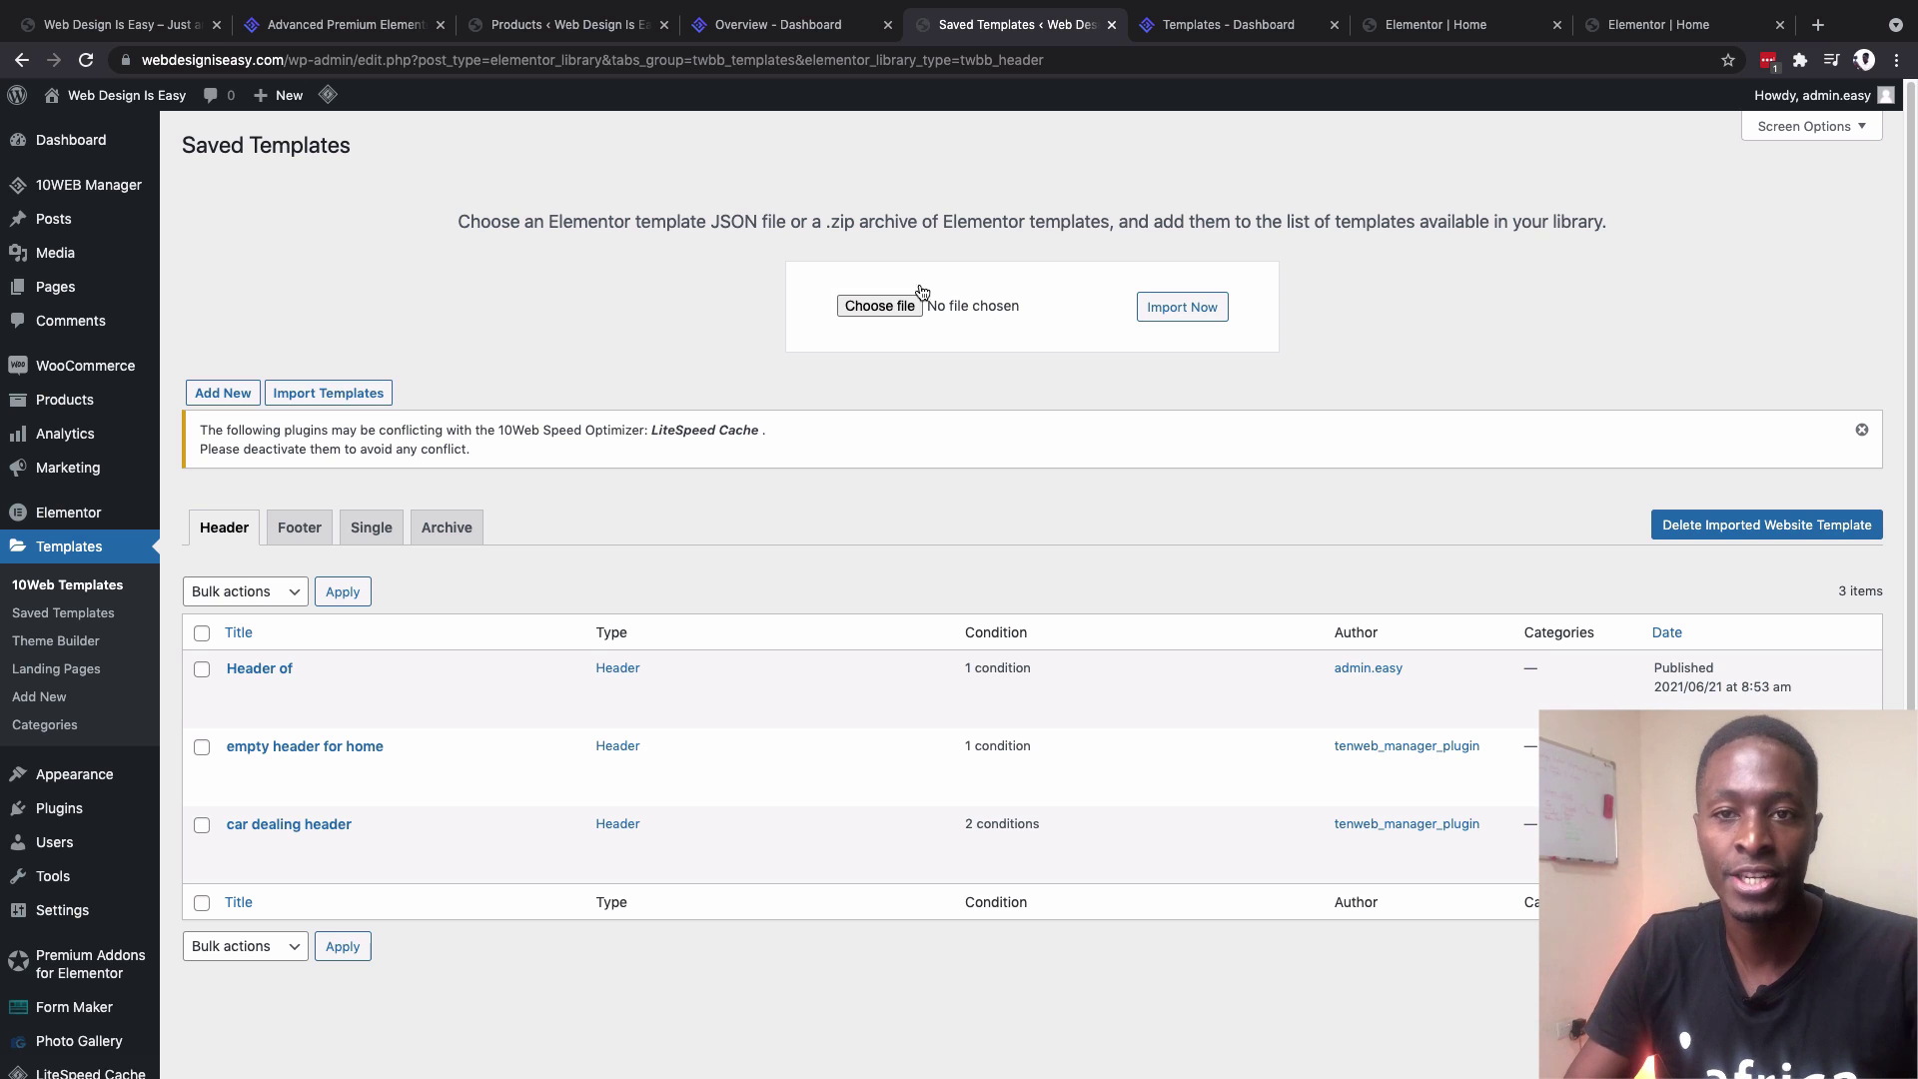
Create a new Header template named "demo 1"
left_click(221, 395)
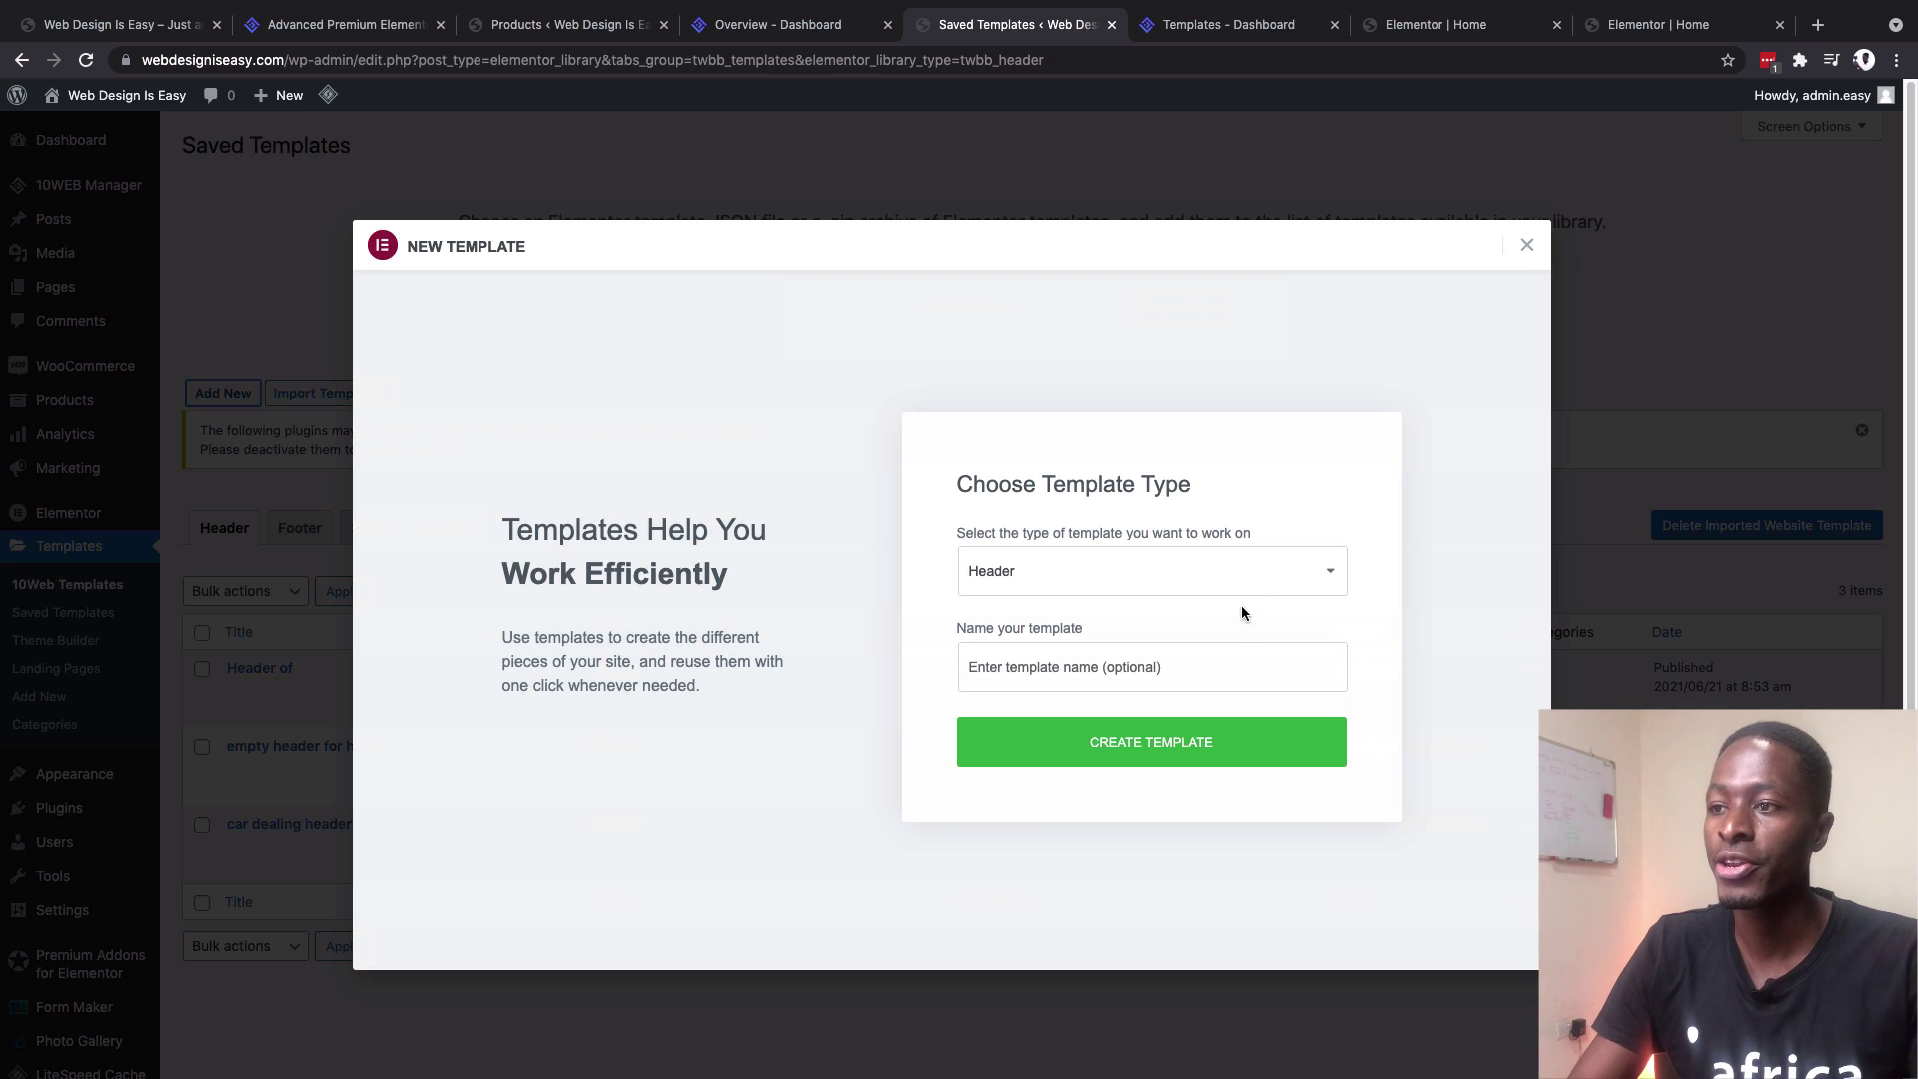
left_click(1239, 584)
left_click(1239, 576)
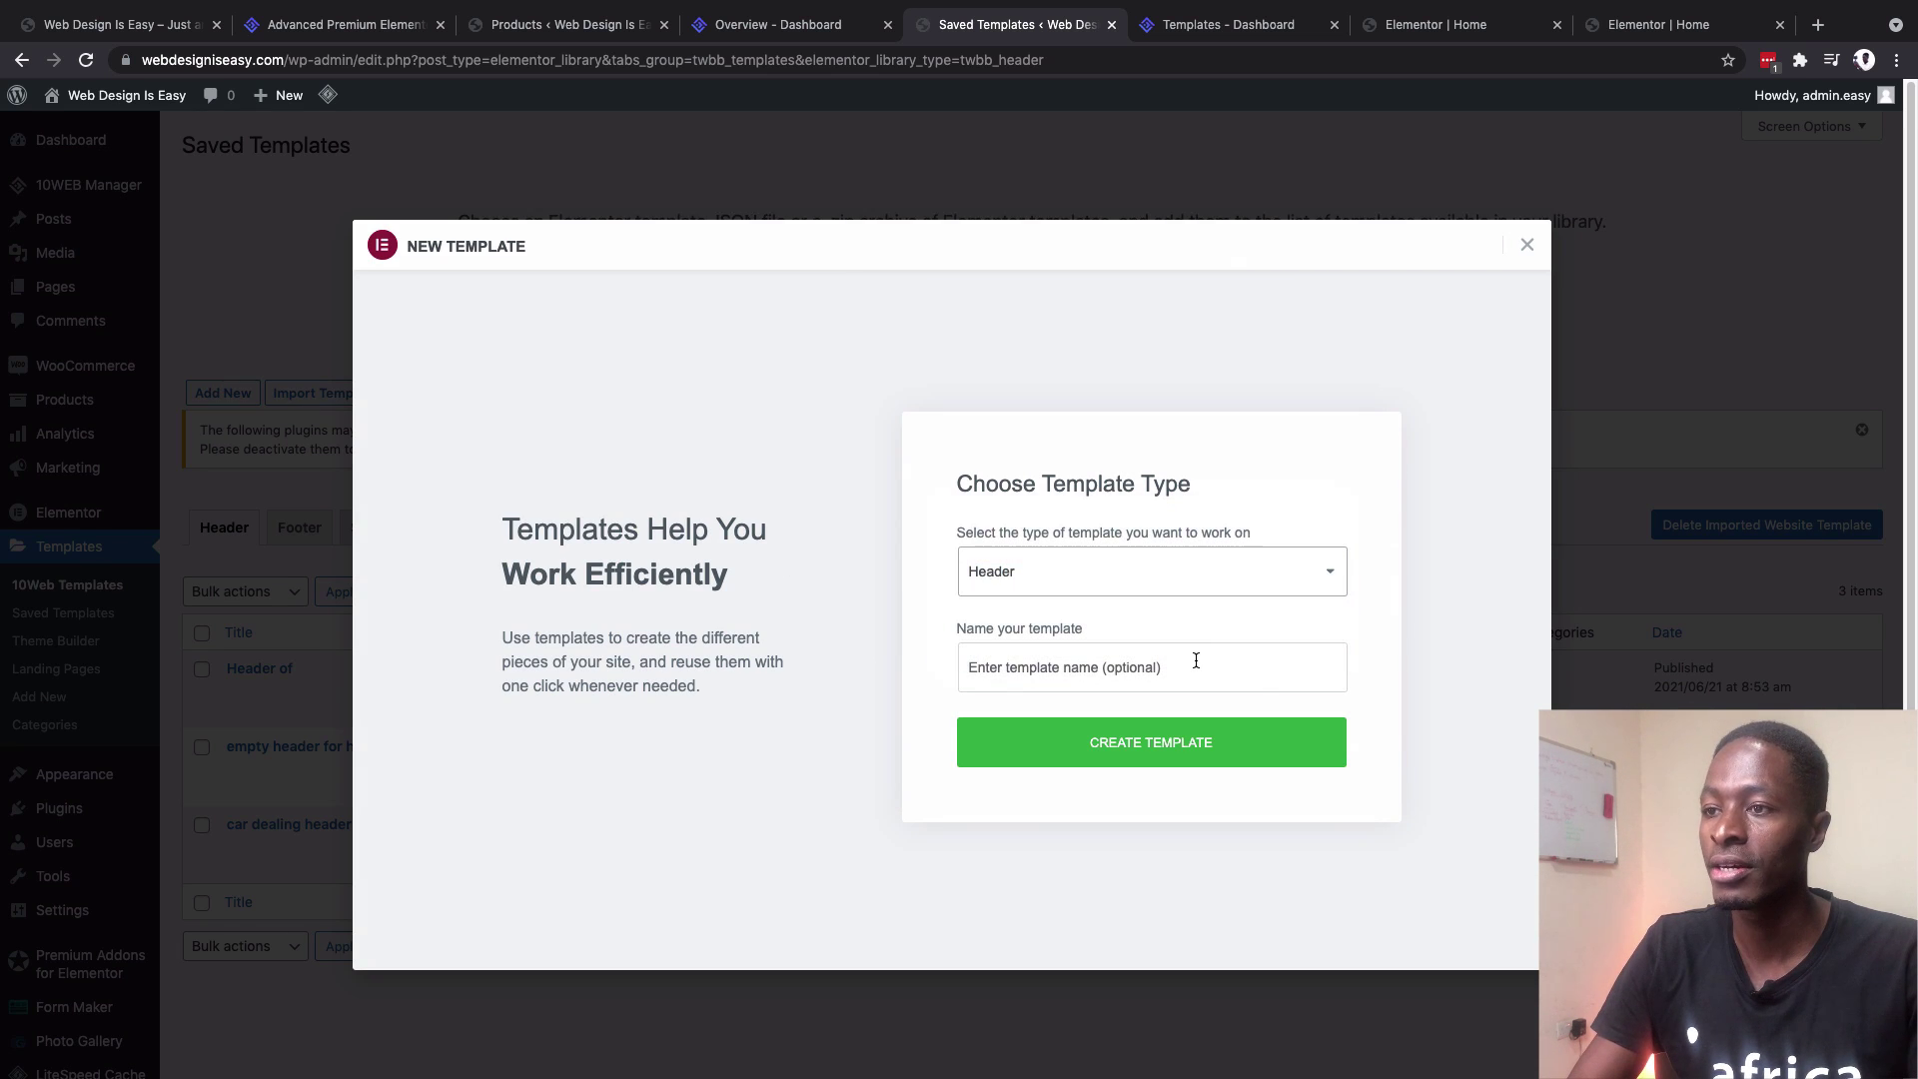
left_click(998, 669)
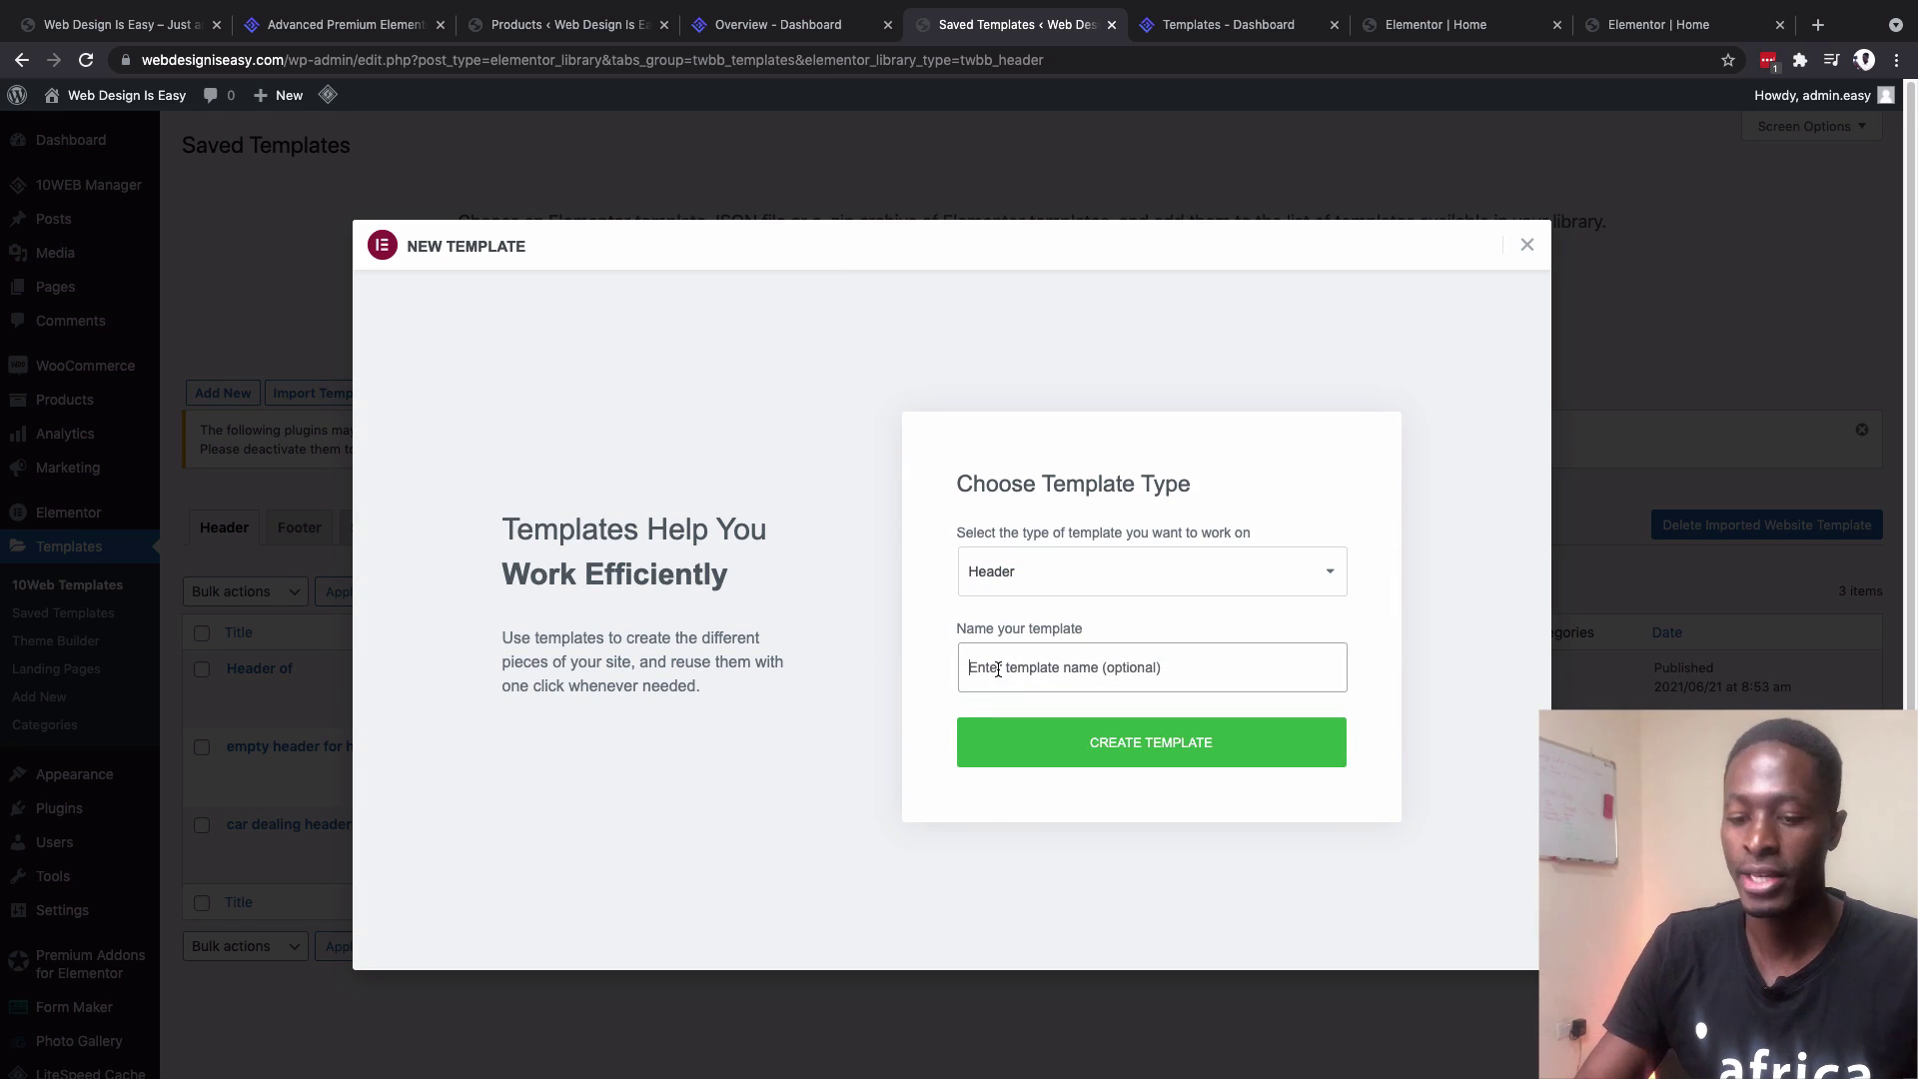
type("demo")
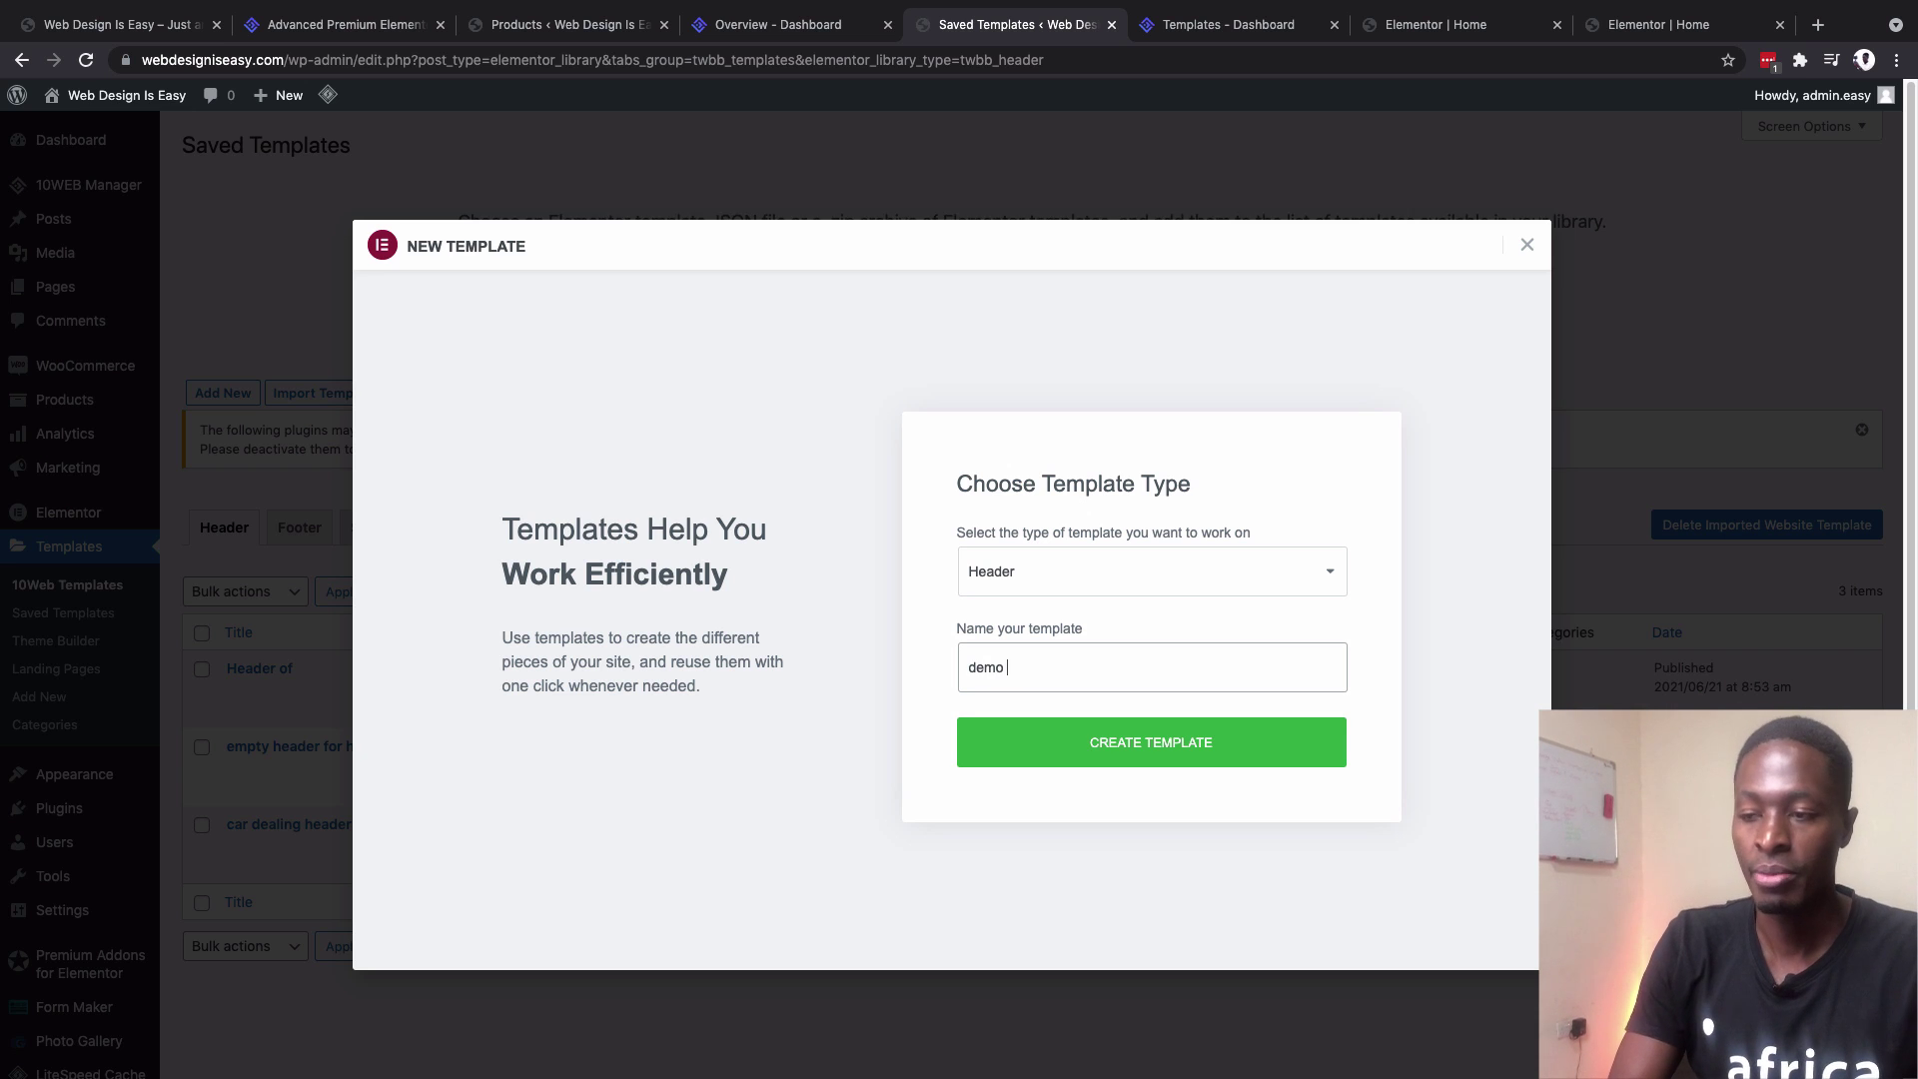
type(" 1")
left_click(1071, 741)
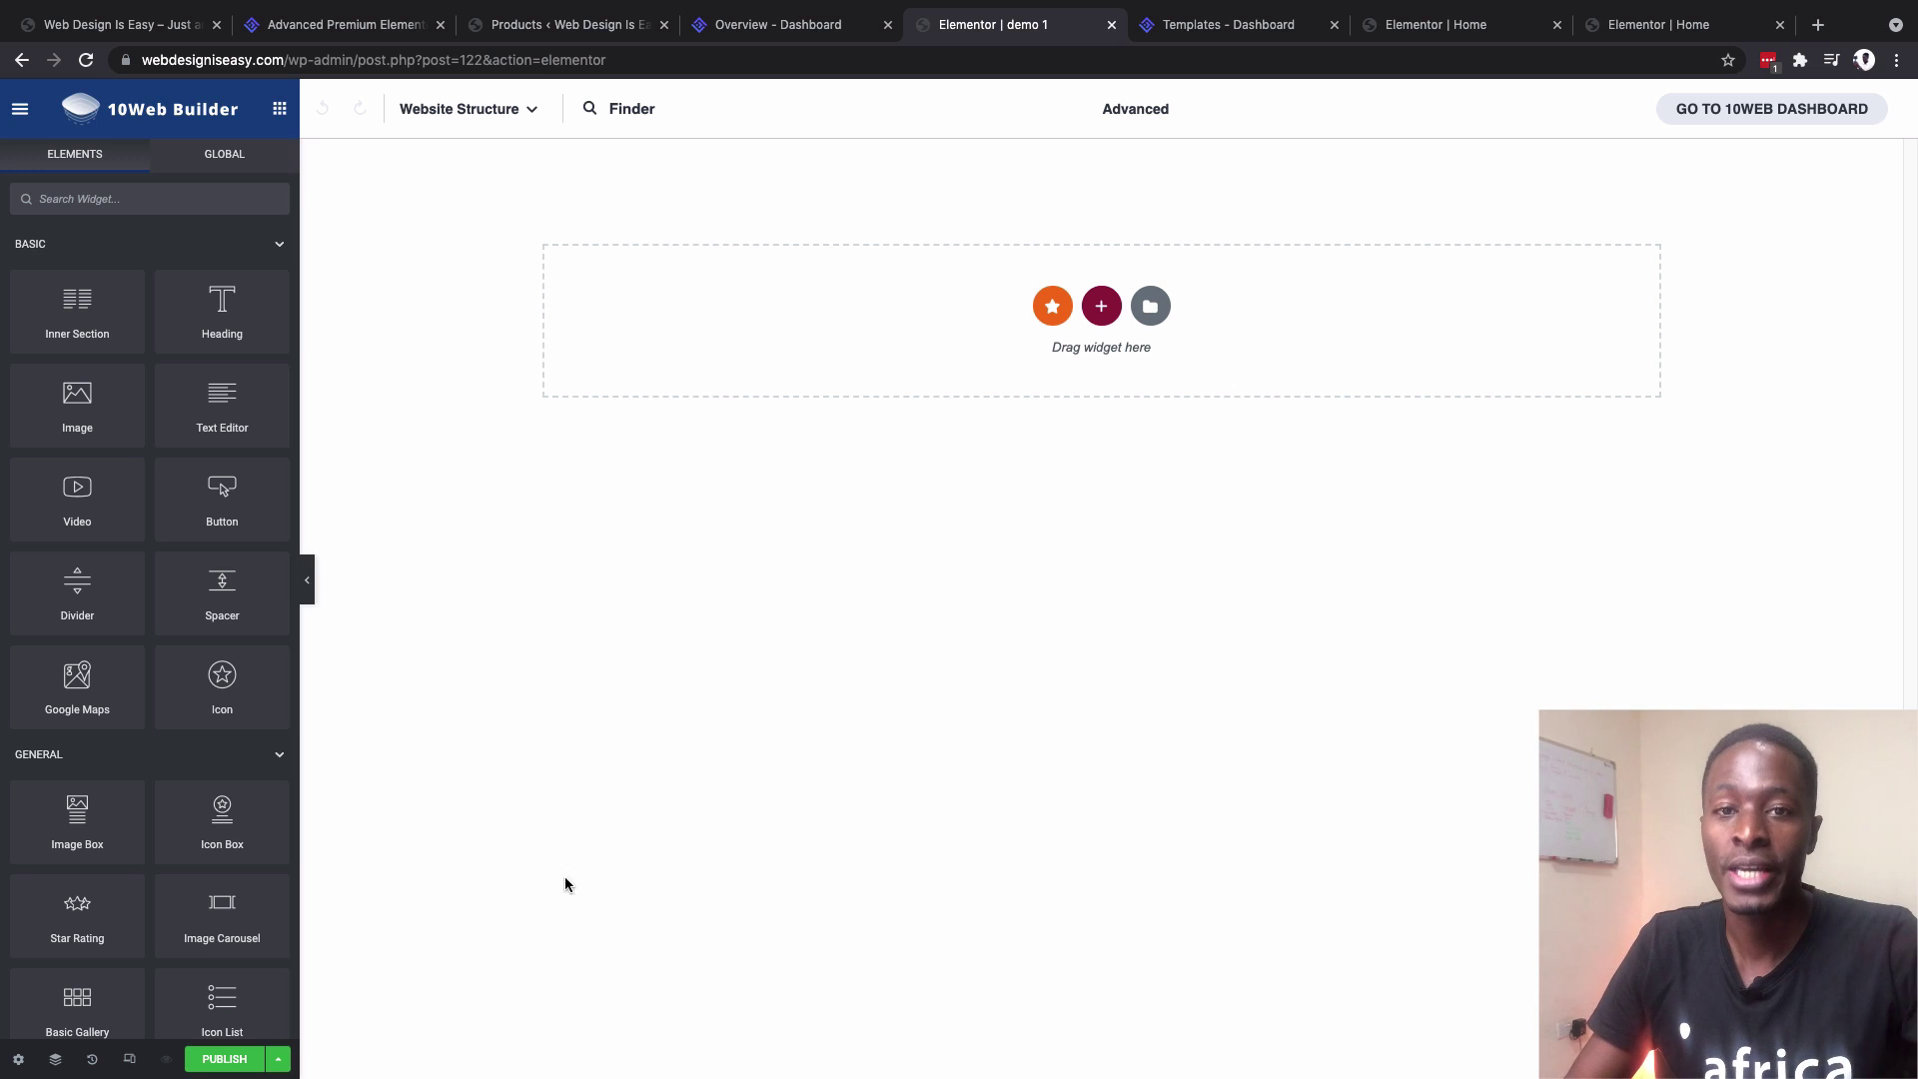
Publish the header template and add an Include display condition set to Singular in its advanced settings
left_click(223, 1059)
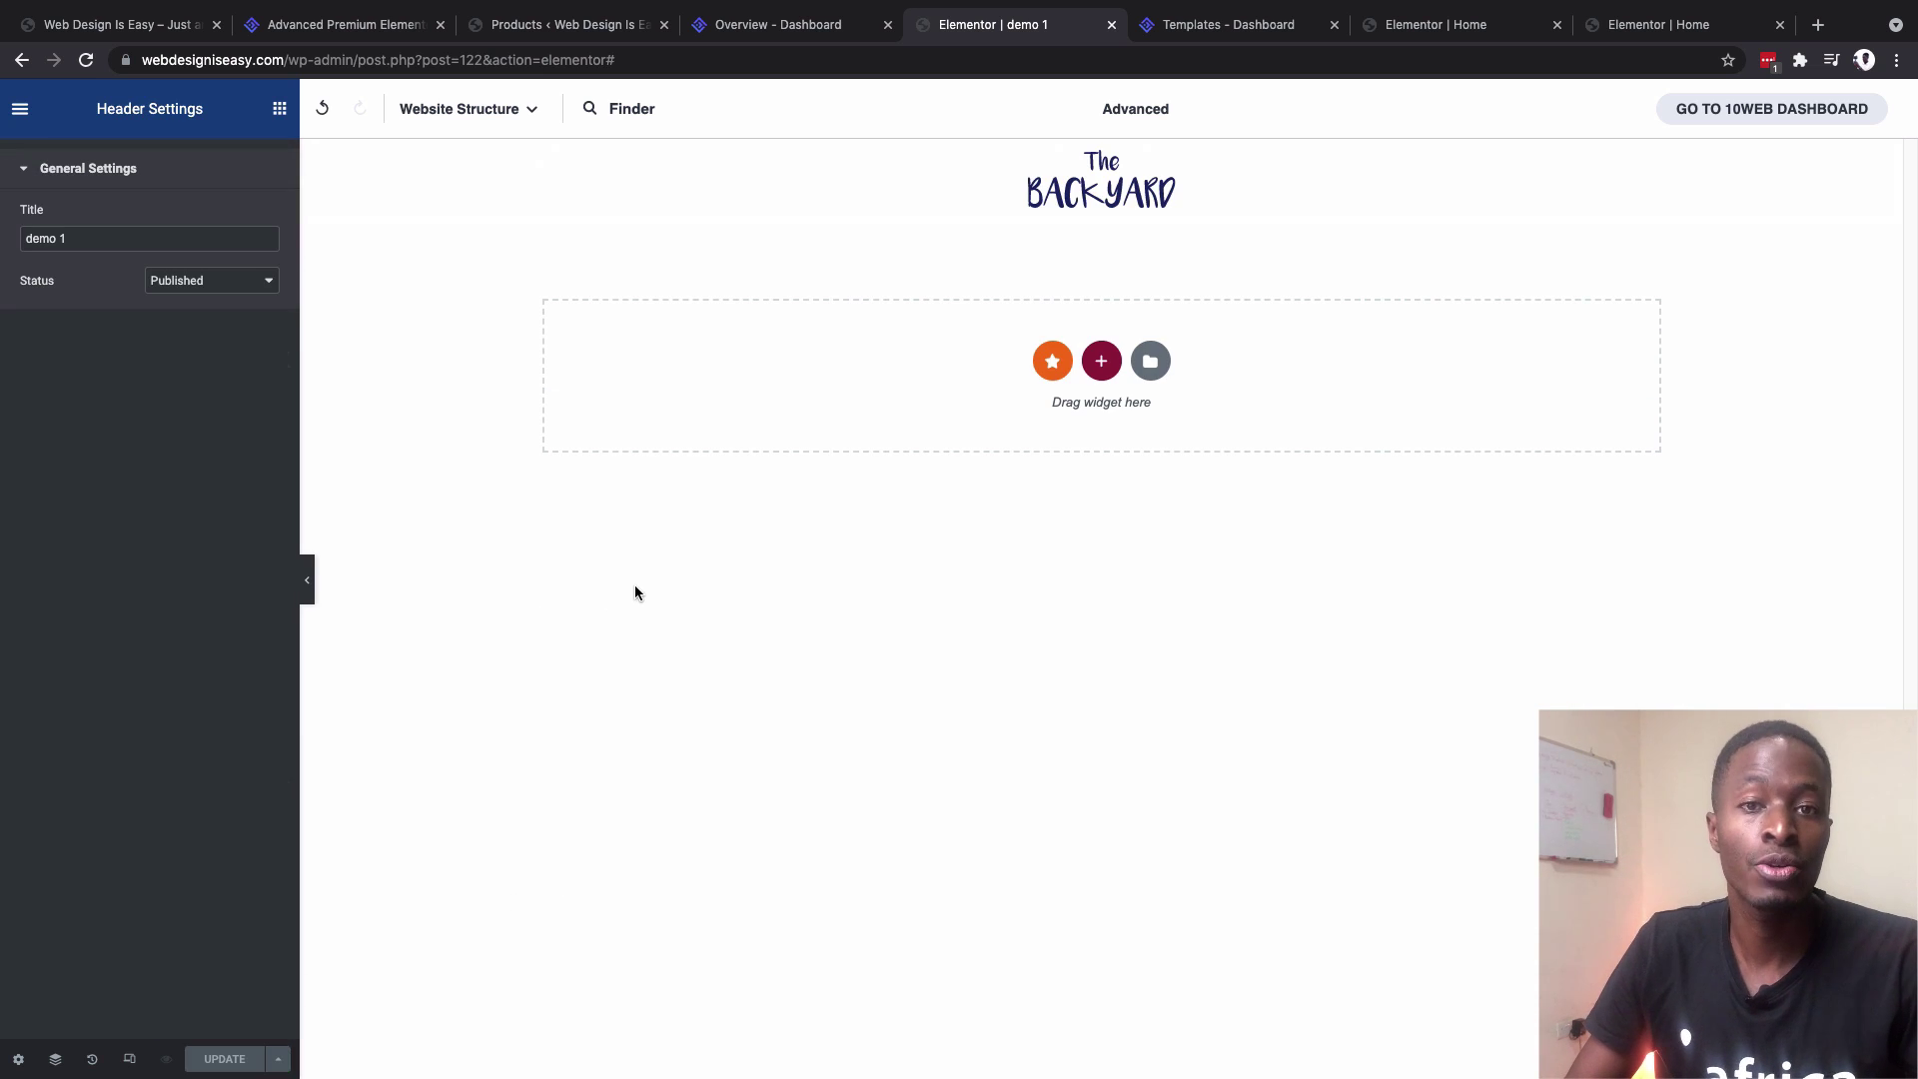
left_click(1146, 112)
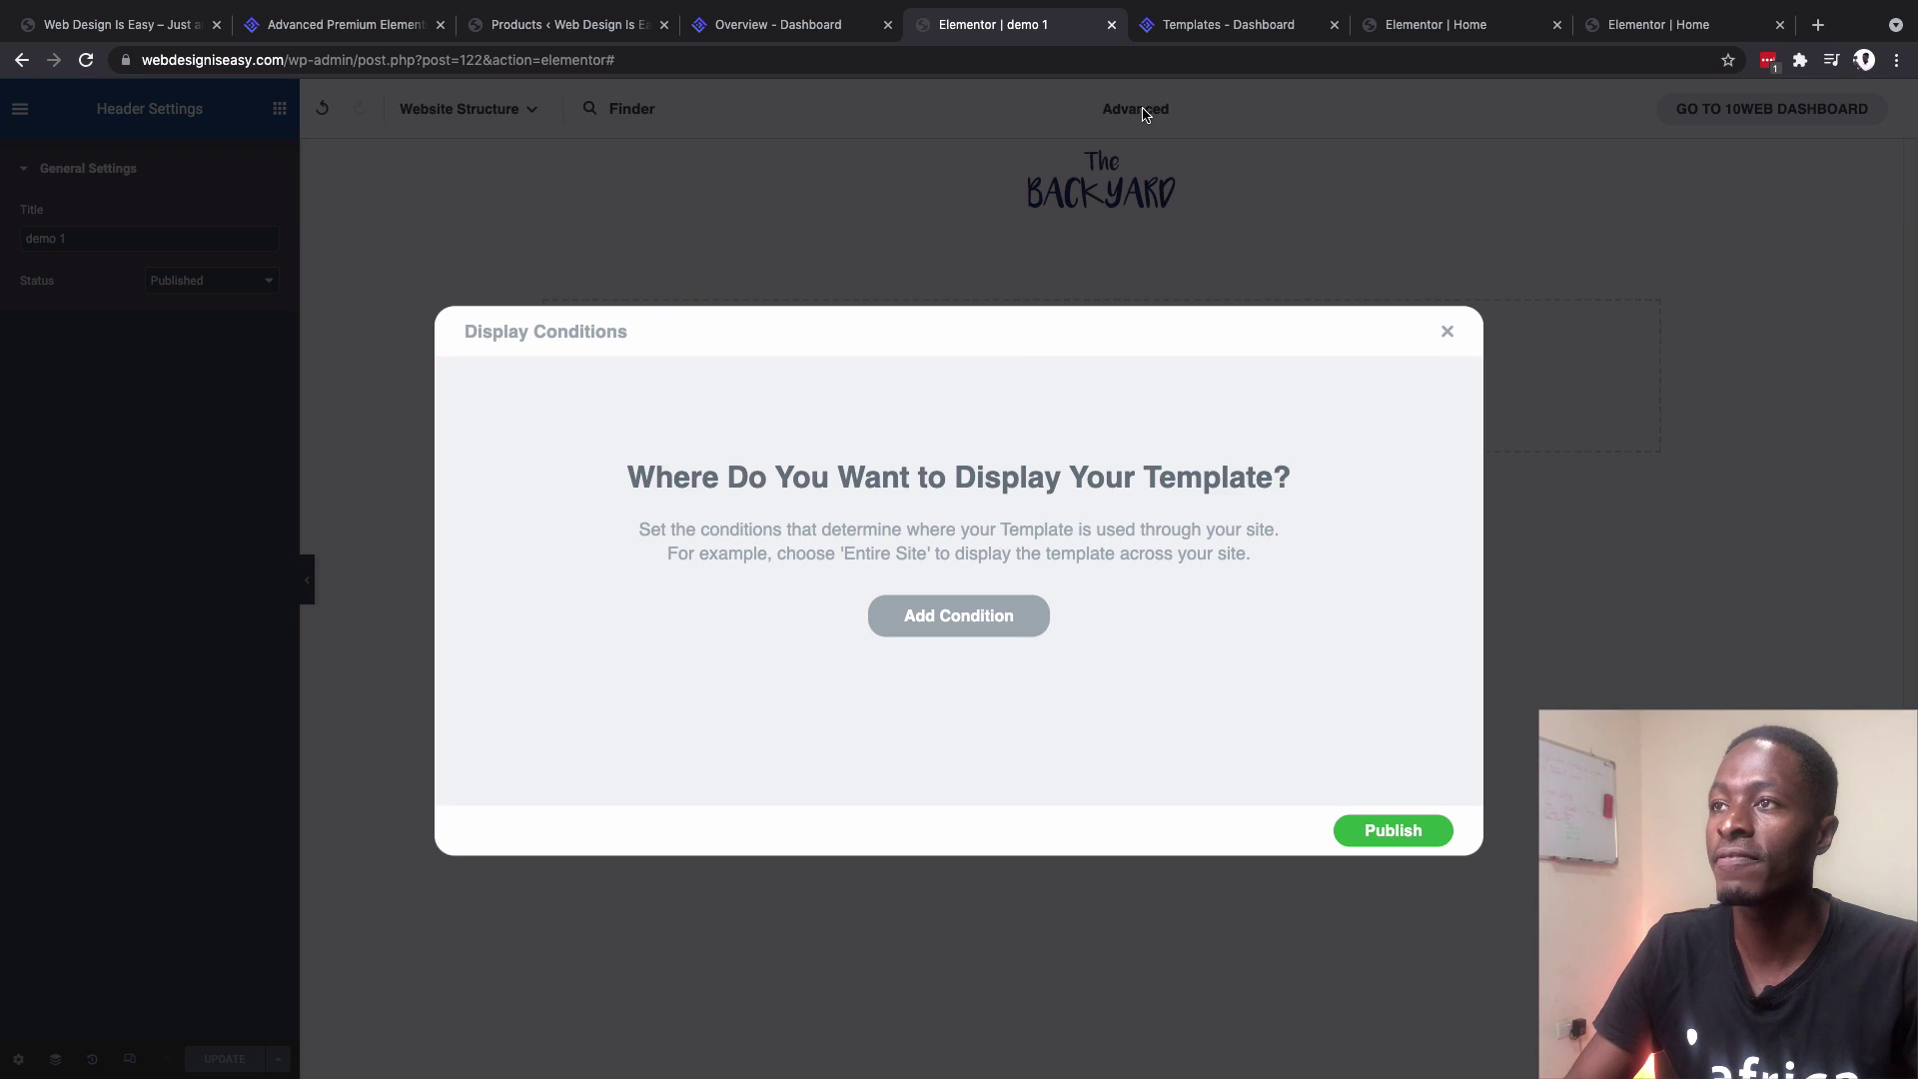
left_click(958, 619)
left_click(948, 656)
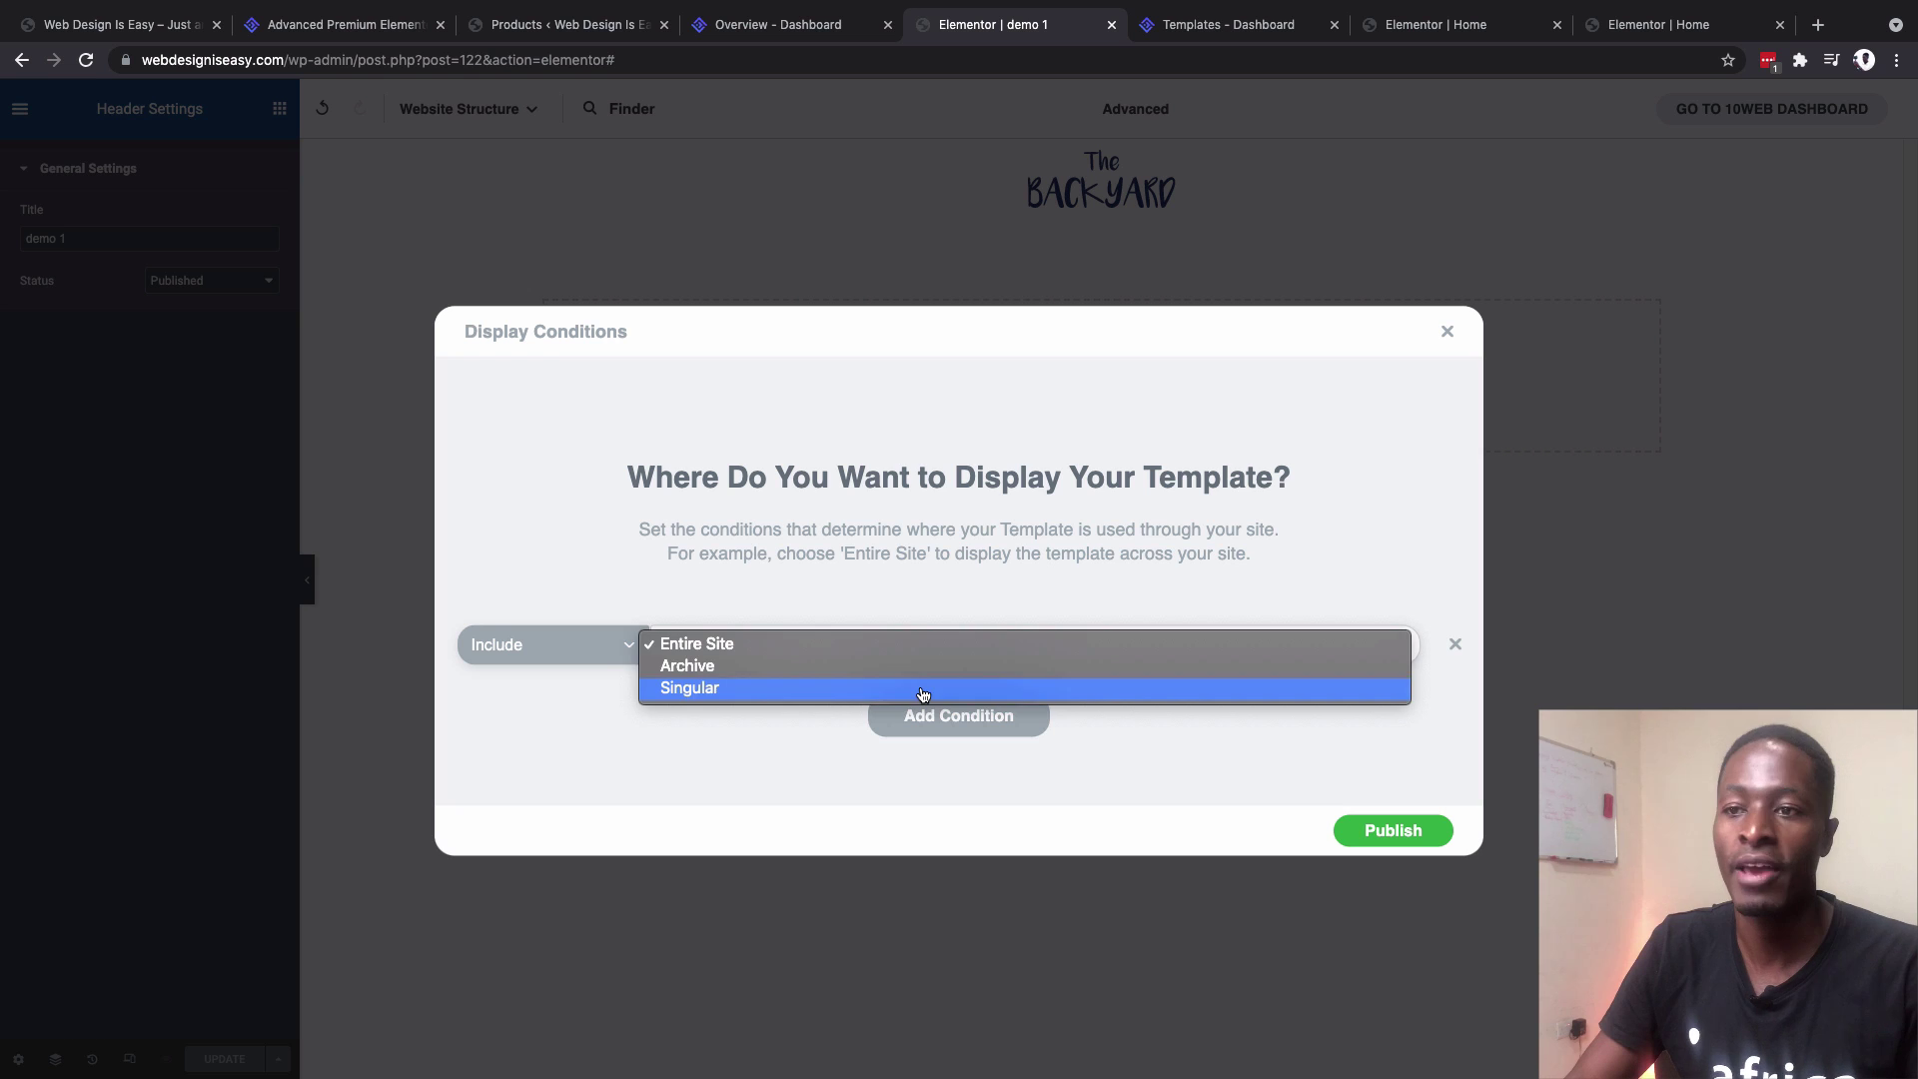
left_click(923, 691)
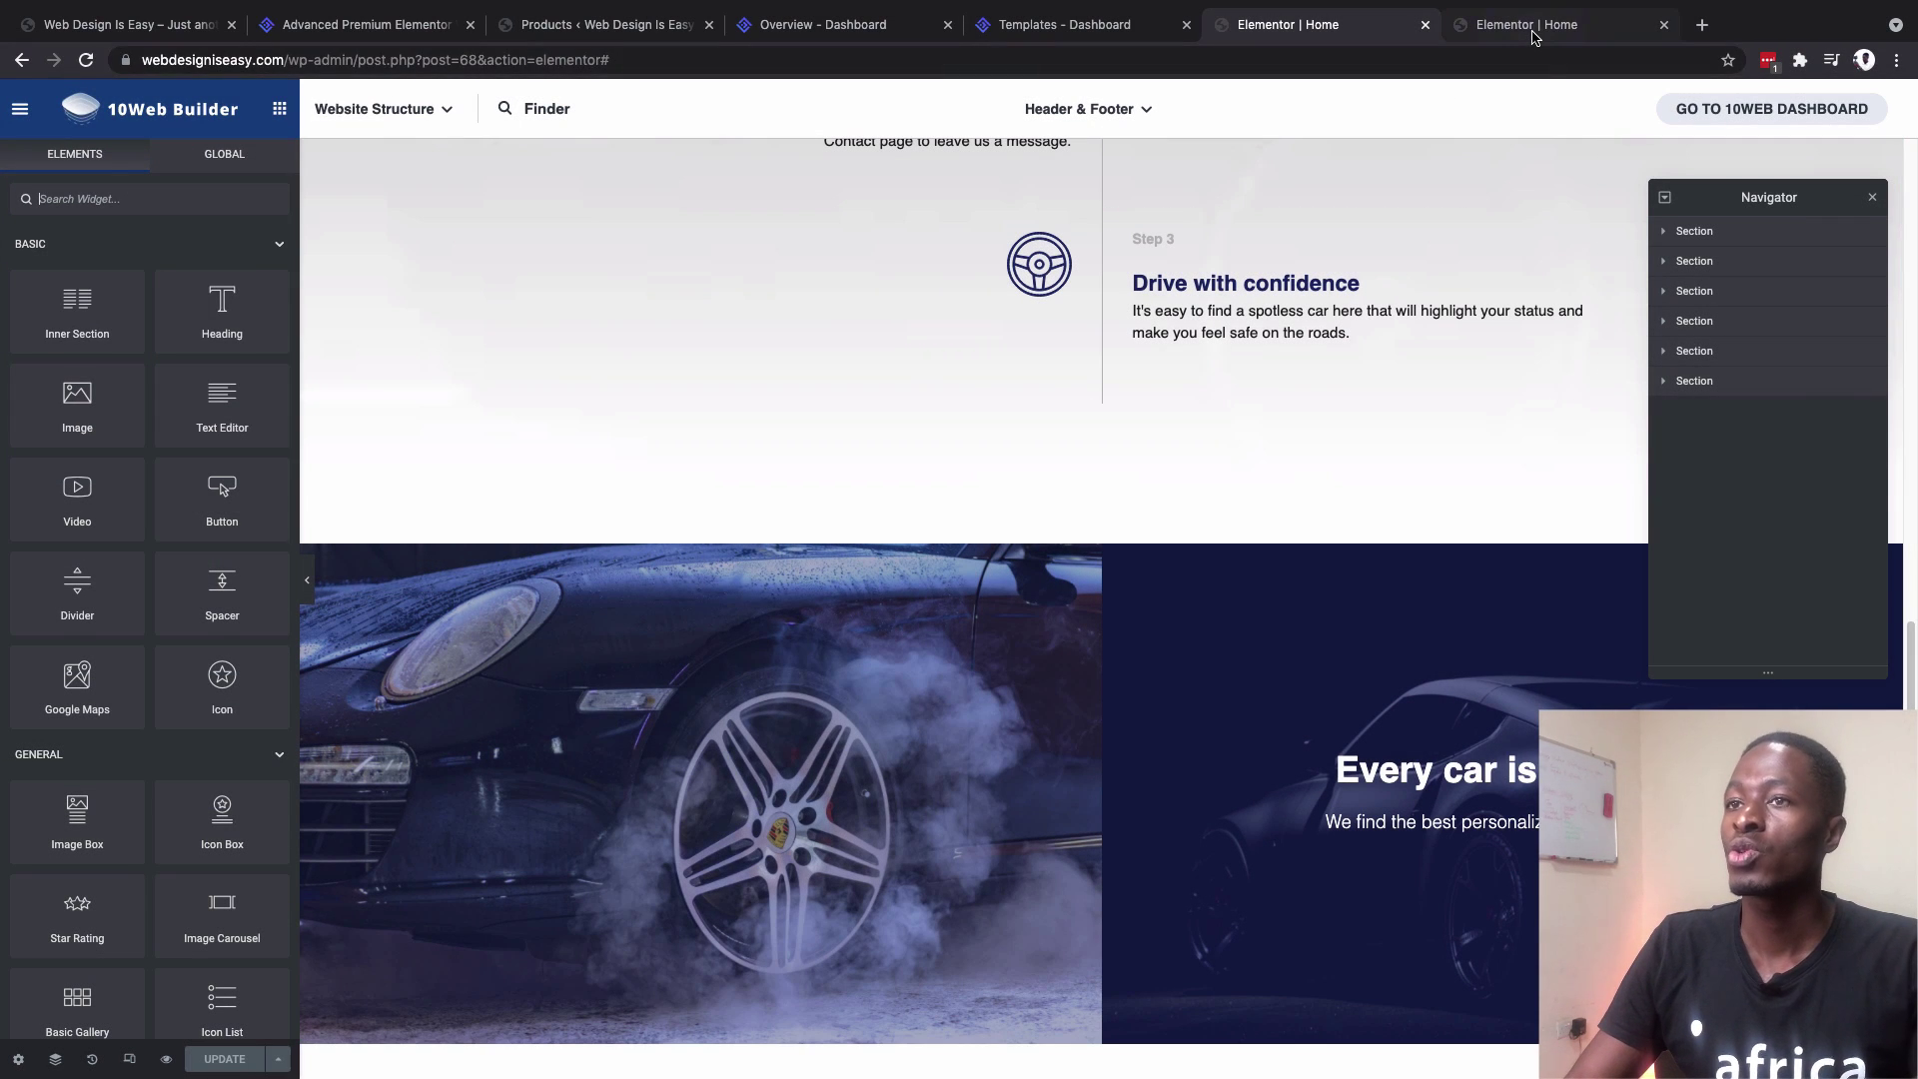
Compare the Basic widgets of 10Web Builder and the Elementor Pro editor side by side, and examine the Pro and General groups
left_click(1533, 32)
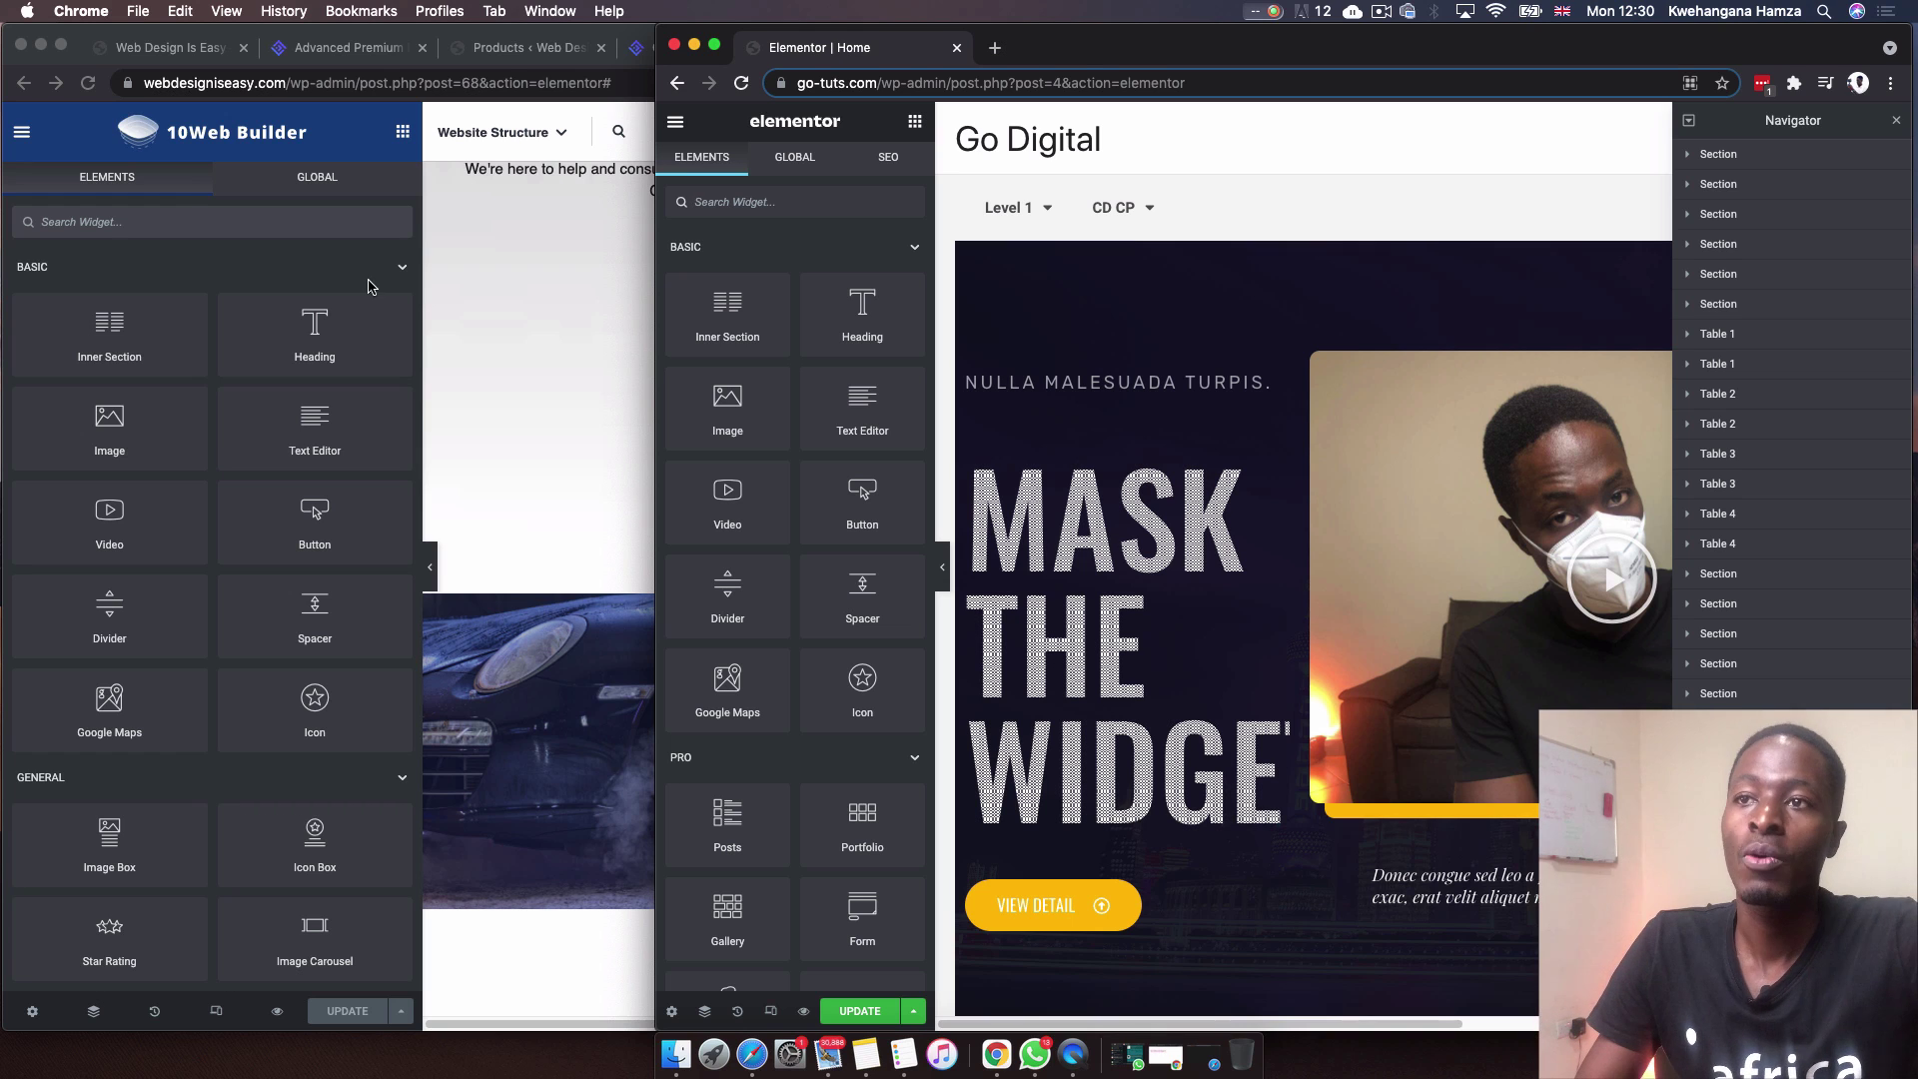
scroll(395, 278, "down", 1)
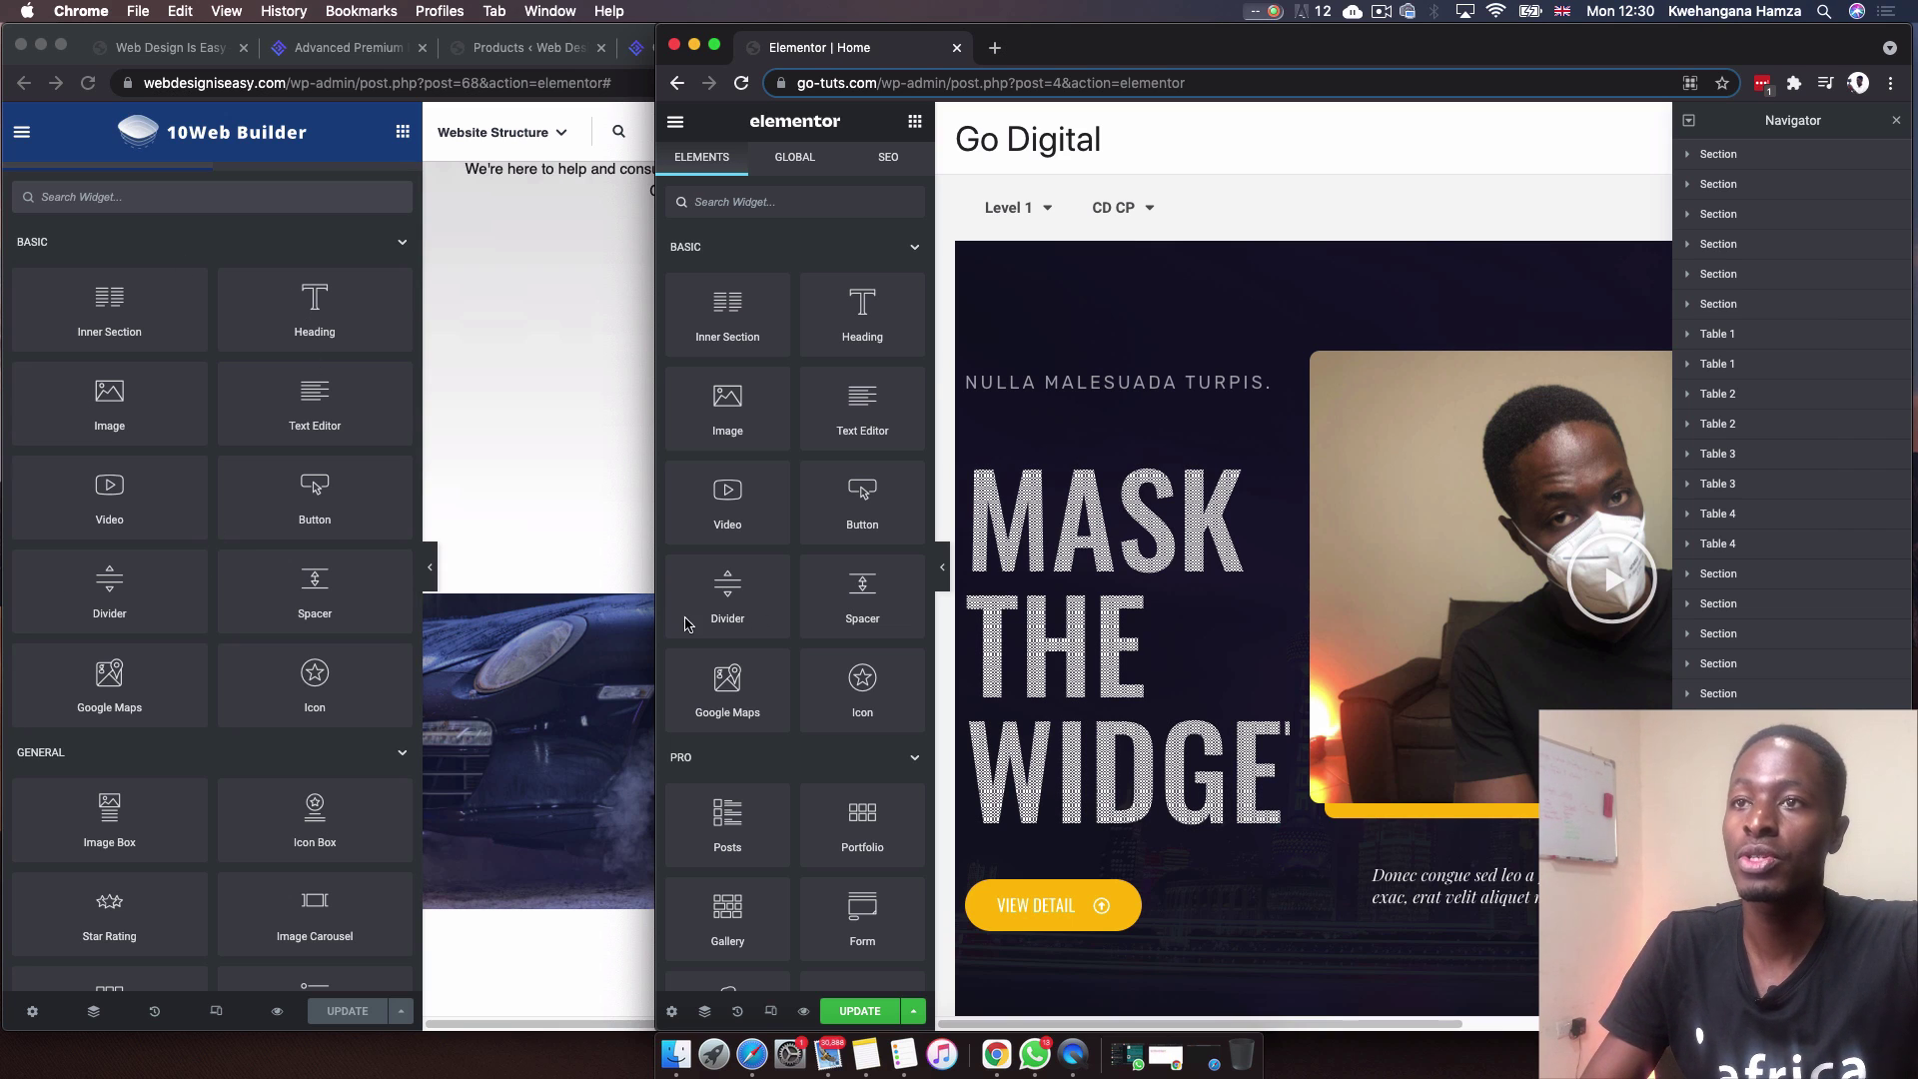
scroll(885, 445, "down", 2)
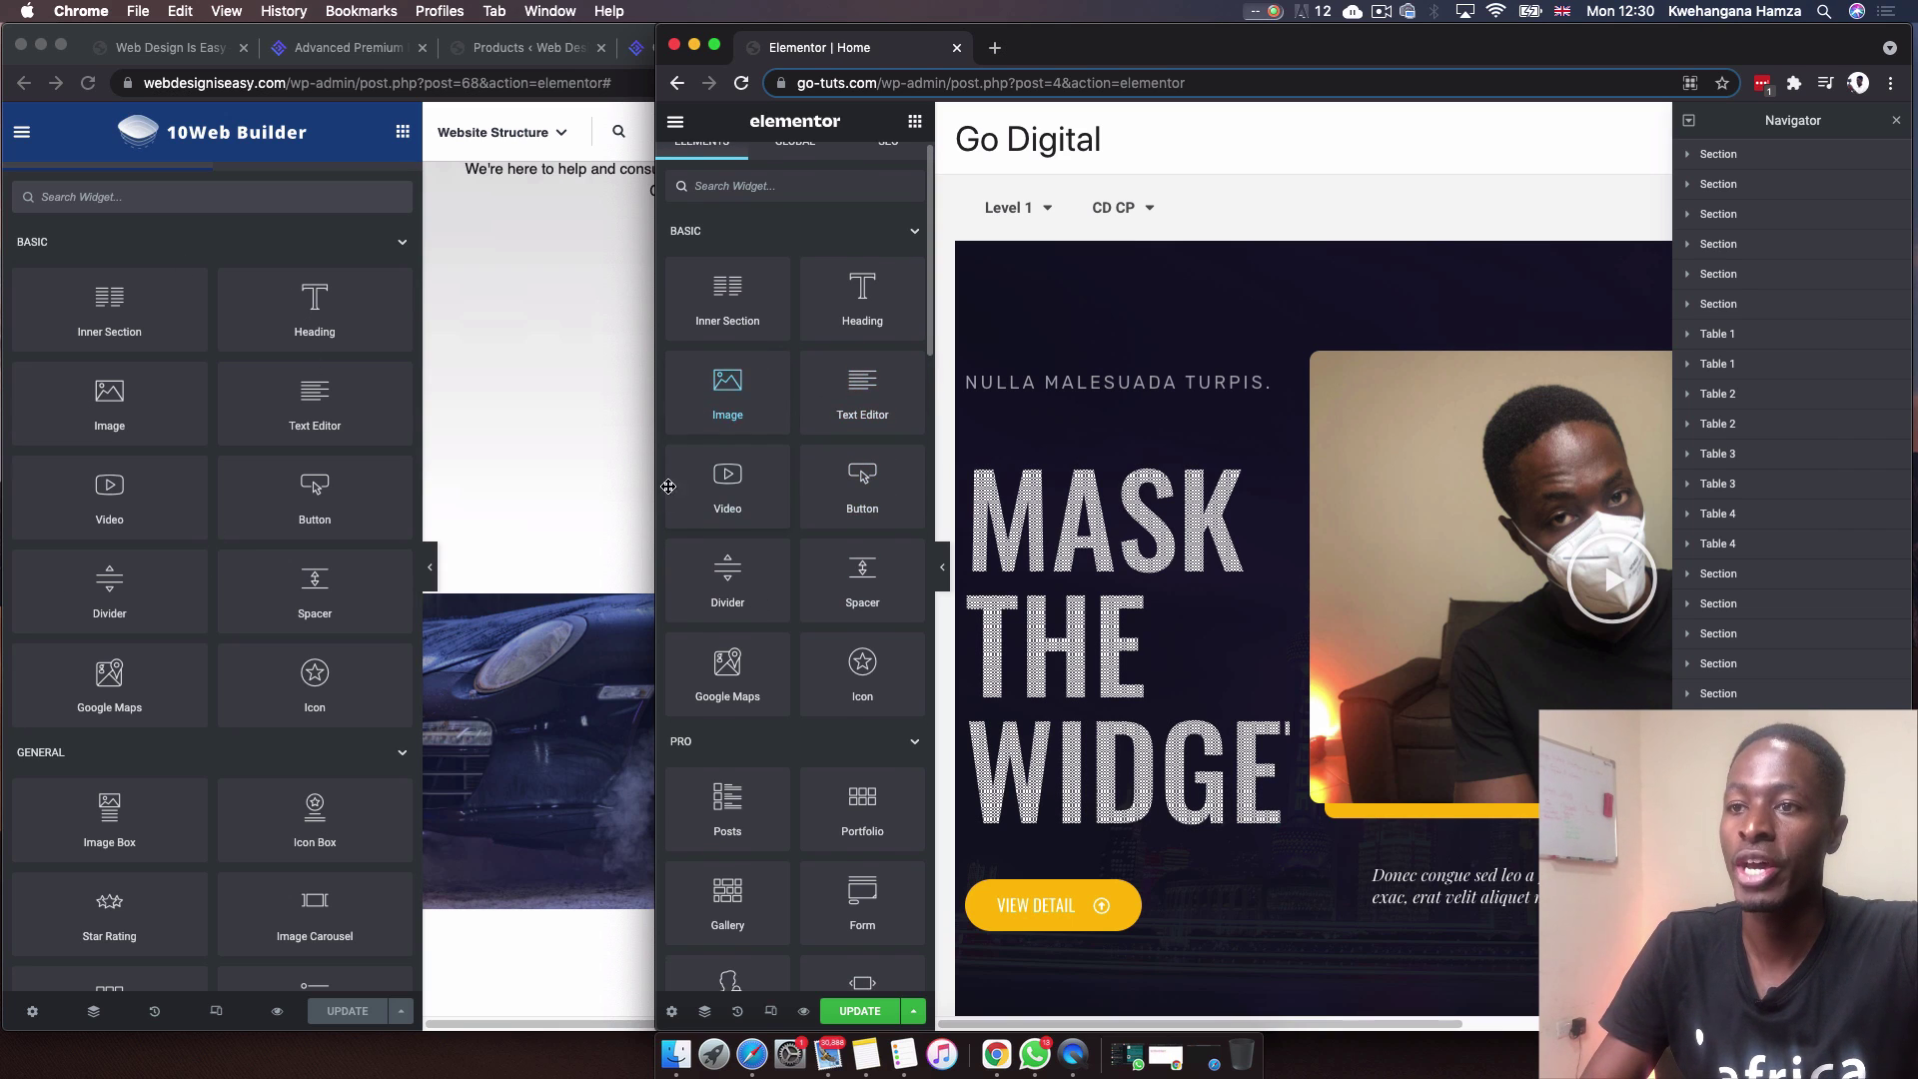
left_click_drag(929, 579, 947, 568)
scroll(795, 437, "down", 3)
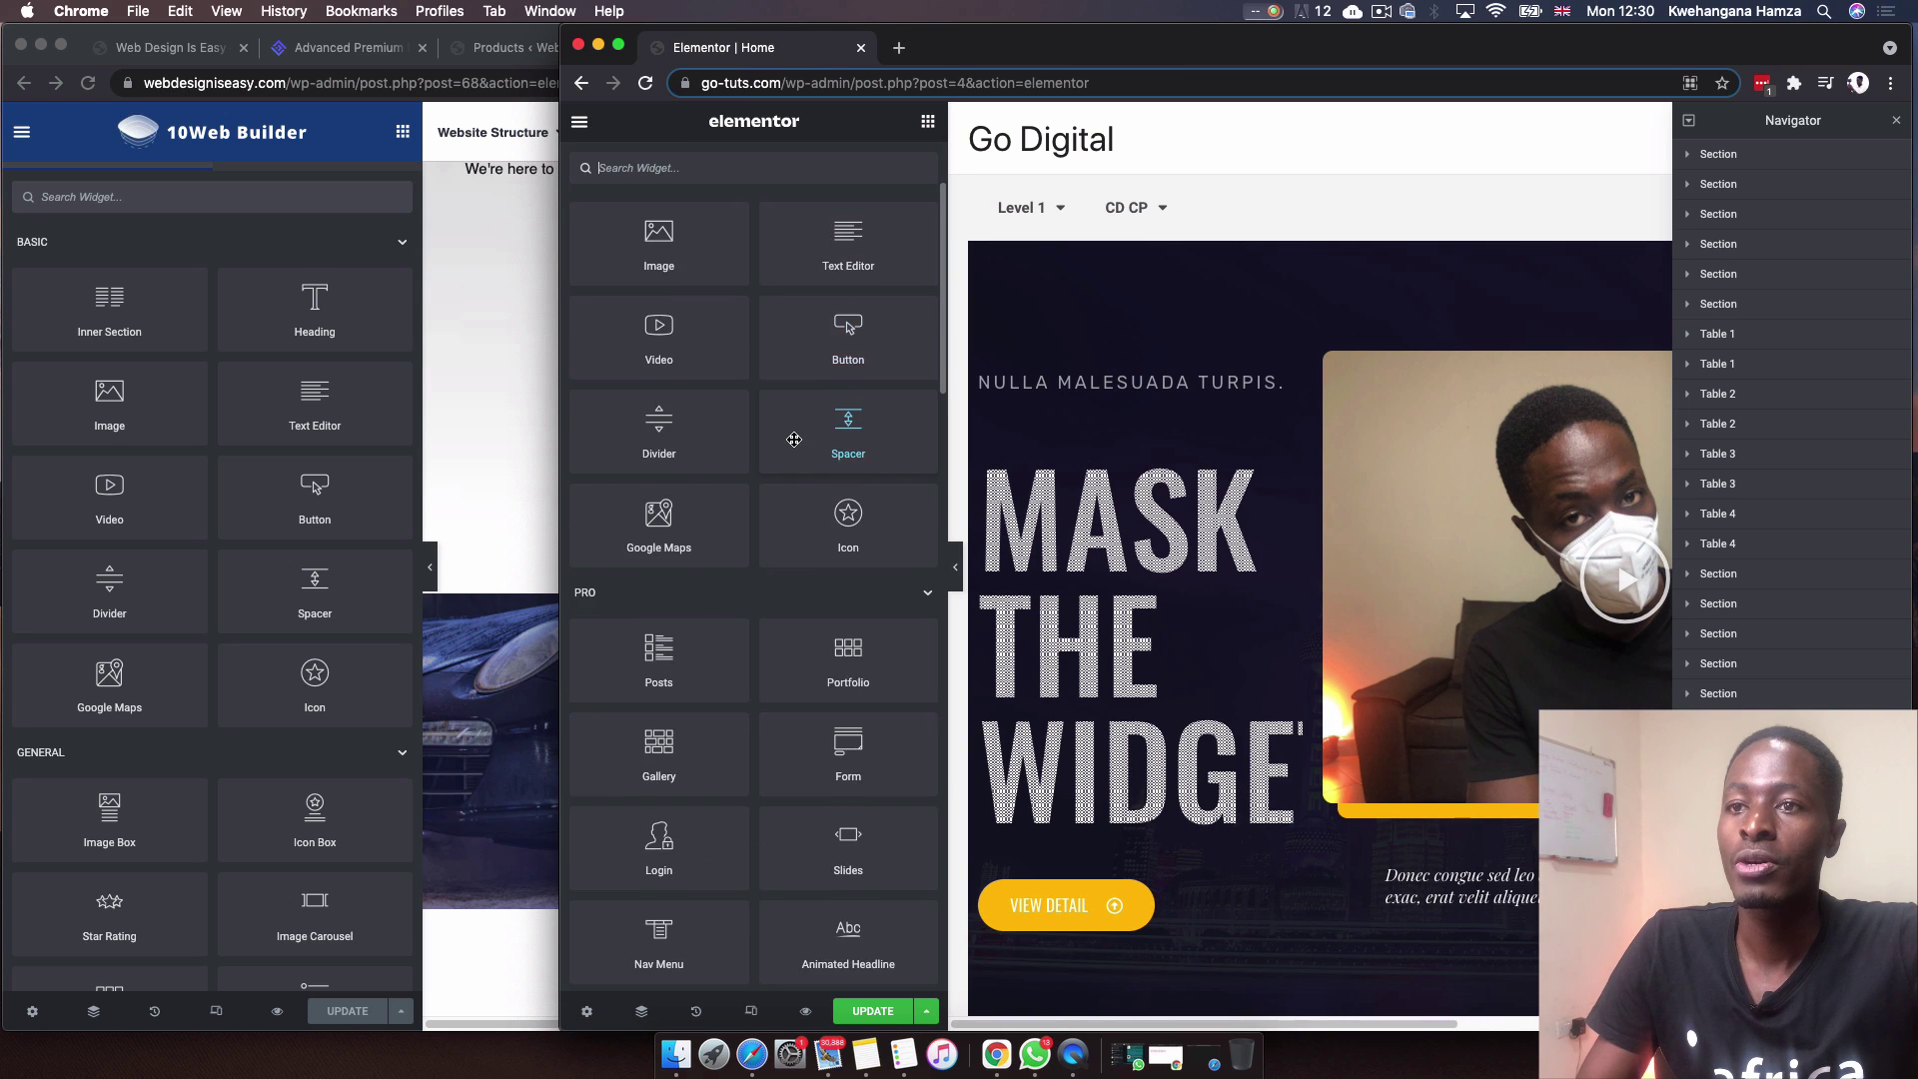
scroll(794, 436, "down", 1)
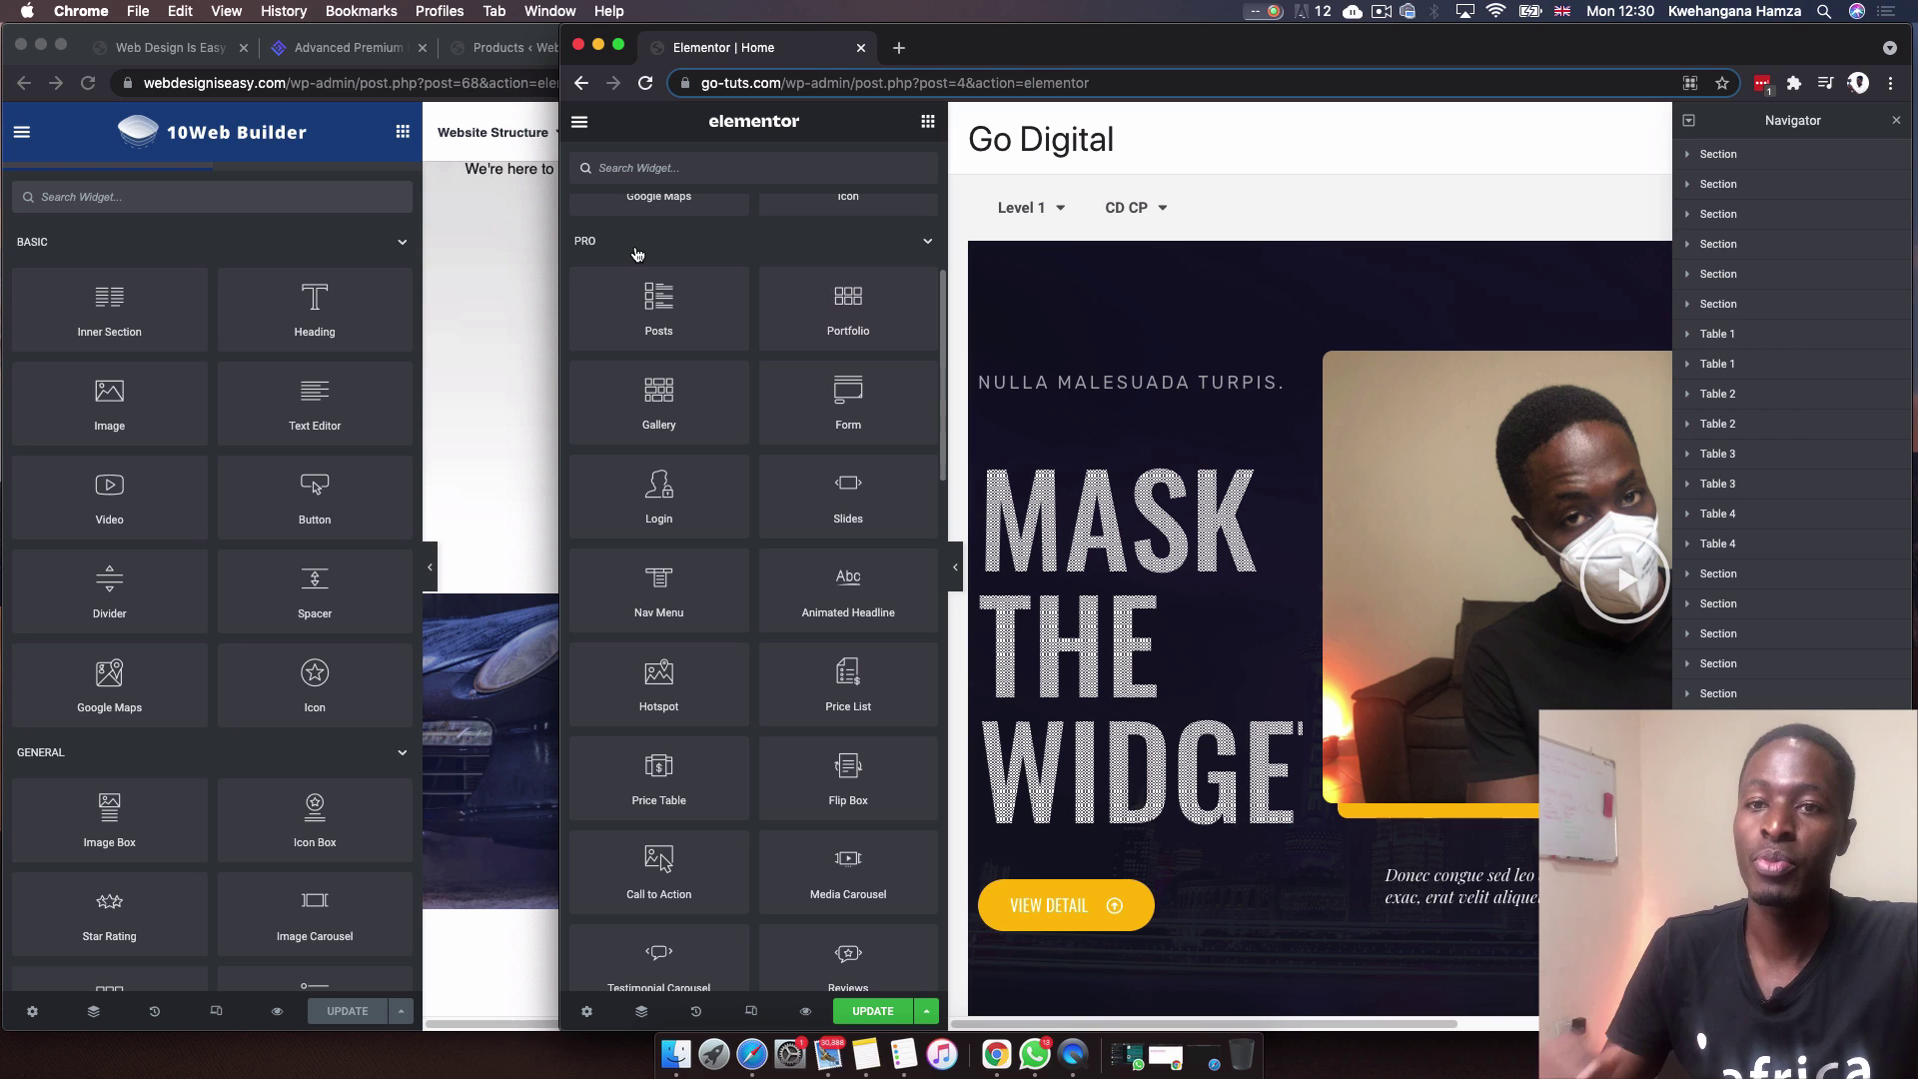
scroll(211, 459, "down", 1)
scroll(211, 459, "down", 6)
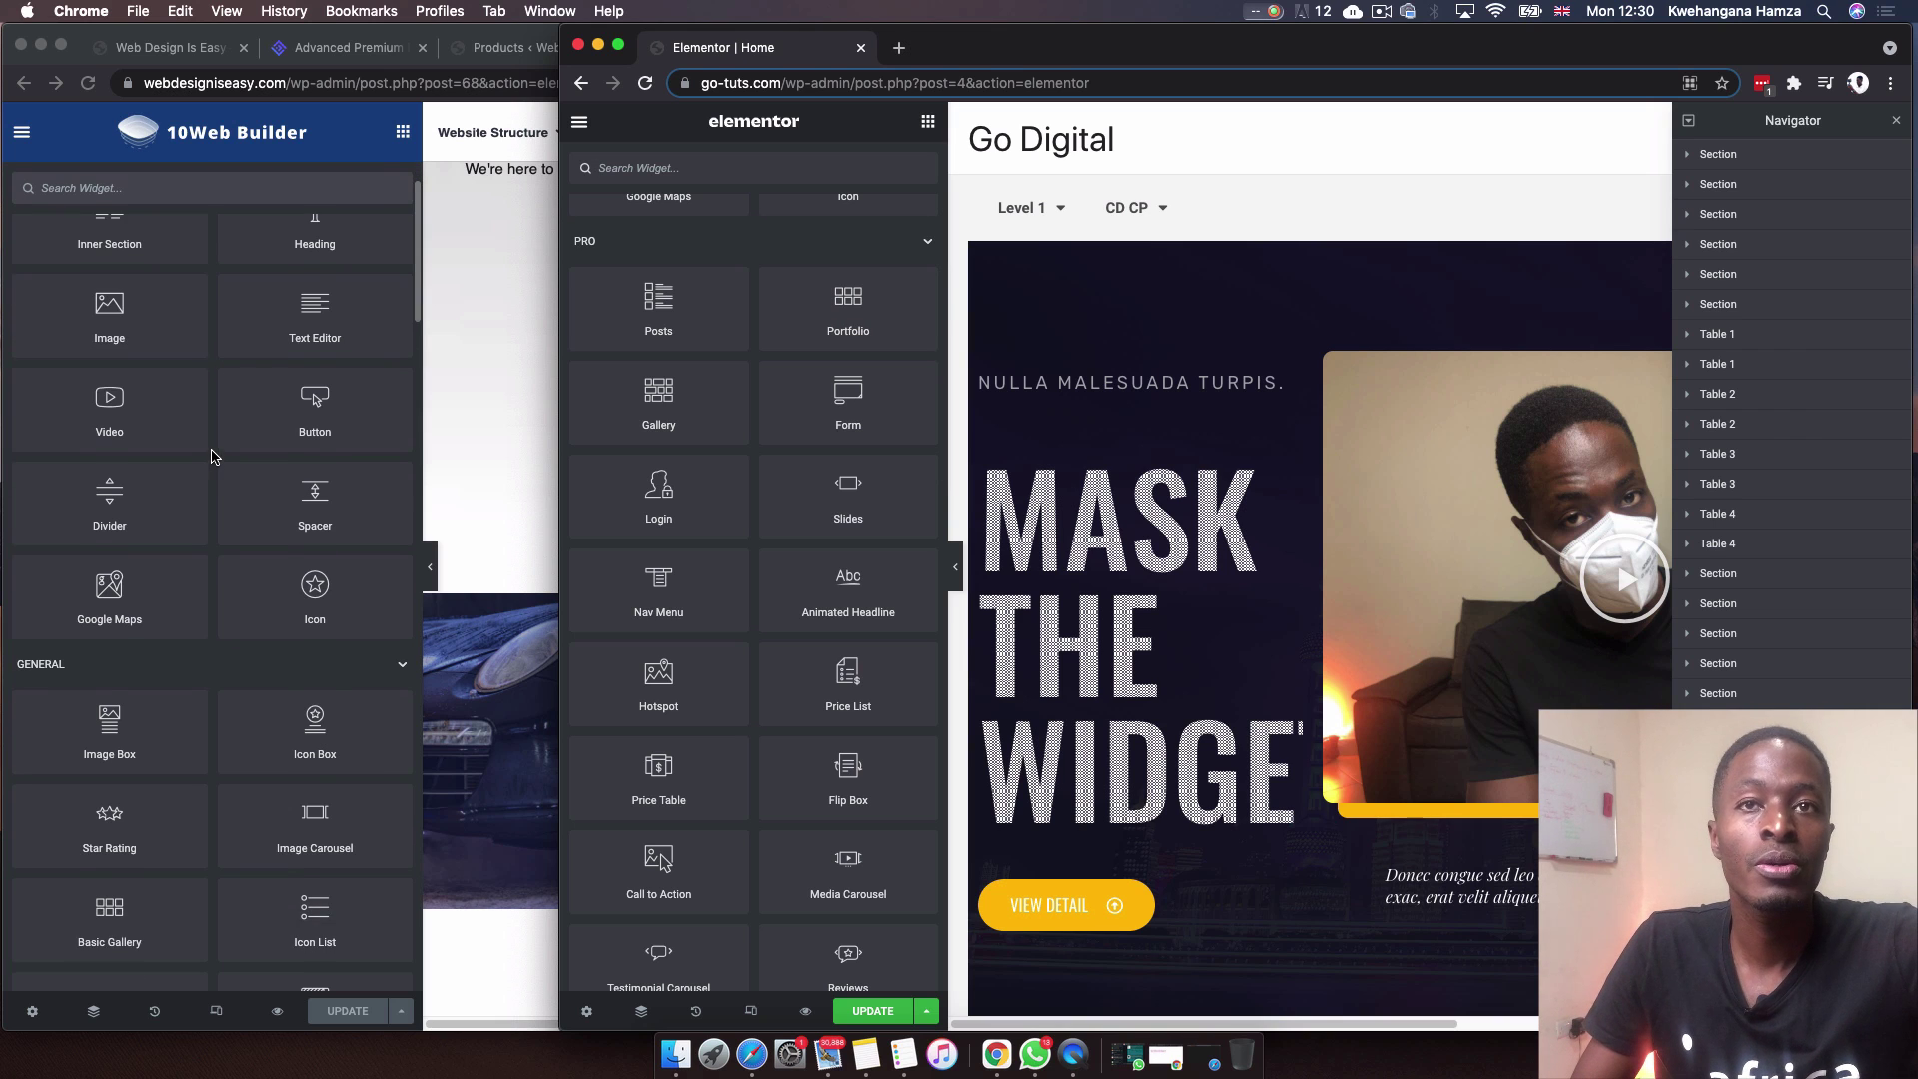
scroll(218, 447, "down", 4)
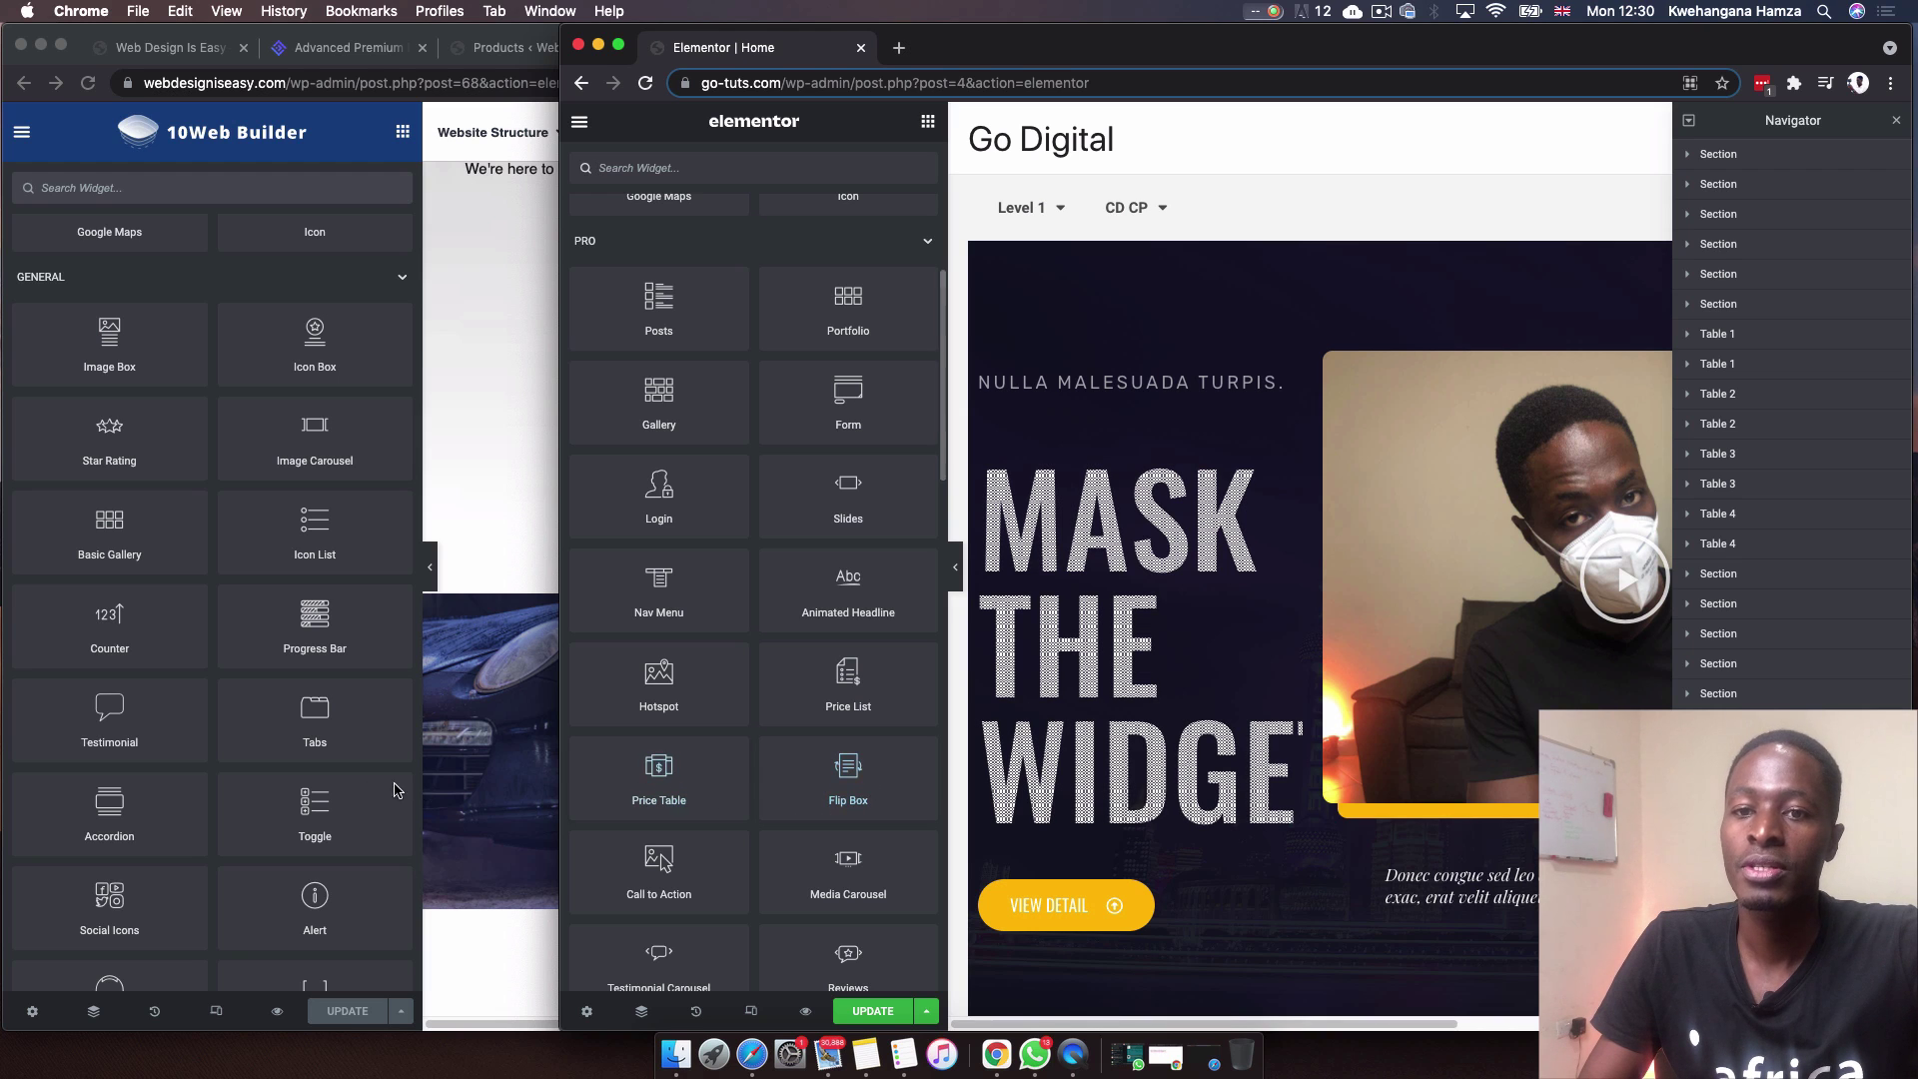
Collapse Elementor's Pro widget group and compare the General widgets offered in both editors
left_click(929, 248)
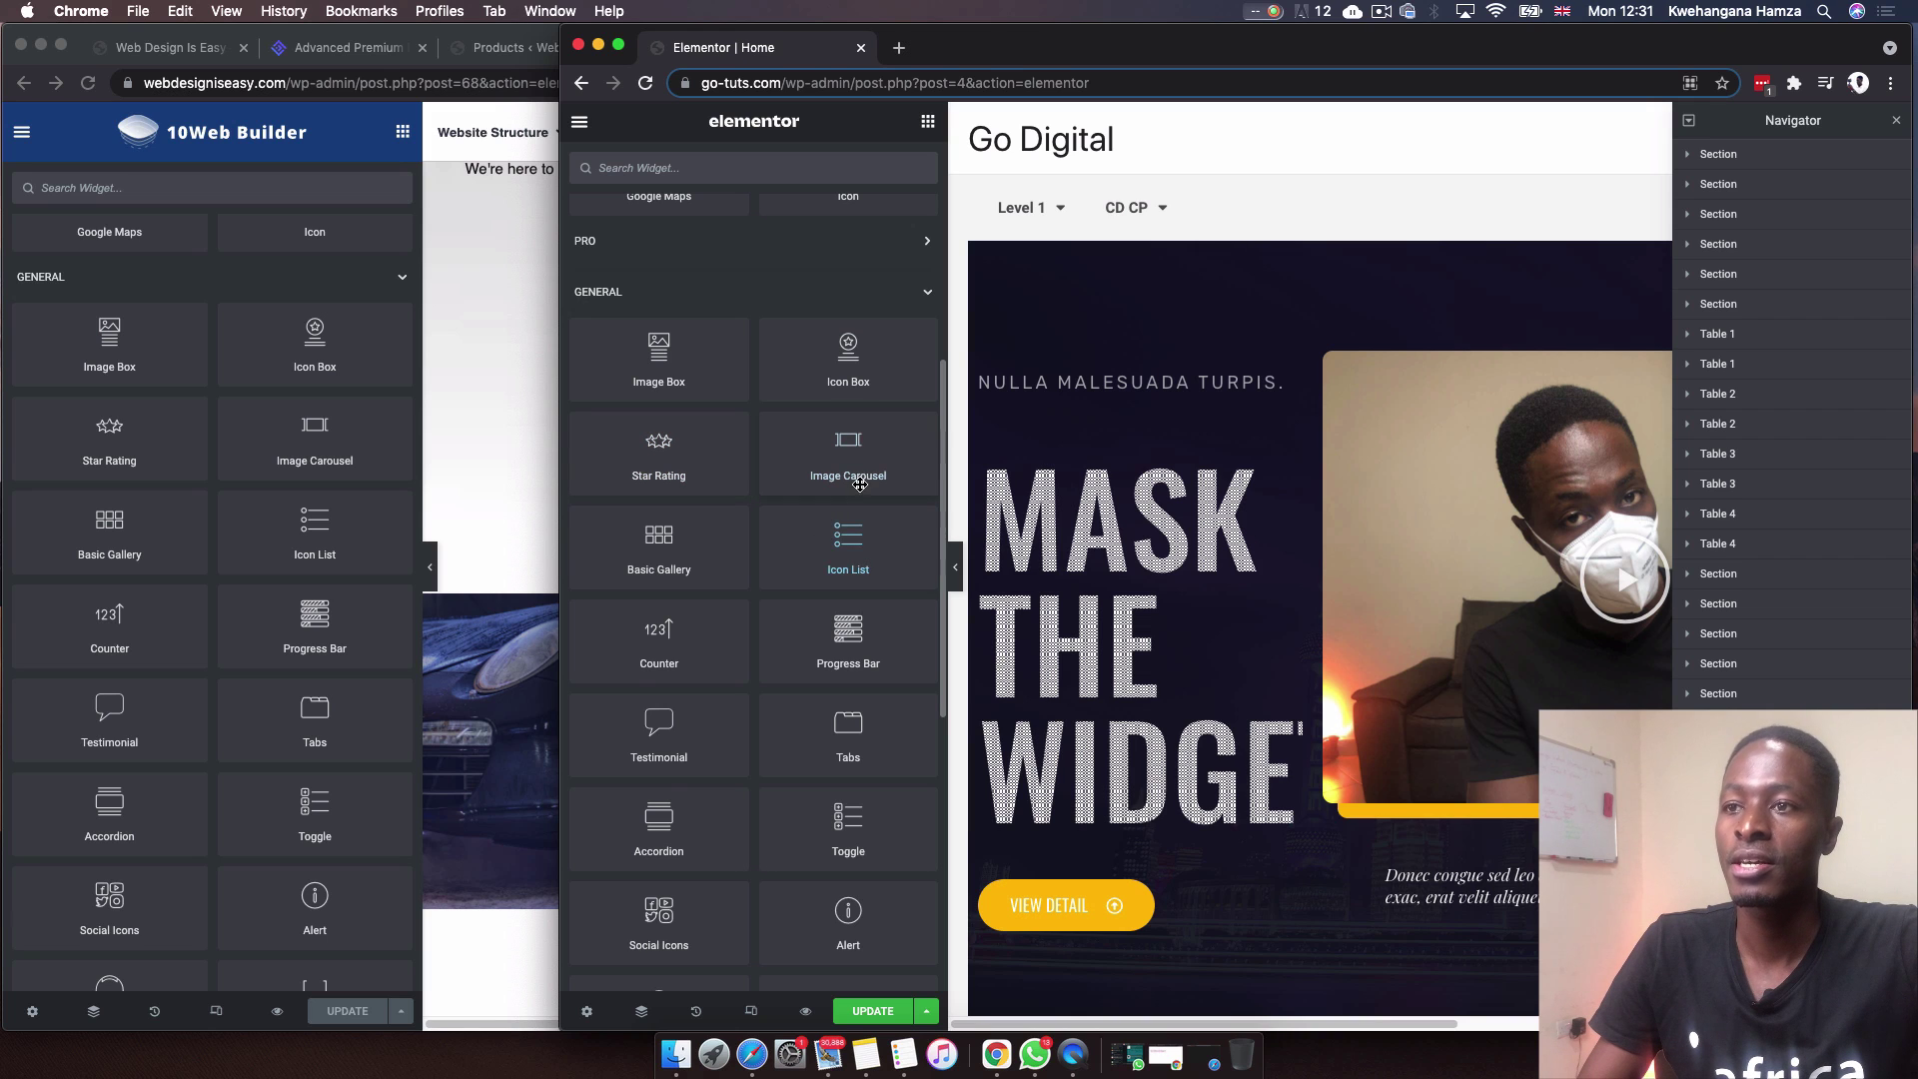
scroll(861, 479, "down", 3)
scroll(861, 480, "down", 6)
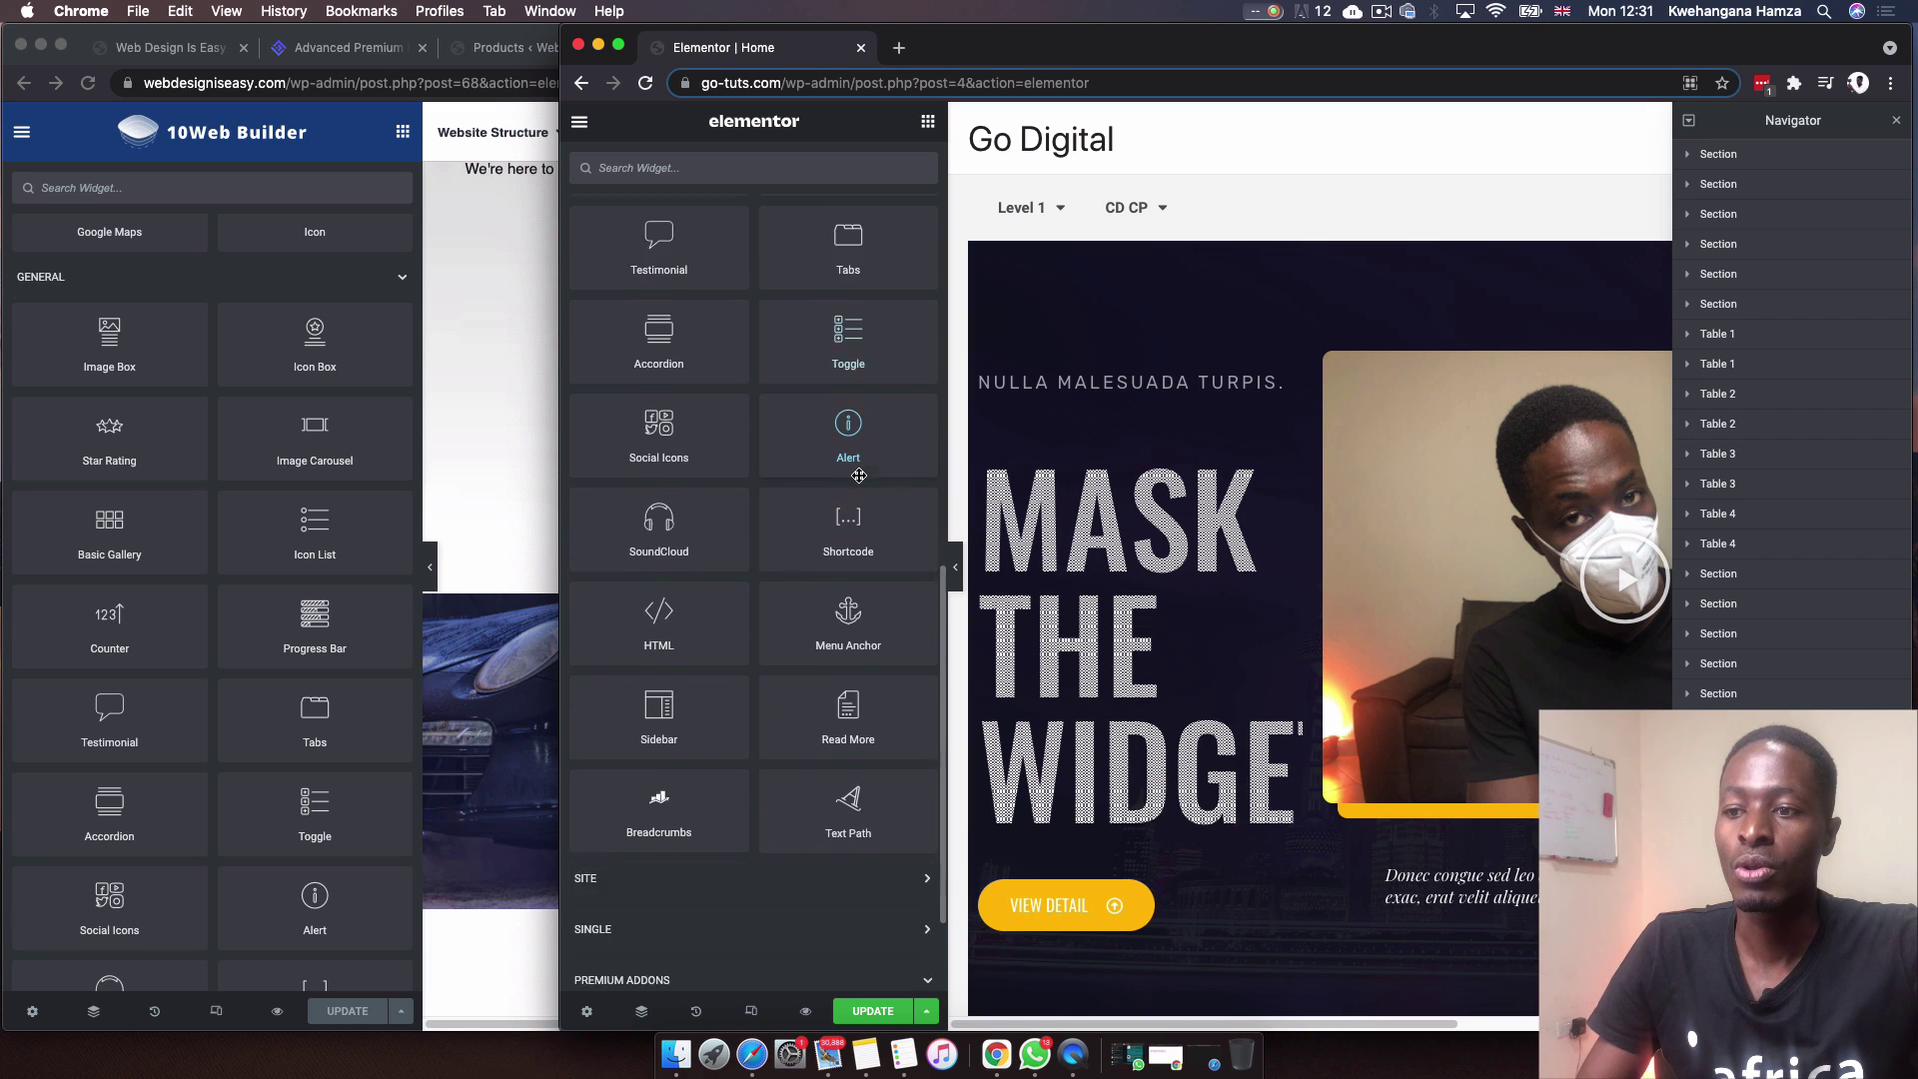
scroll(265, 614, "down", 1)
scroll(265, 614, "down", 8)
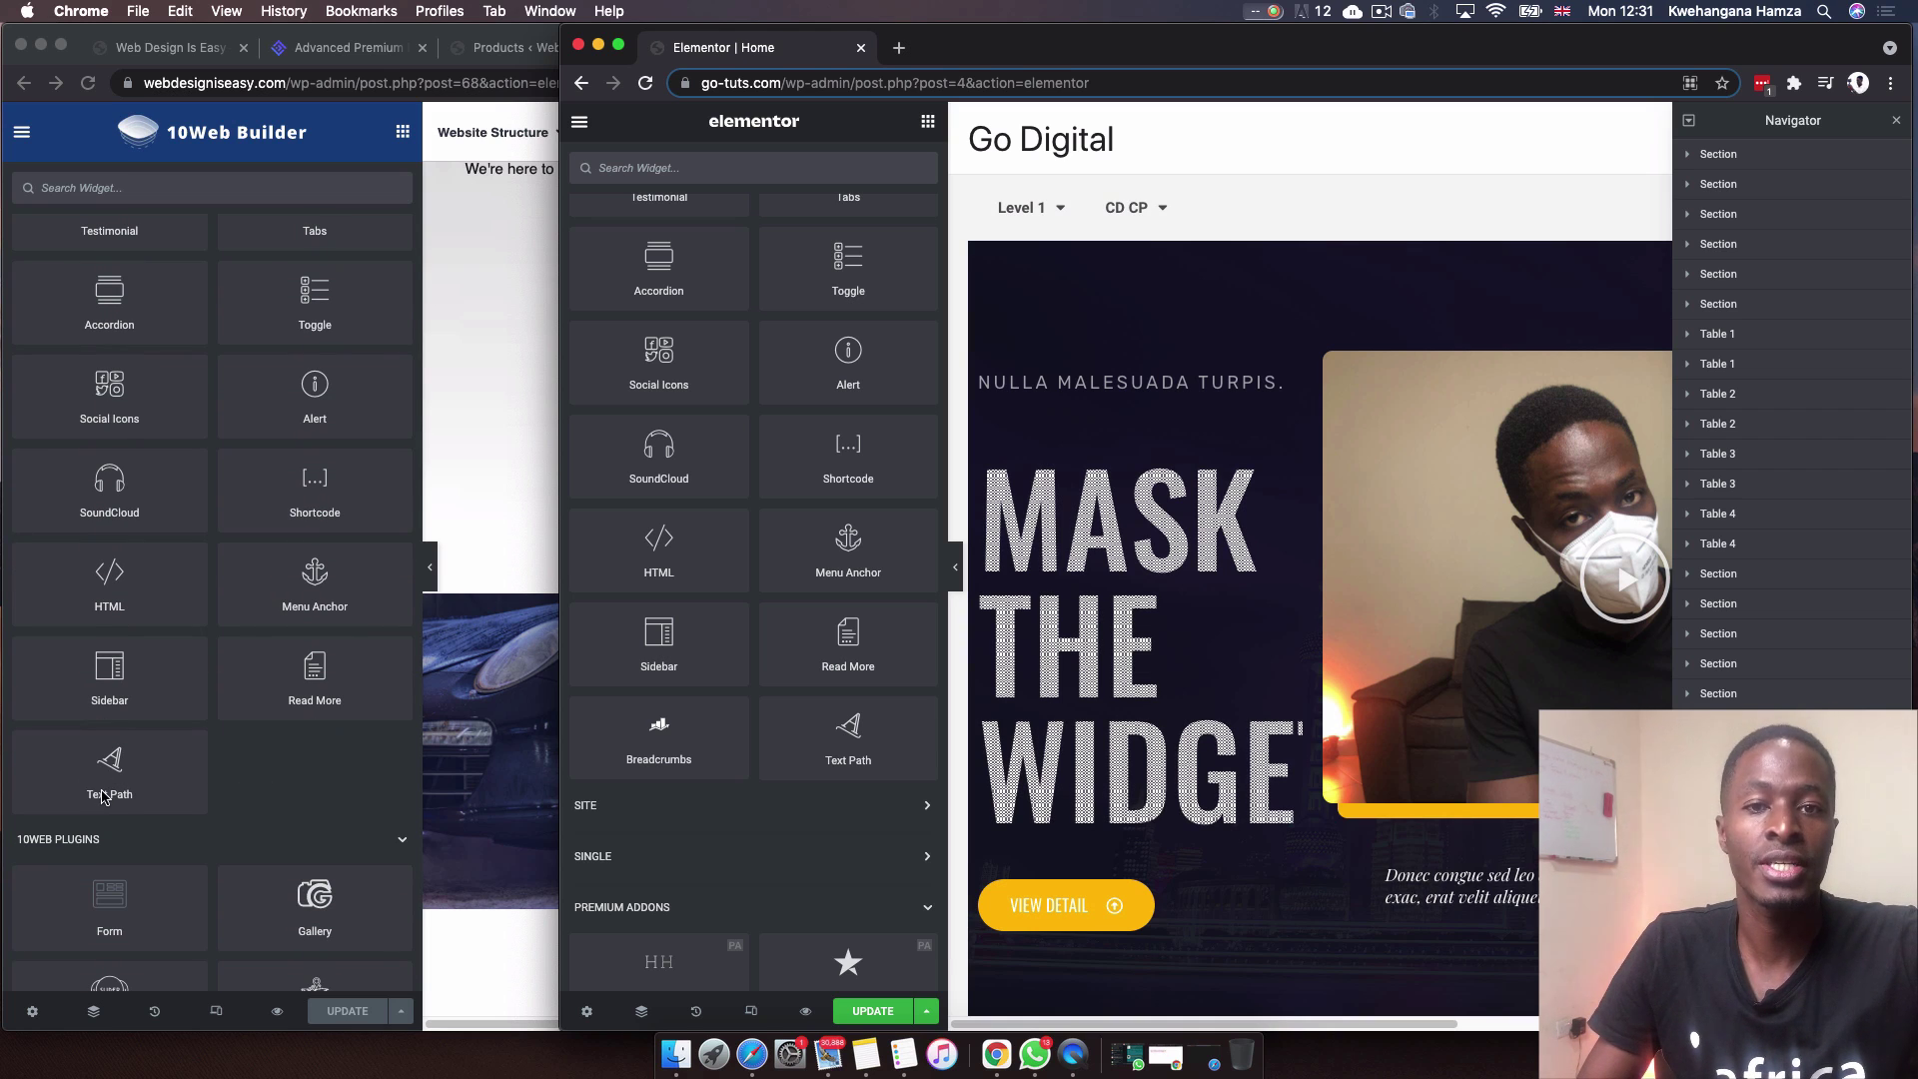
Collapse the General widget group in both the Elementor and 10Web Builder editors
scroll(880, 660, "up", 10)
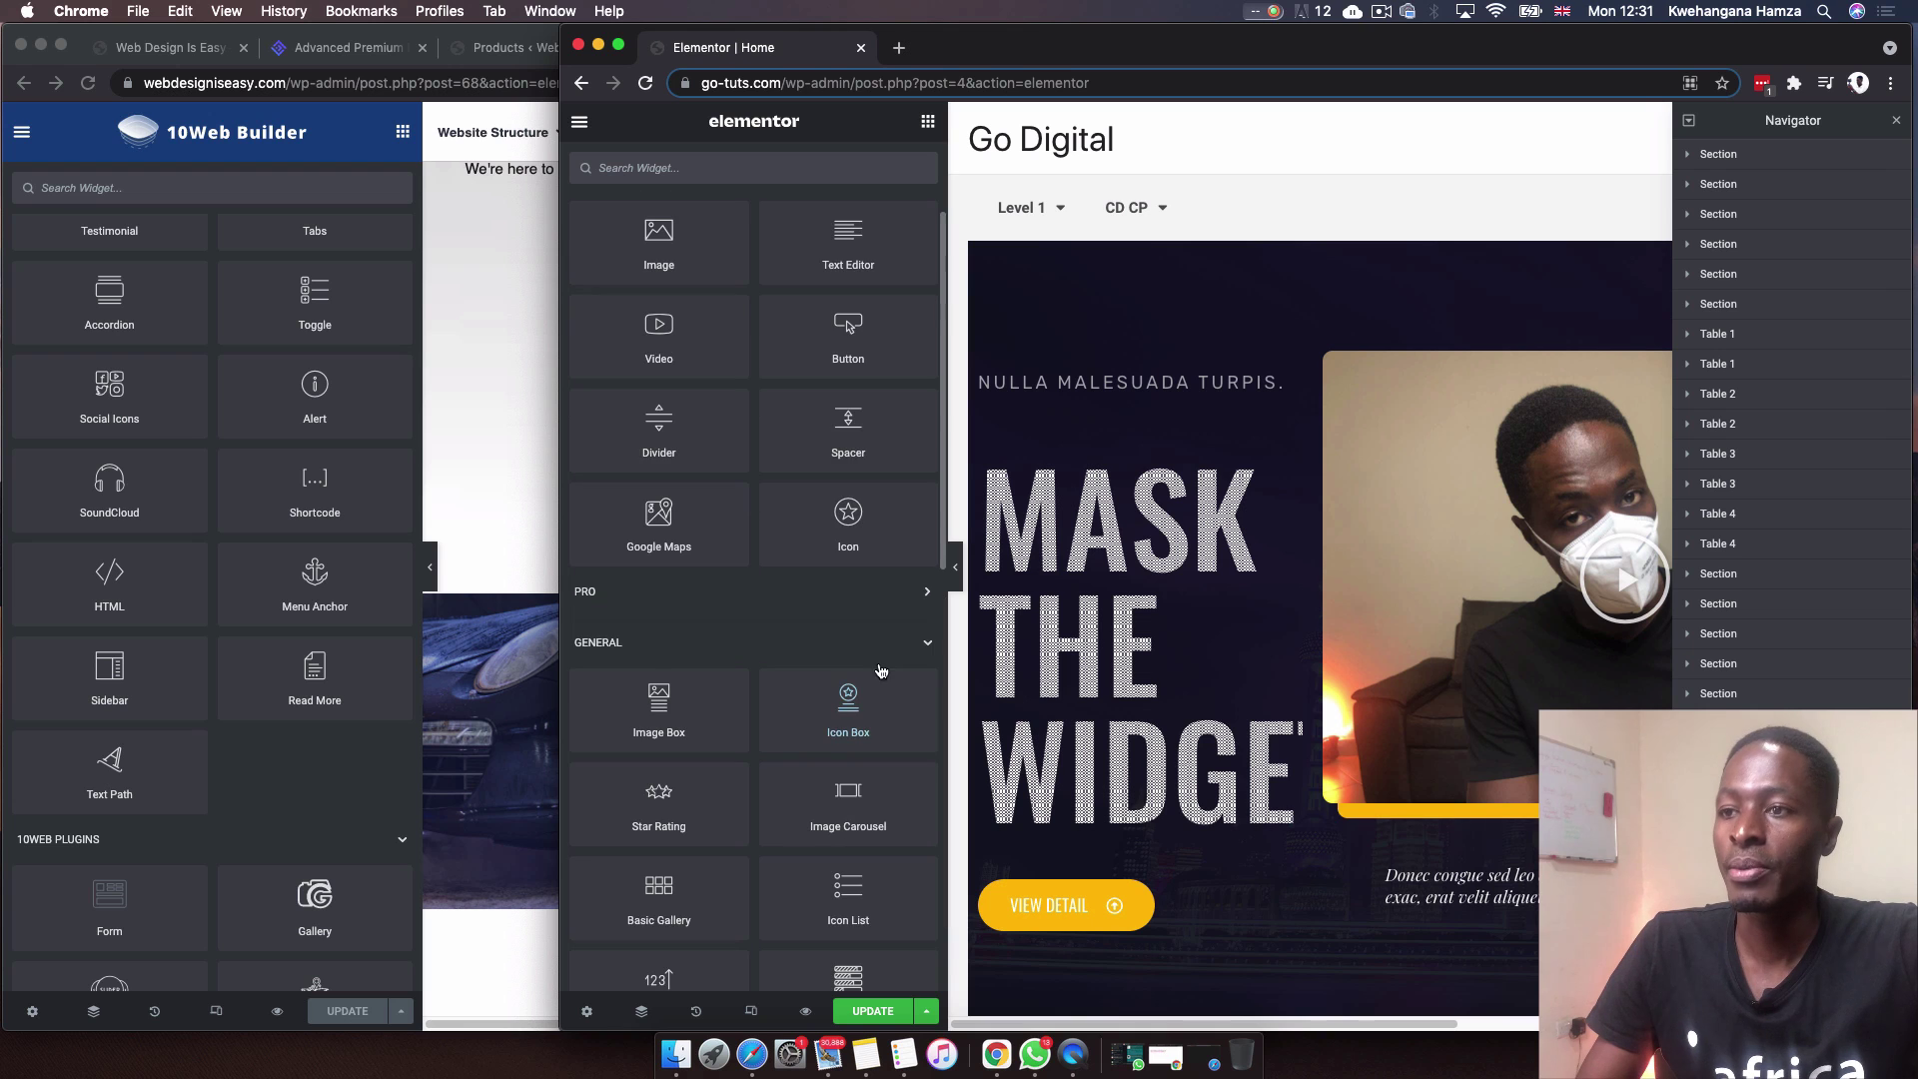
left_click(929, 645)
scroll(336, 395, "up", 7)
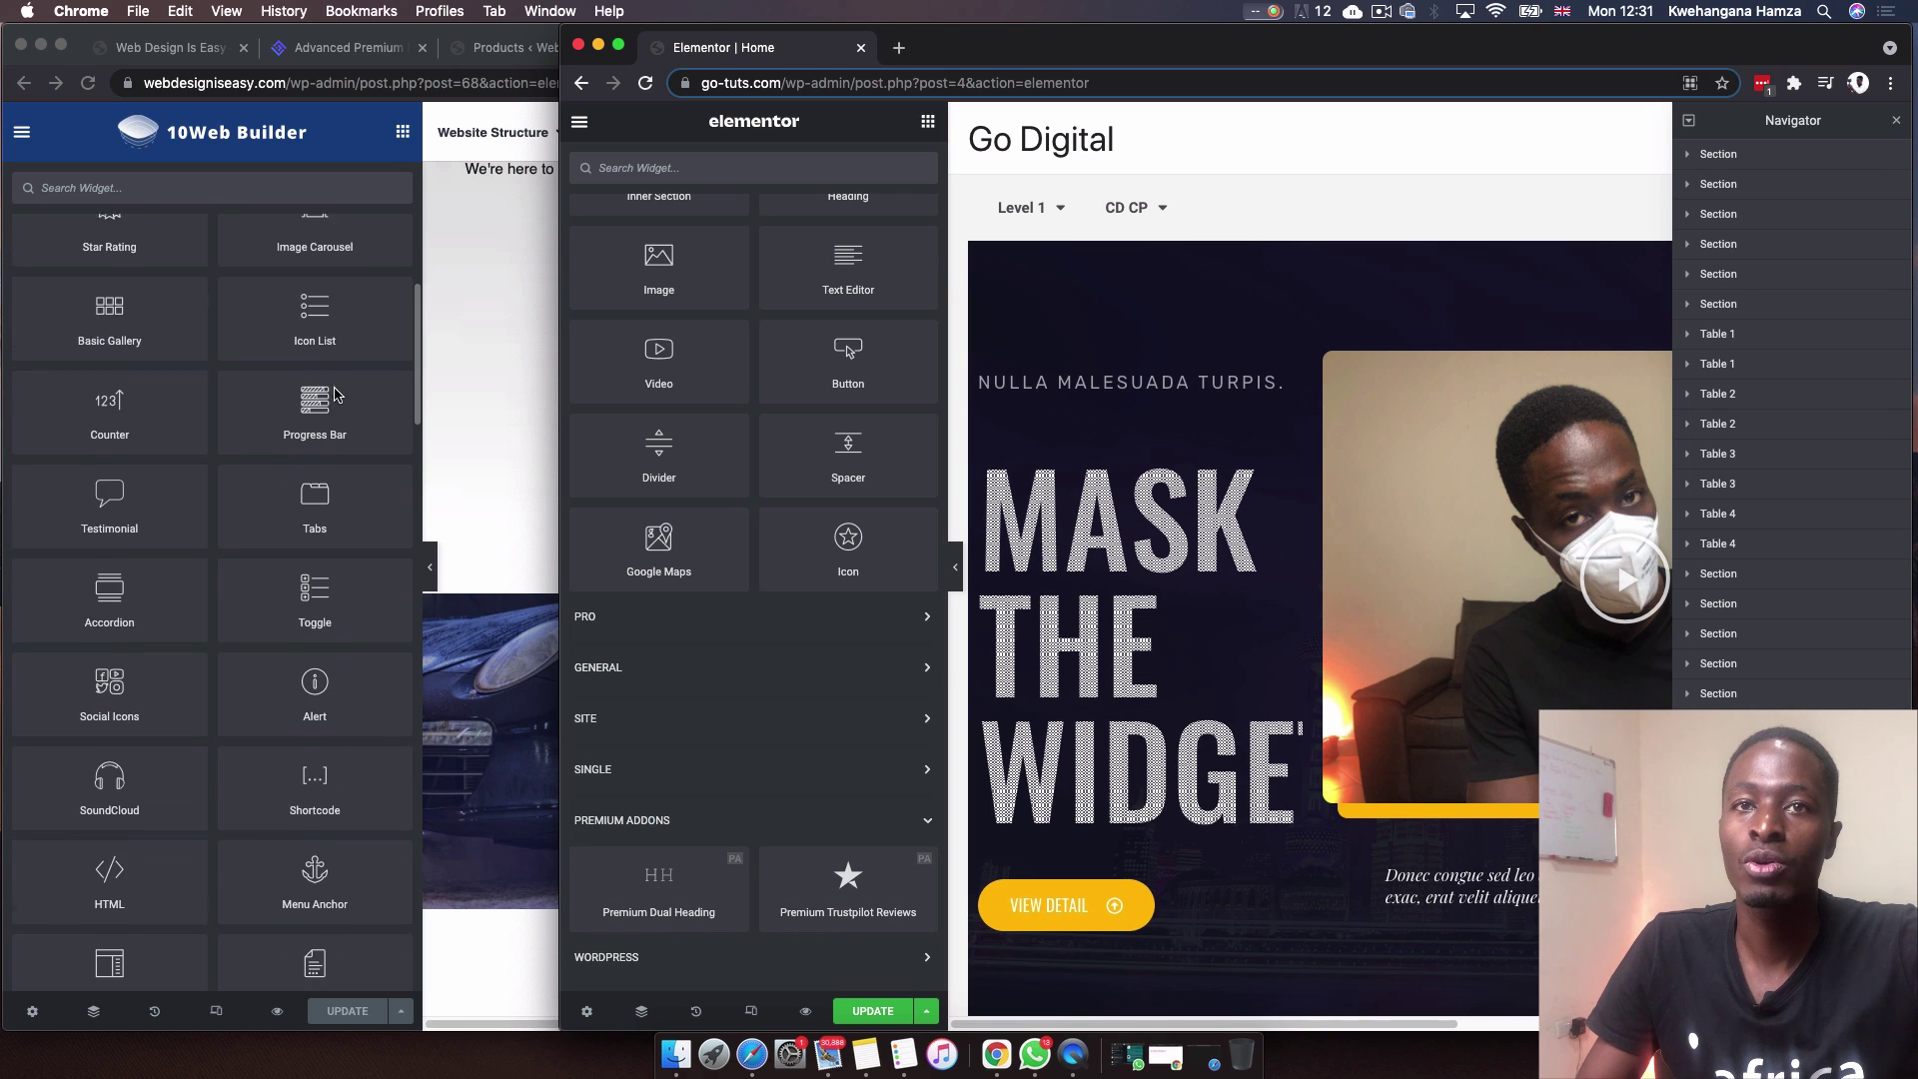
left_click(402, 441)
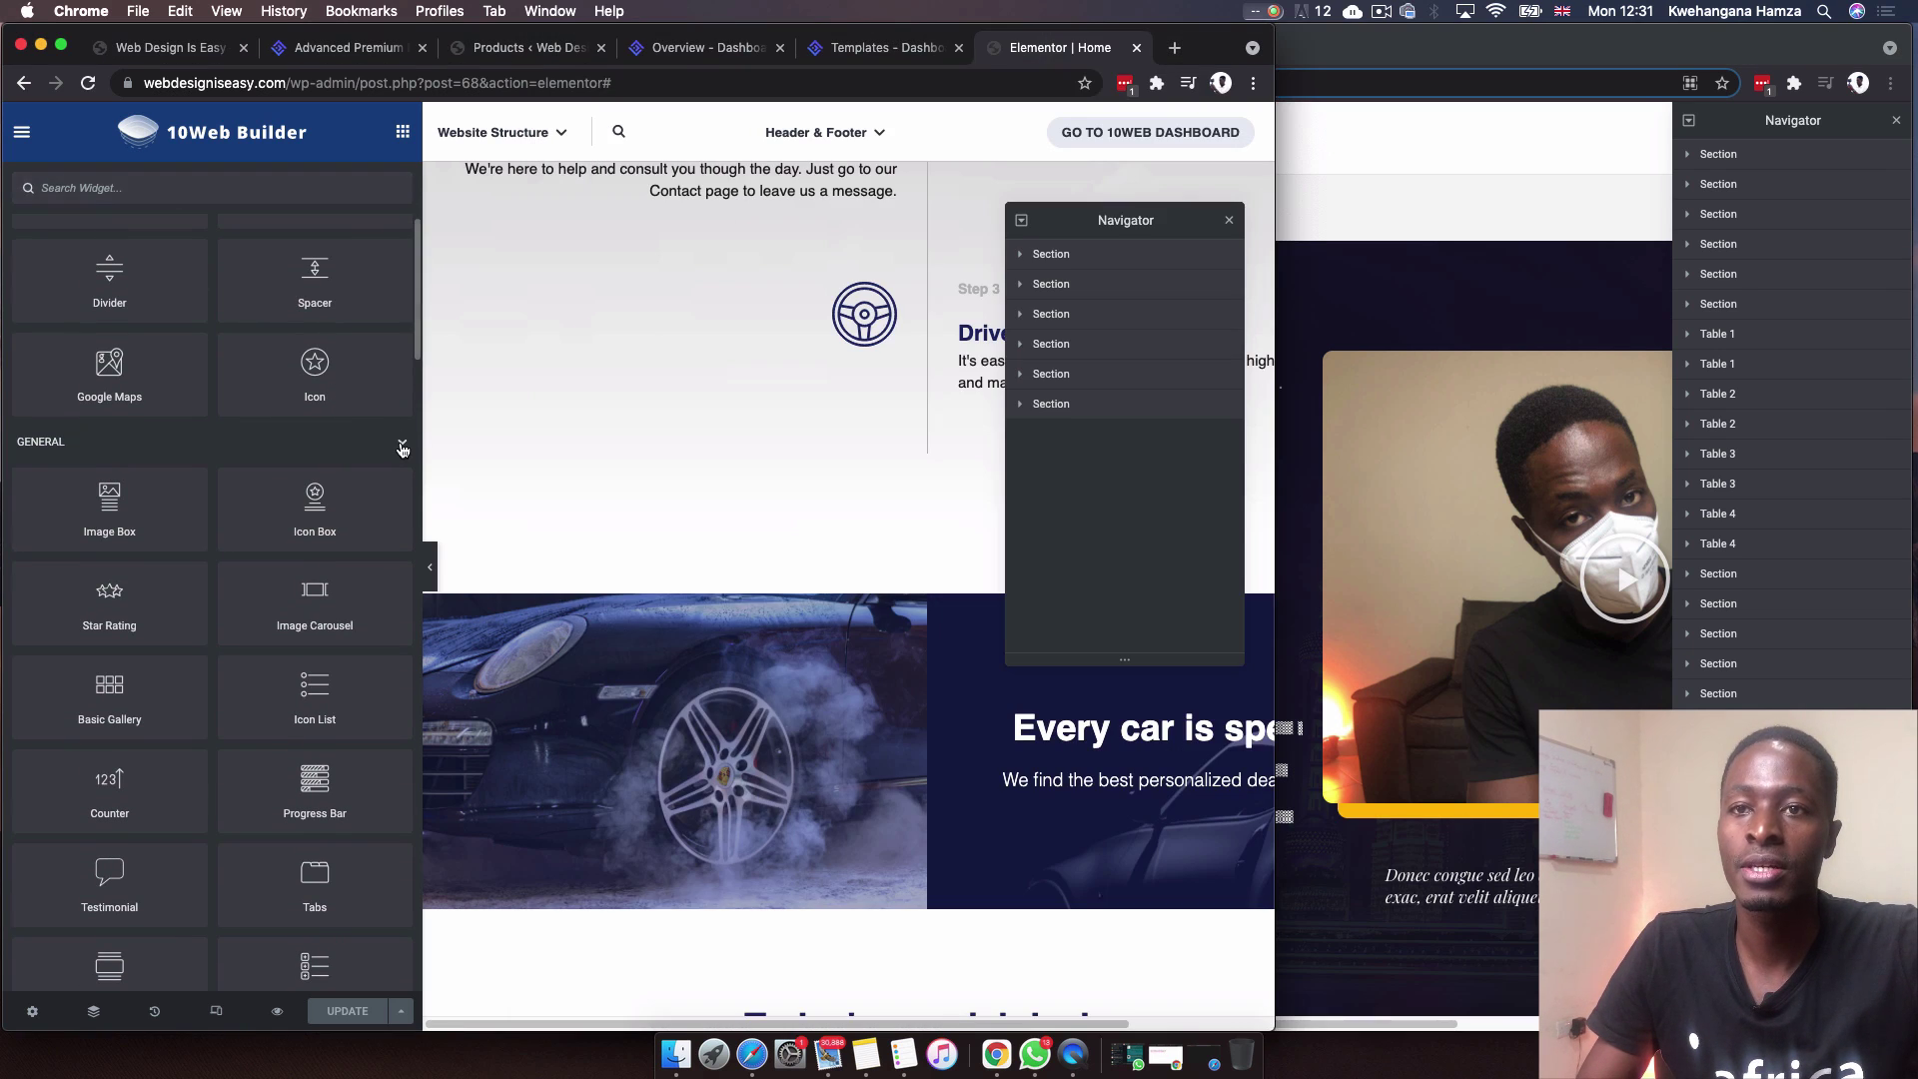
key("super+grave")
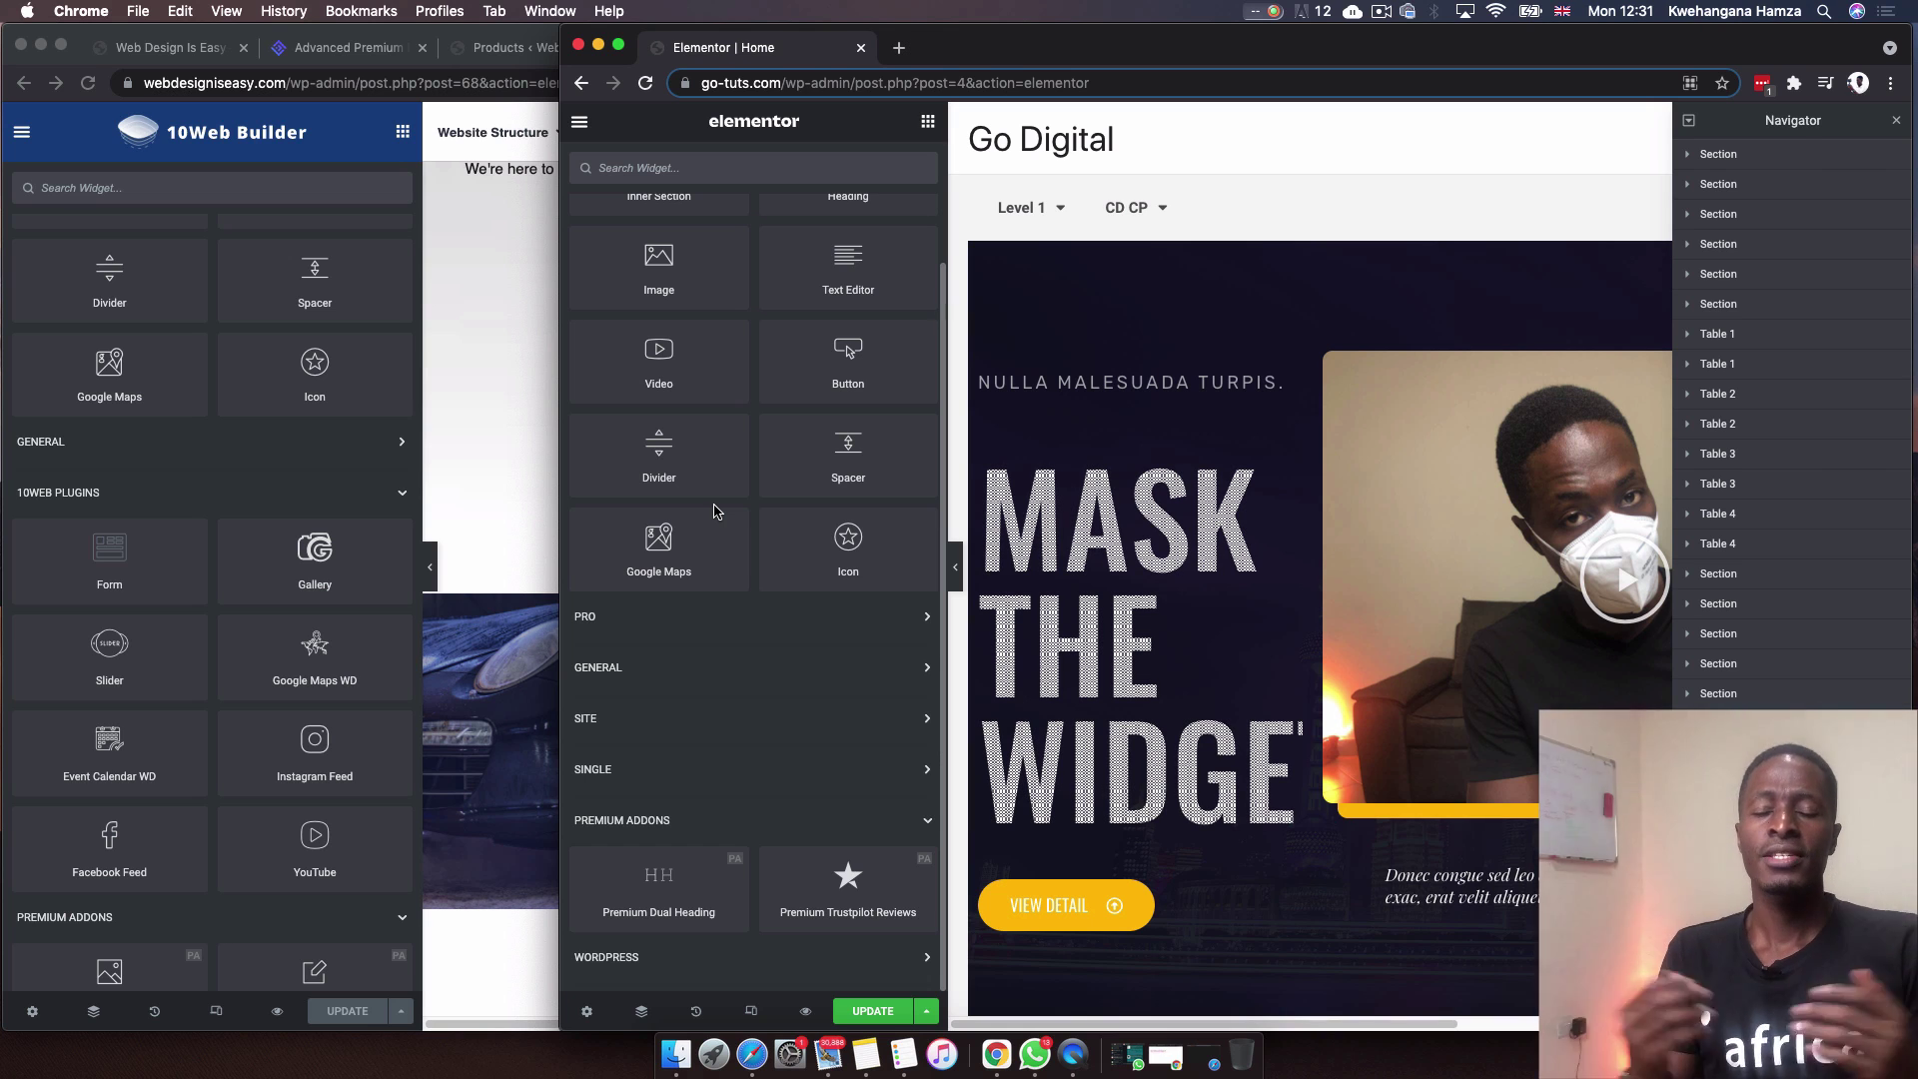
Examine 10Web Builder's widget groups from 10Web Plugins through Premium Addons to Premium Widgets by 10Web
scroll(140, 457, "down", 1)
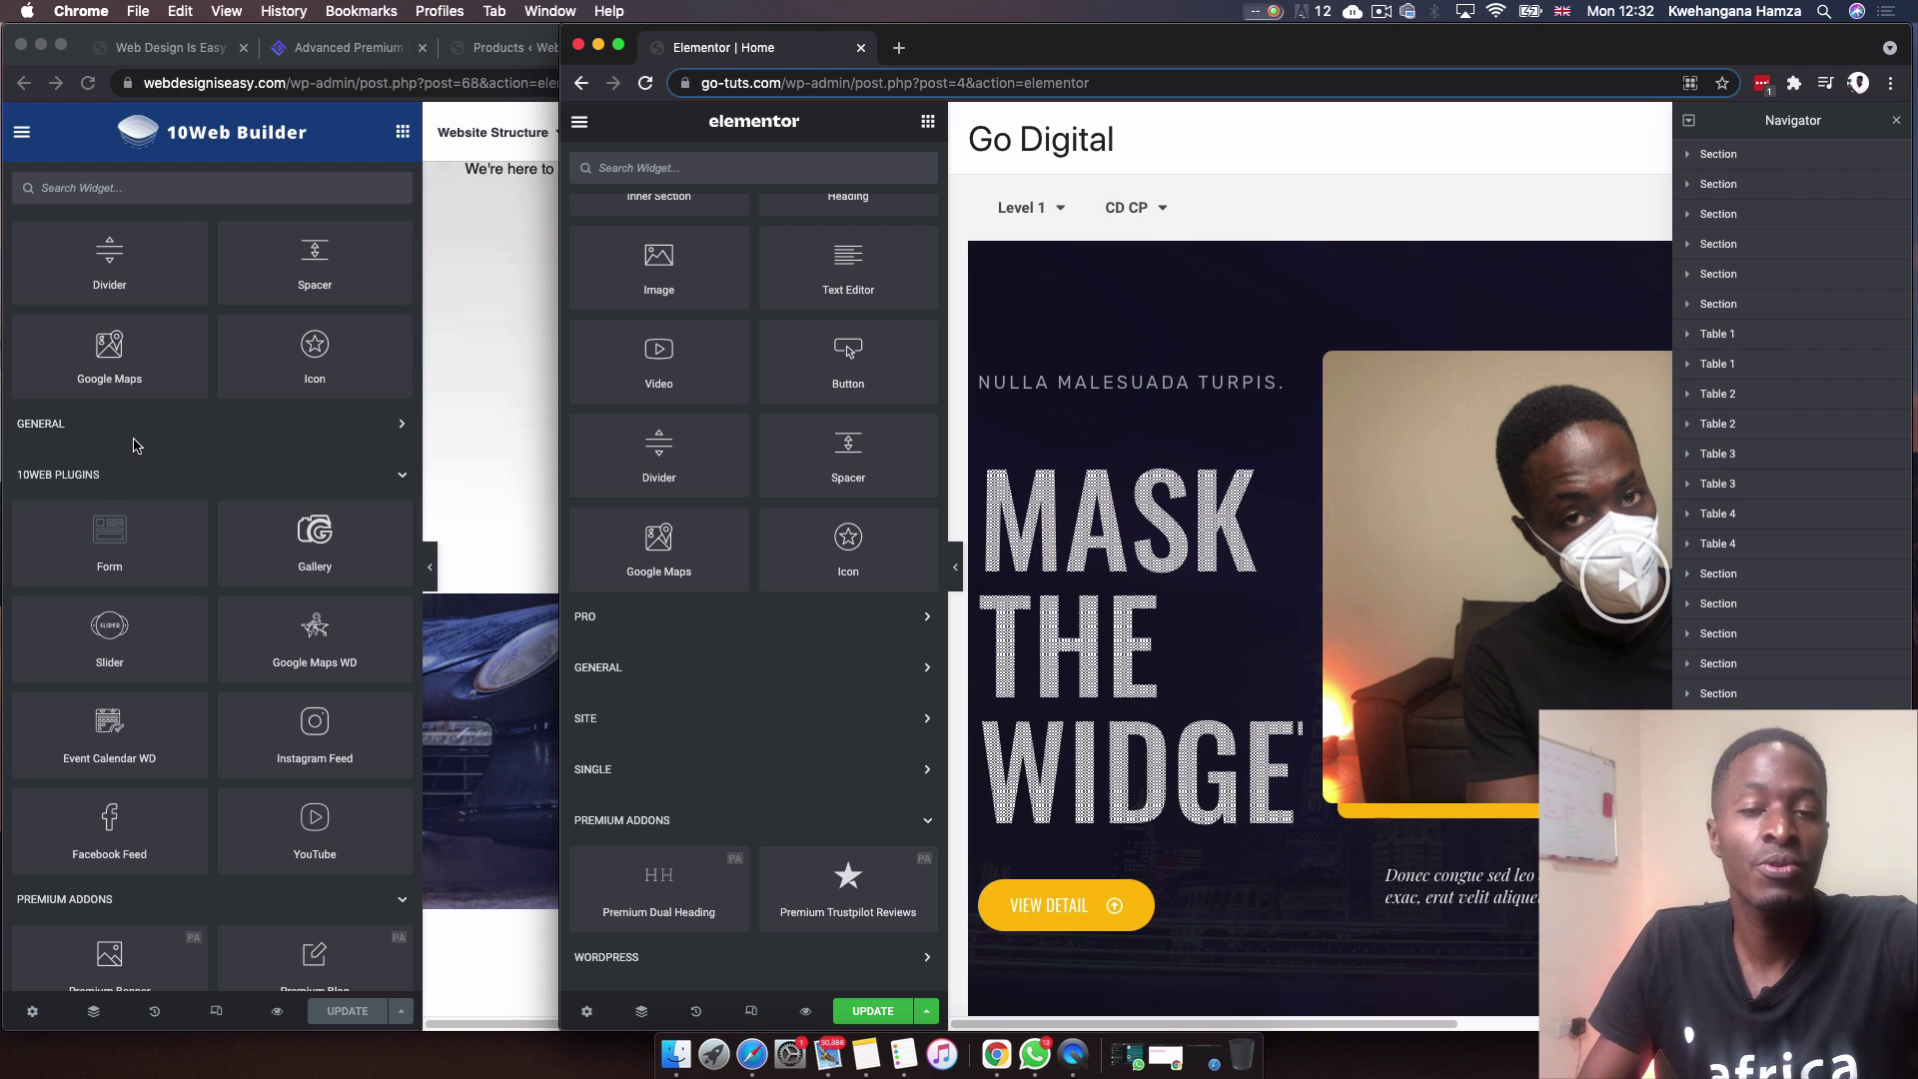
scroll(135, 452, "down", 2)
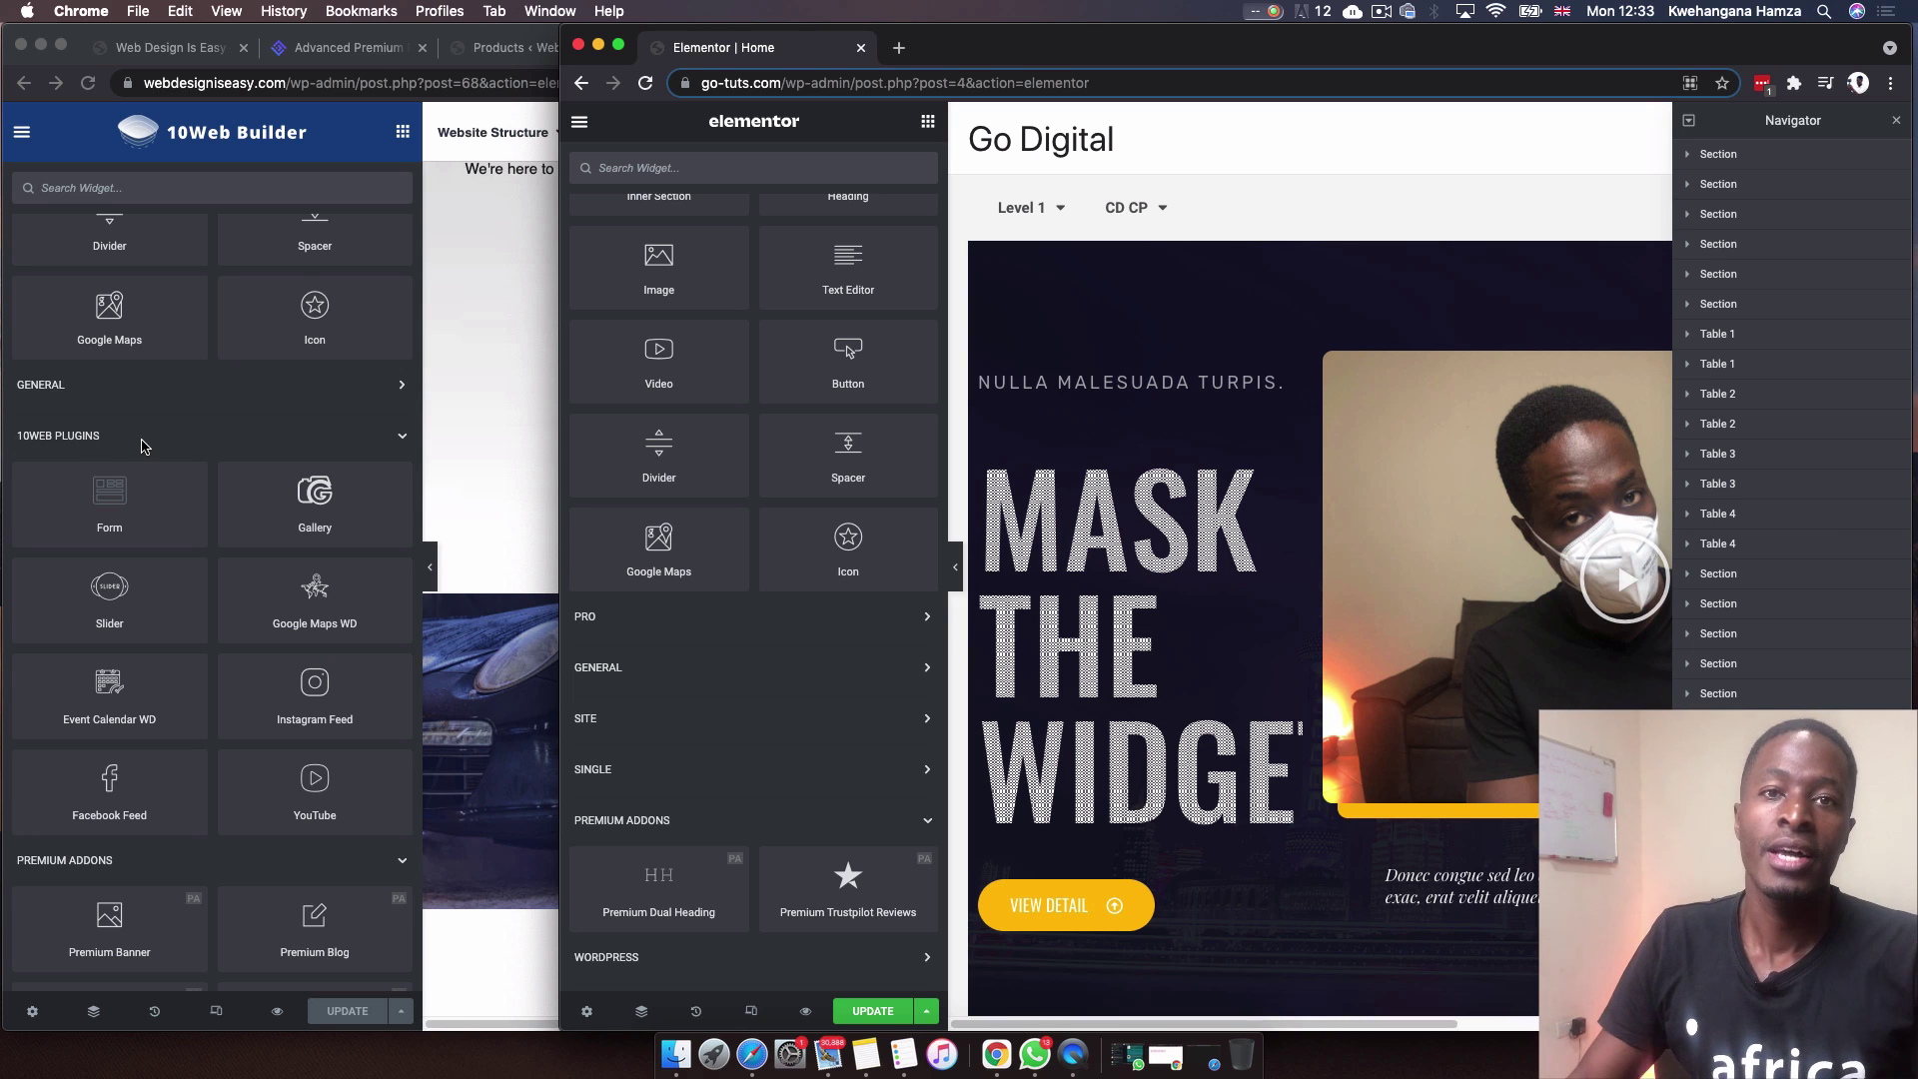
scroll(146, 439, "down", 2)
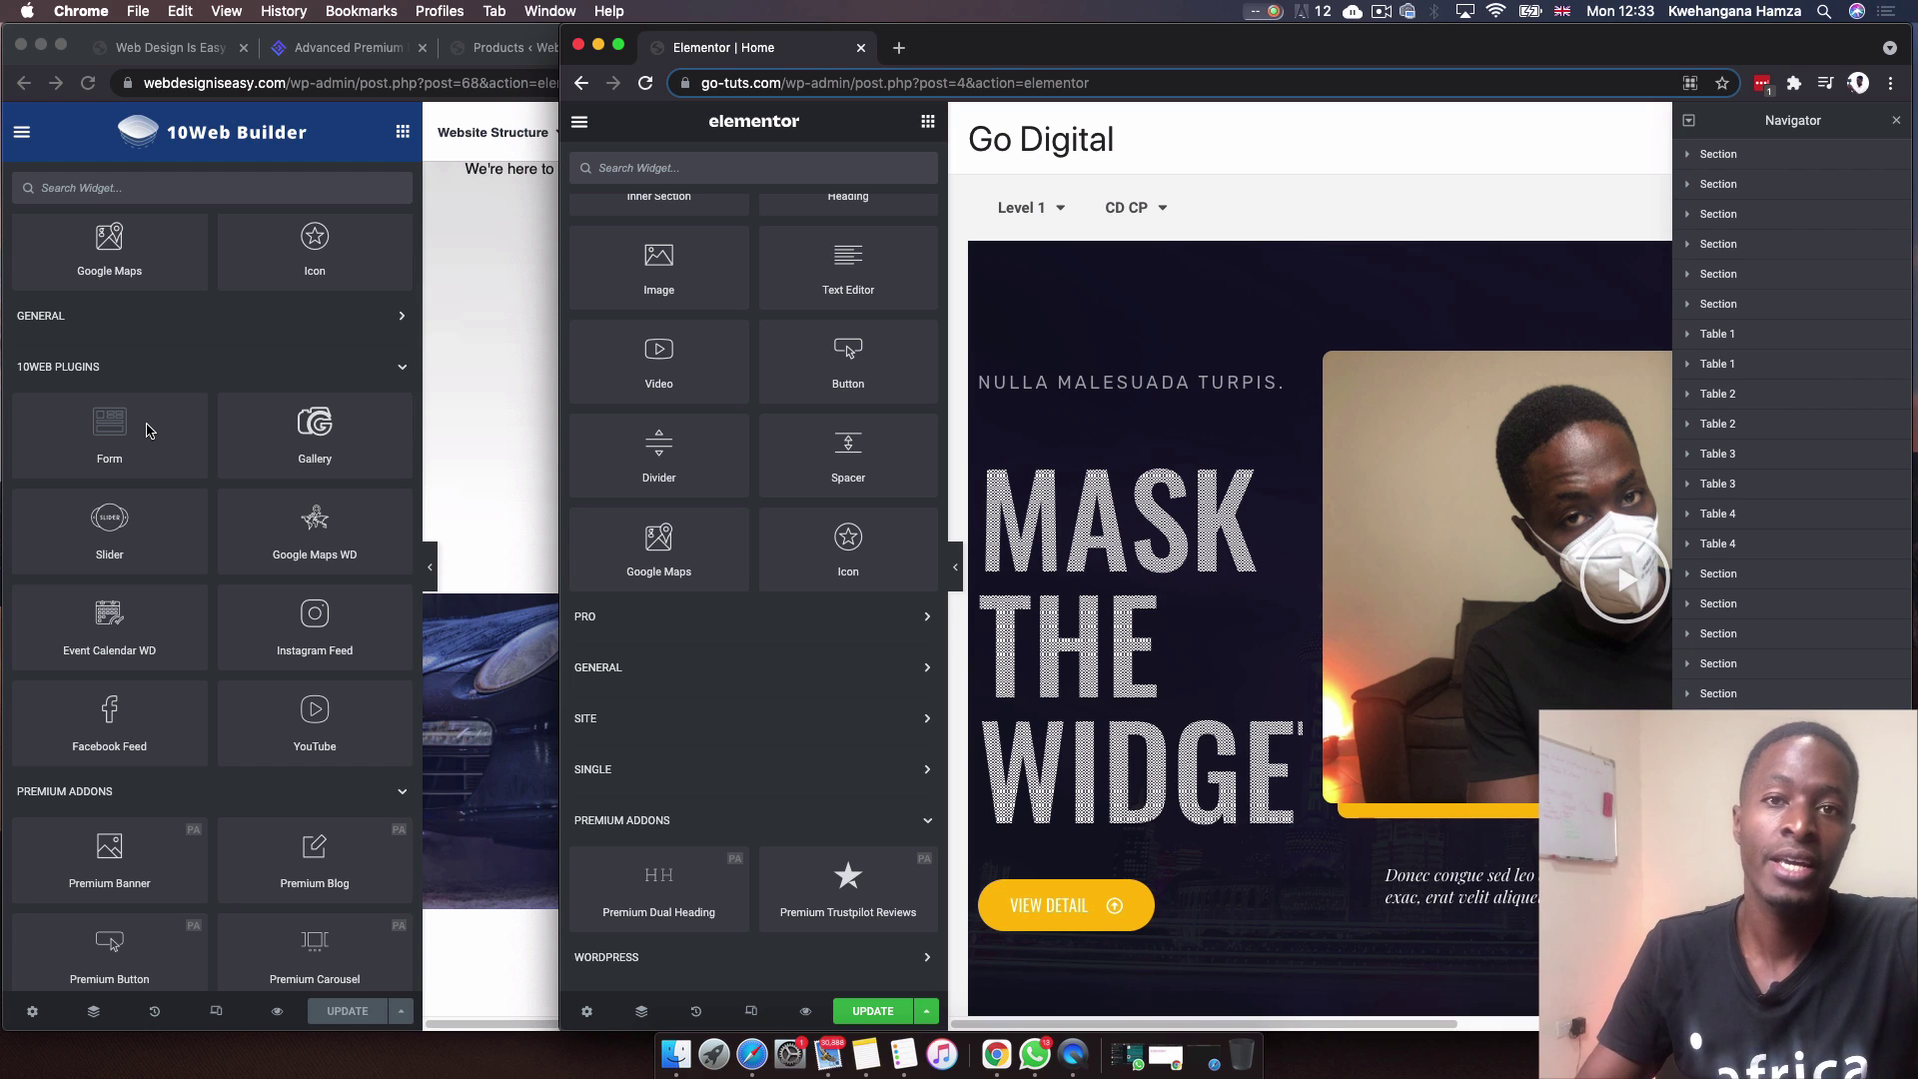
scroll(340, 479, "down", 4)
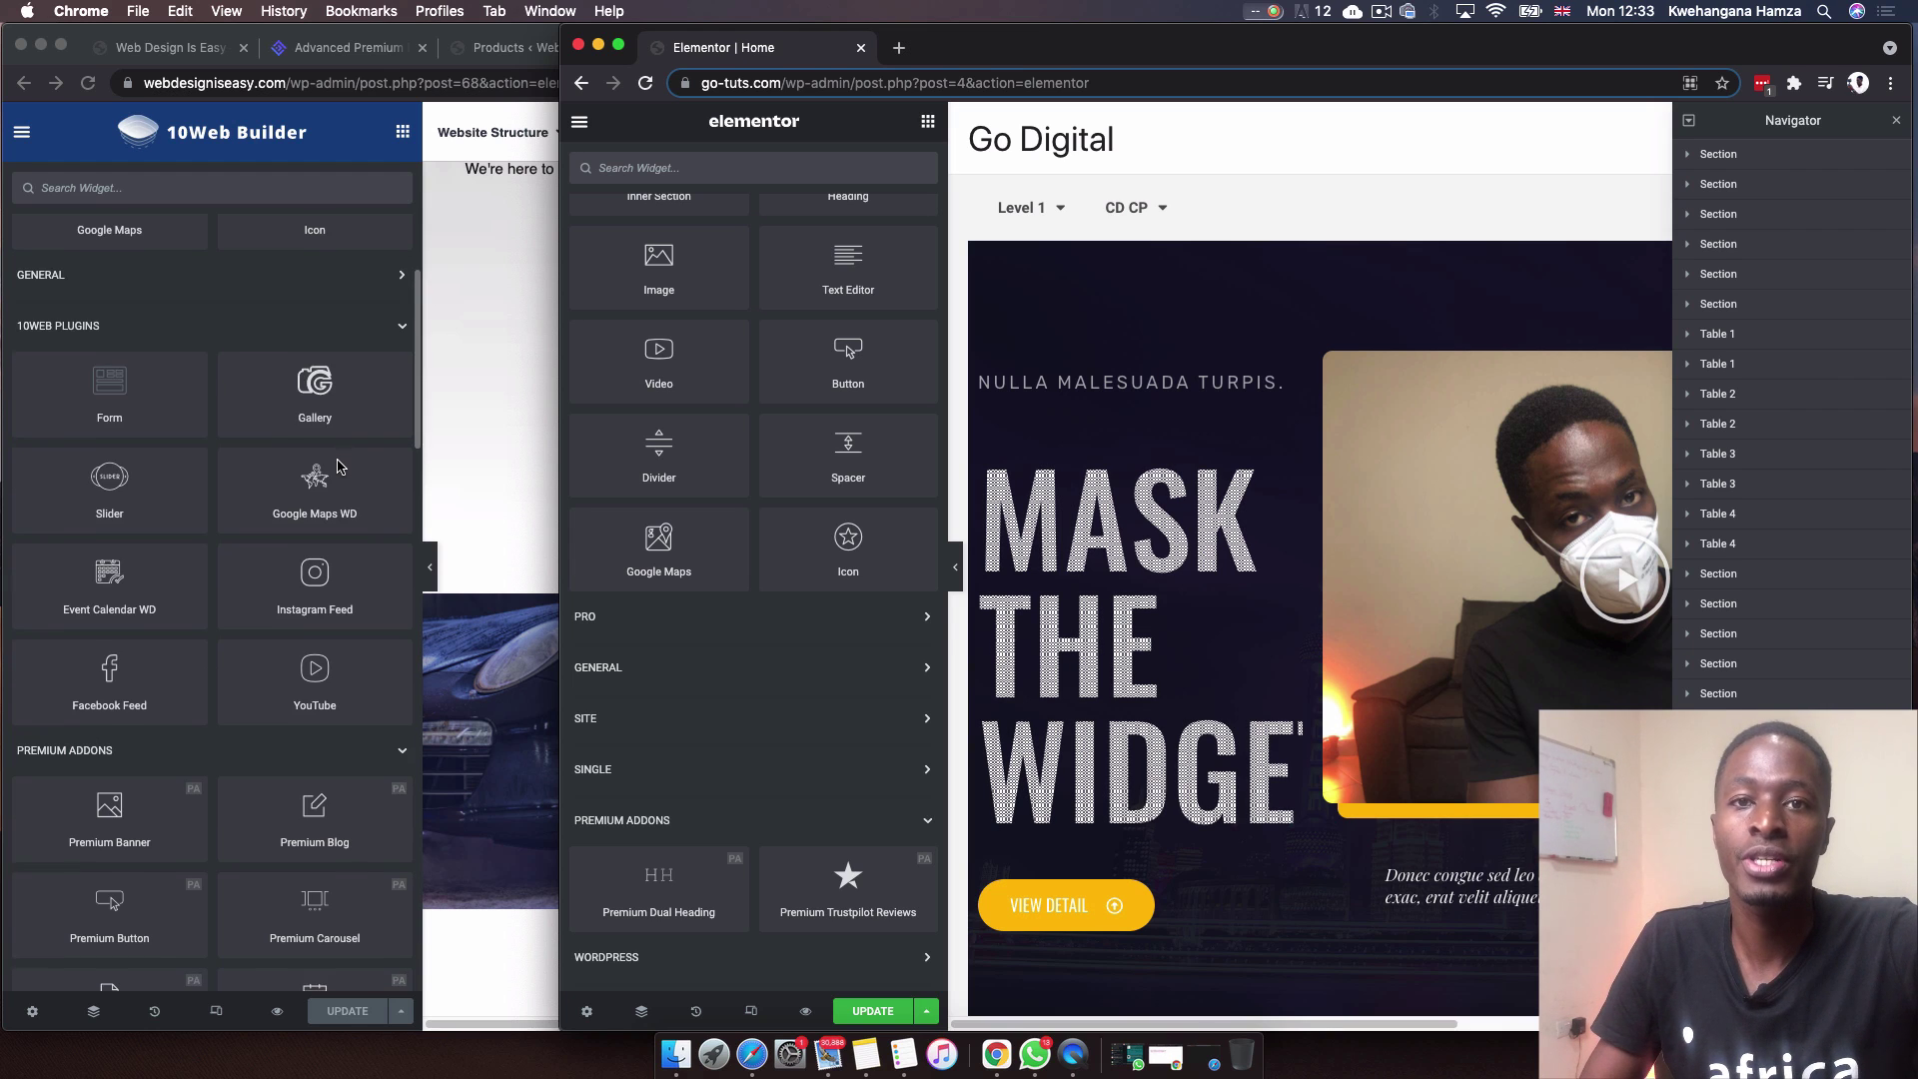
scroll(325, 503, "down", 2)
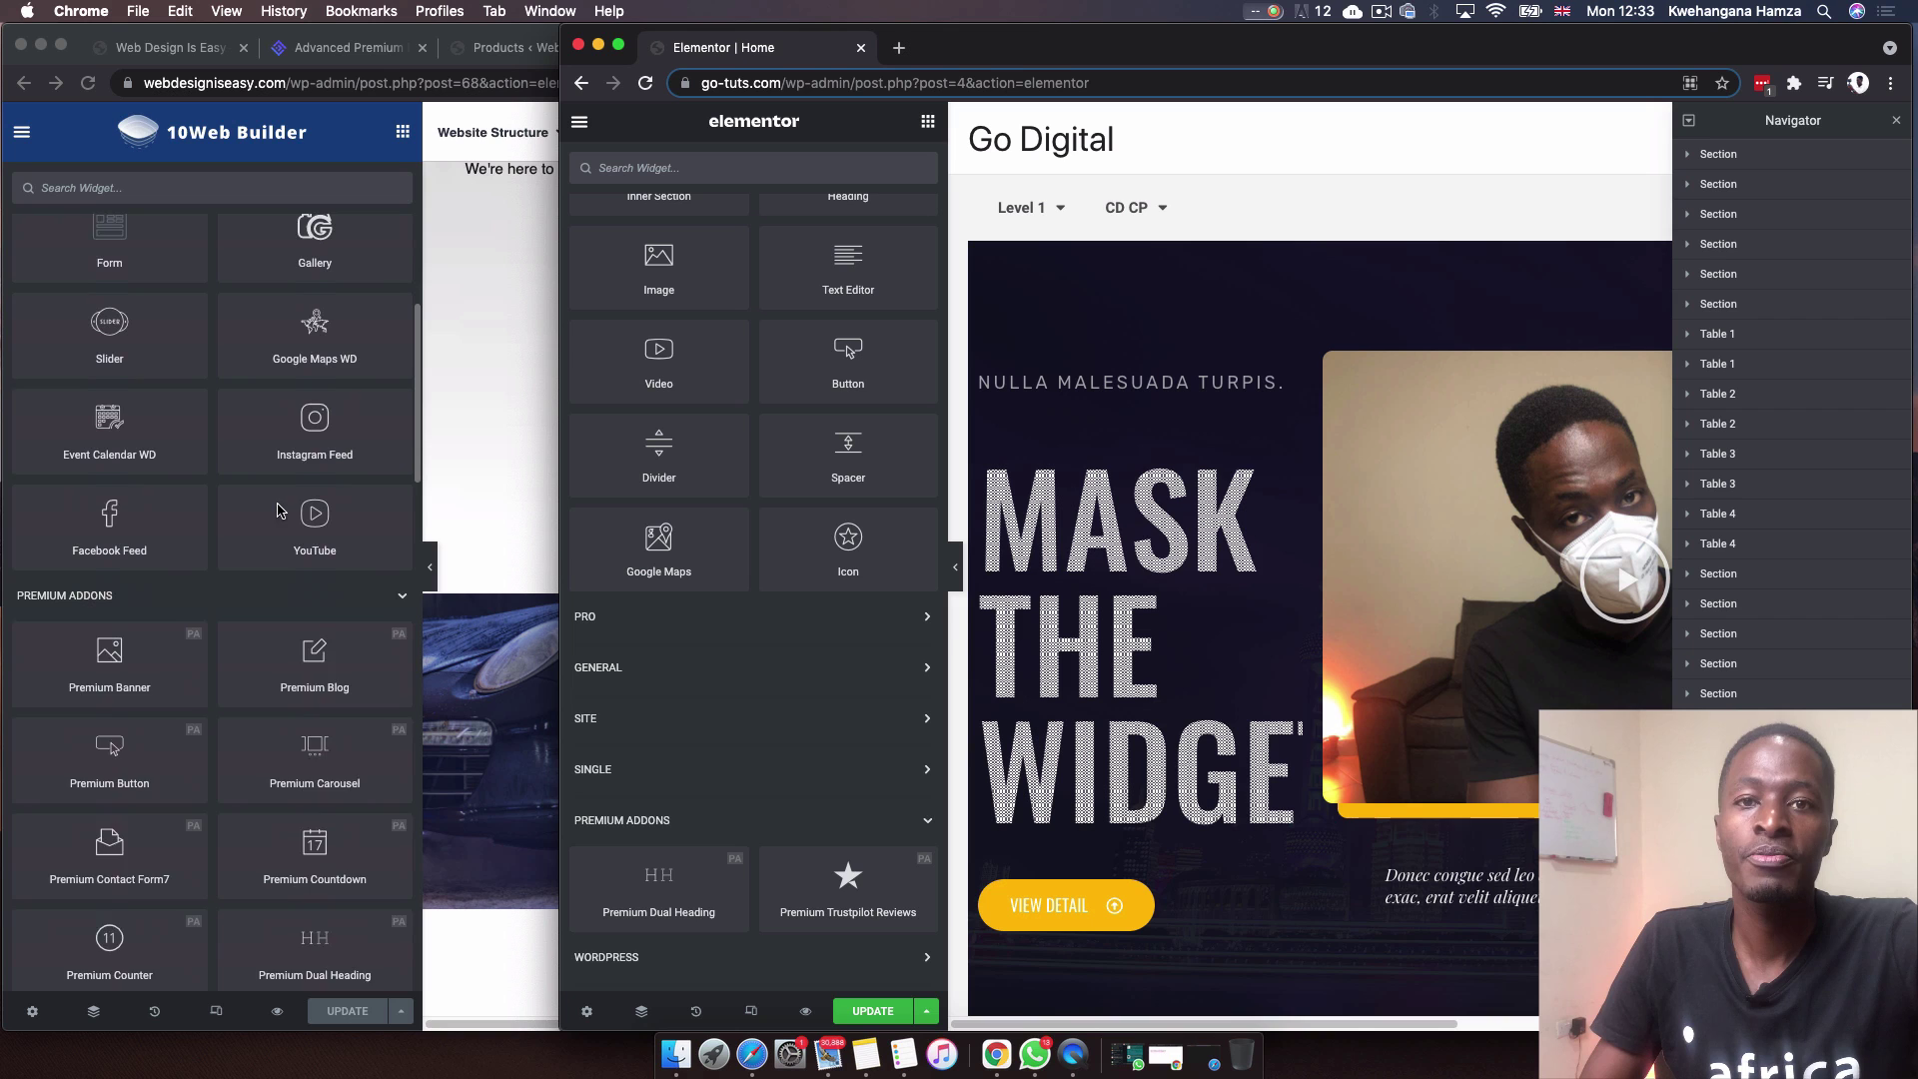
scroll(295, 430, "down", 5)
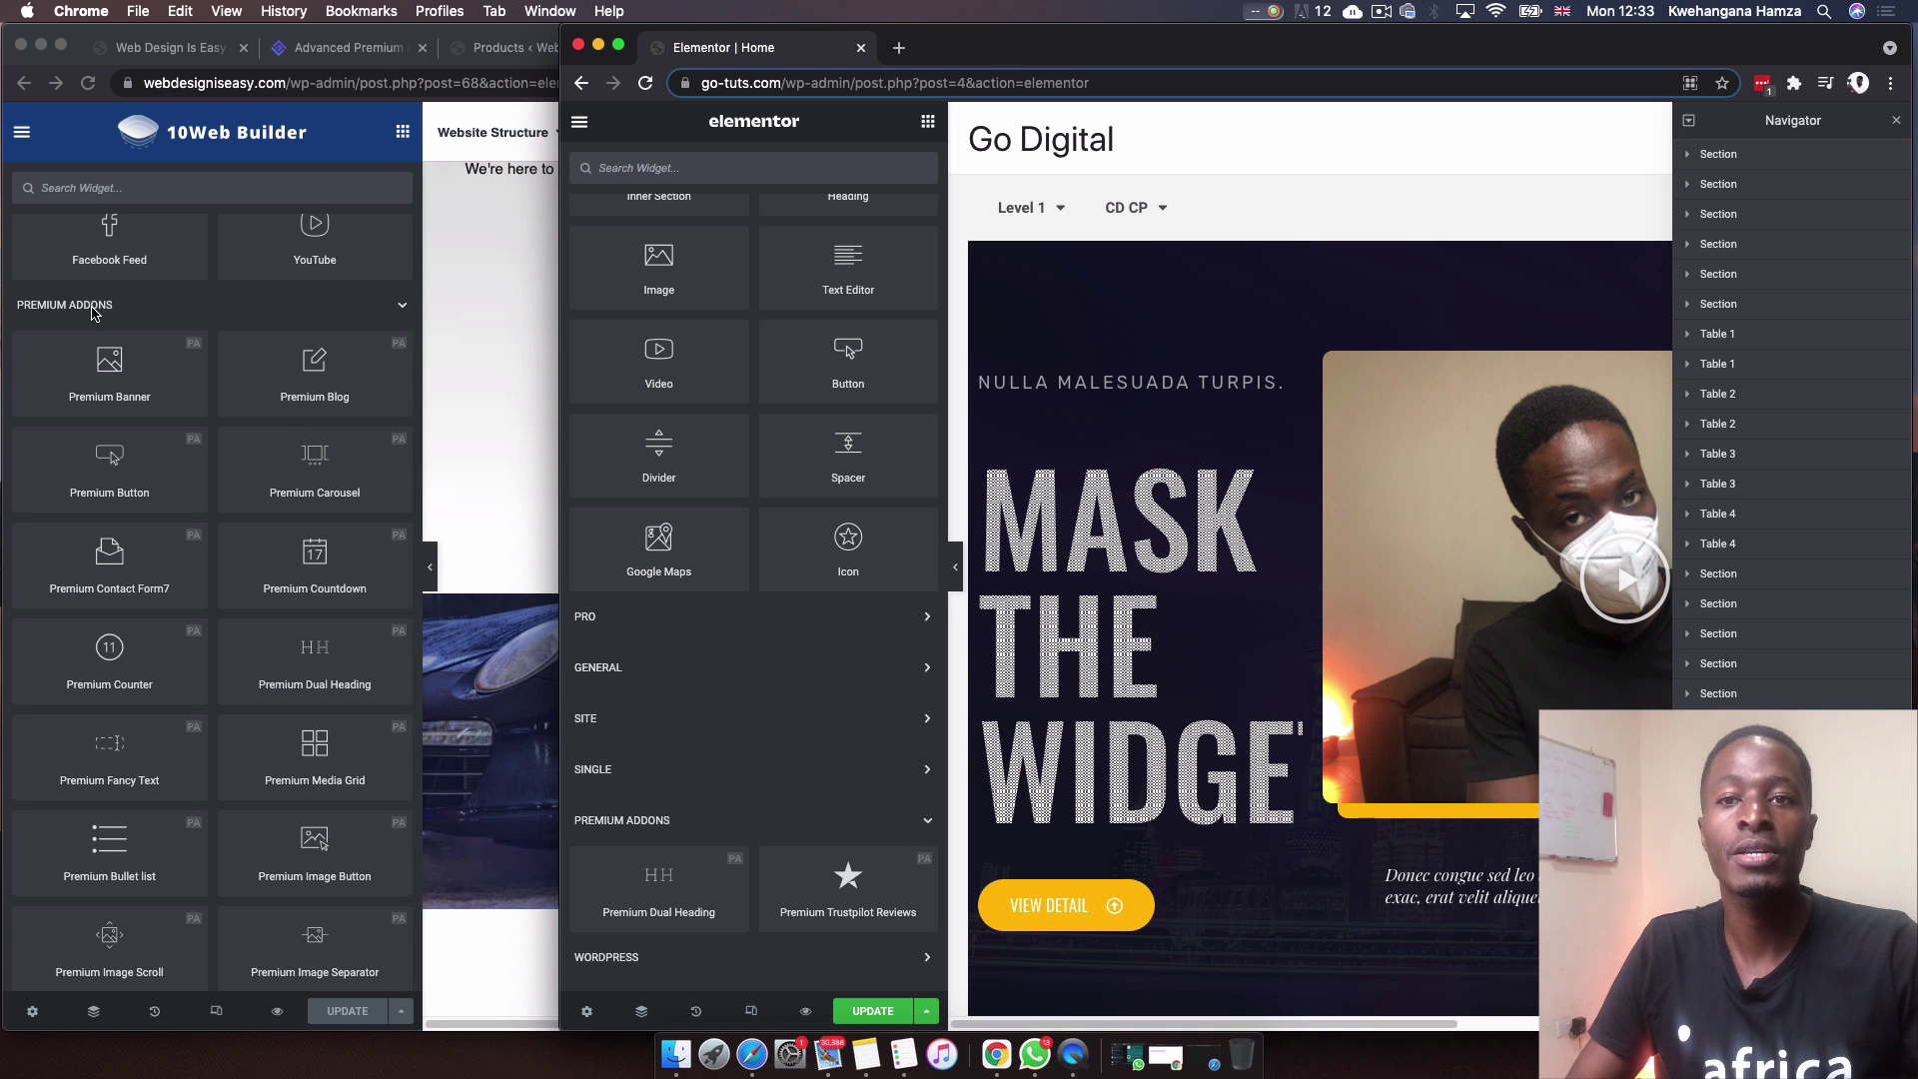
scroll(190, 565, "down", 2)
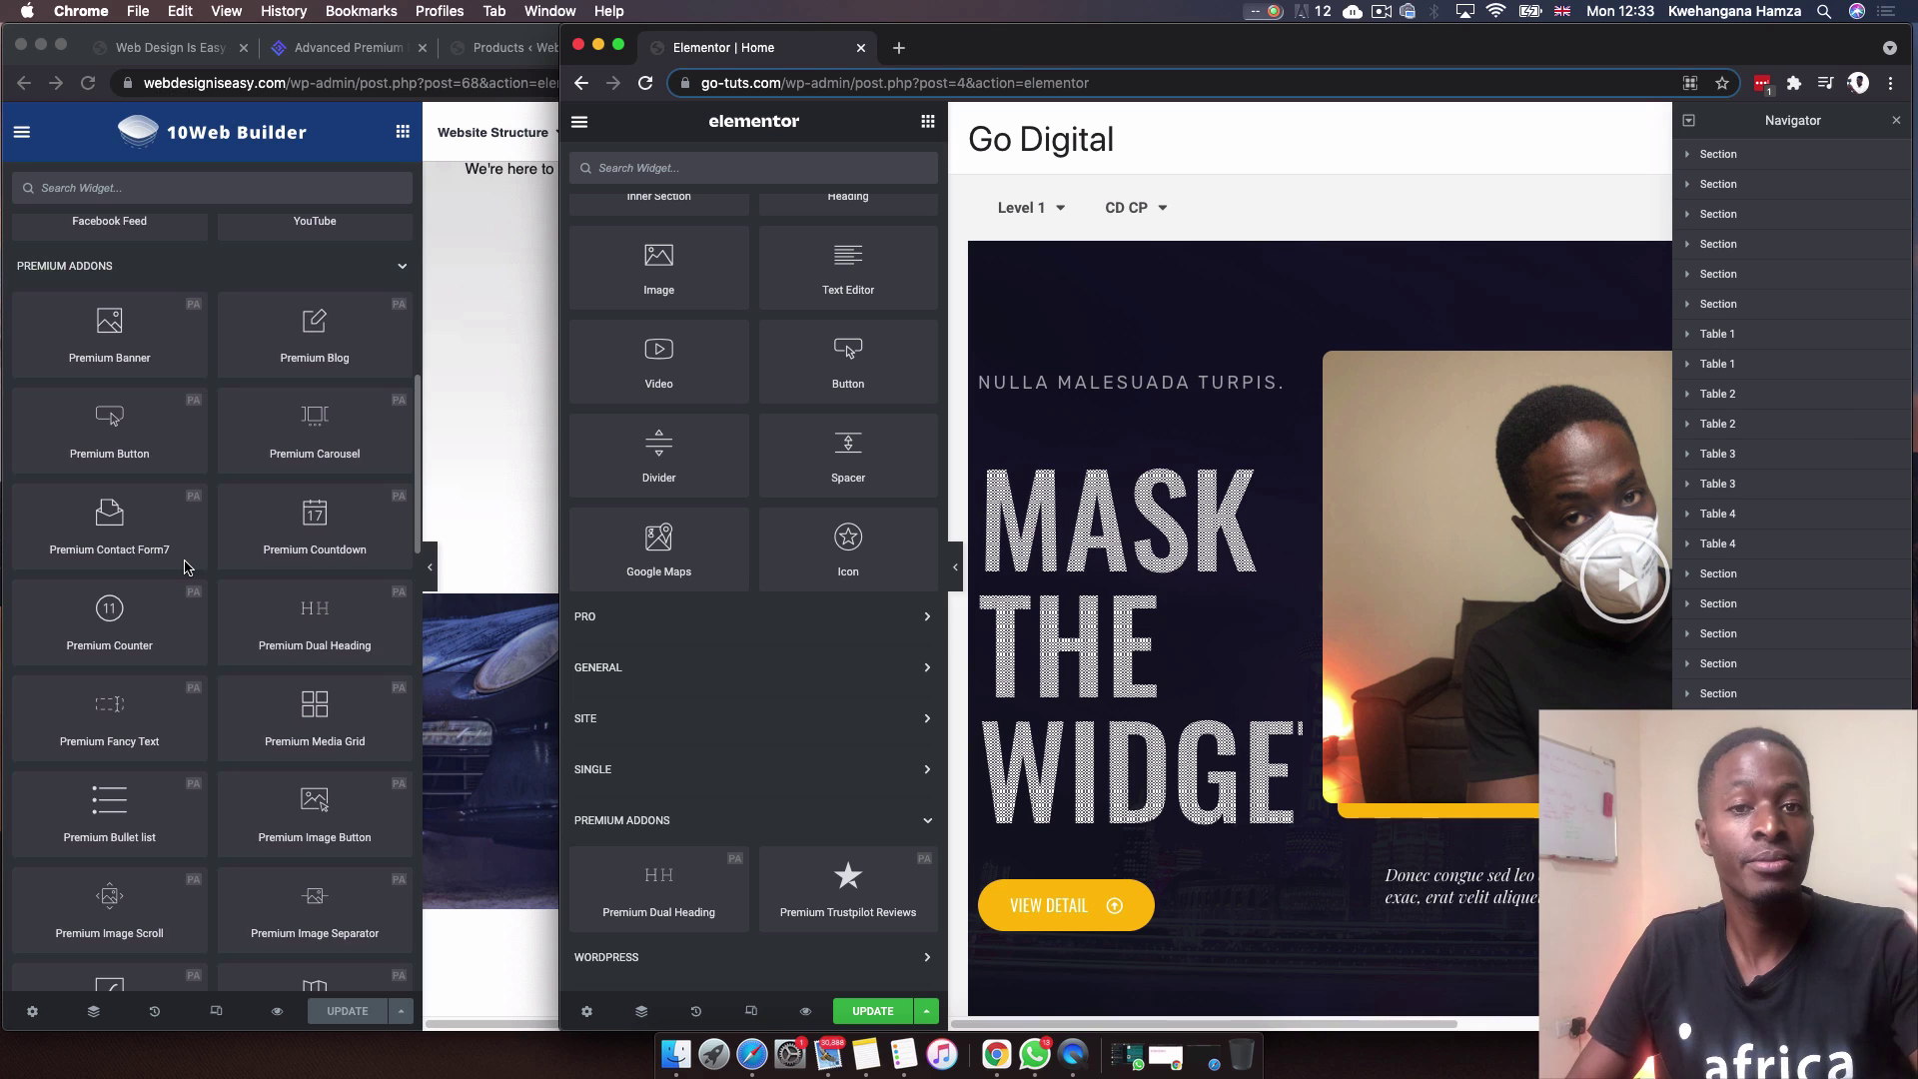
scroll(195, 559, "down", 1)
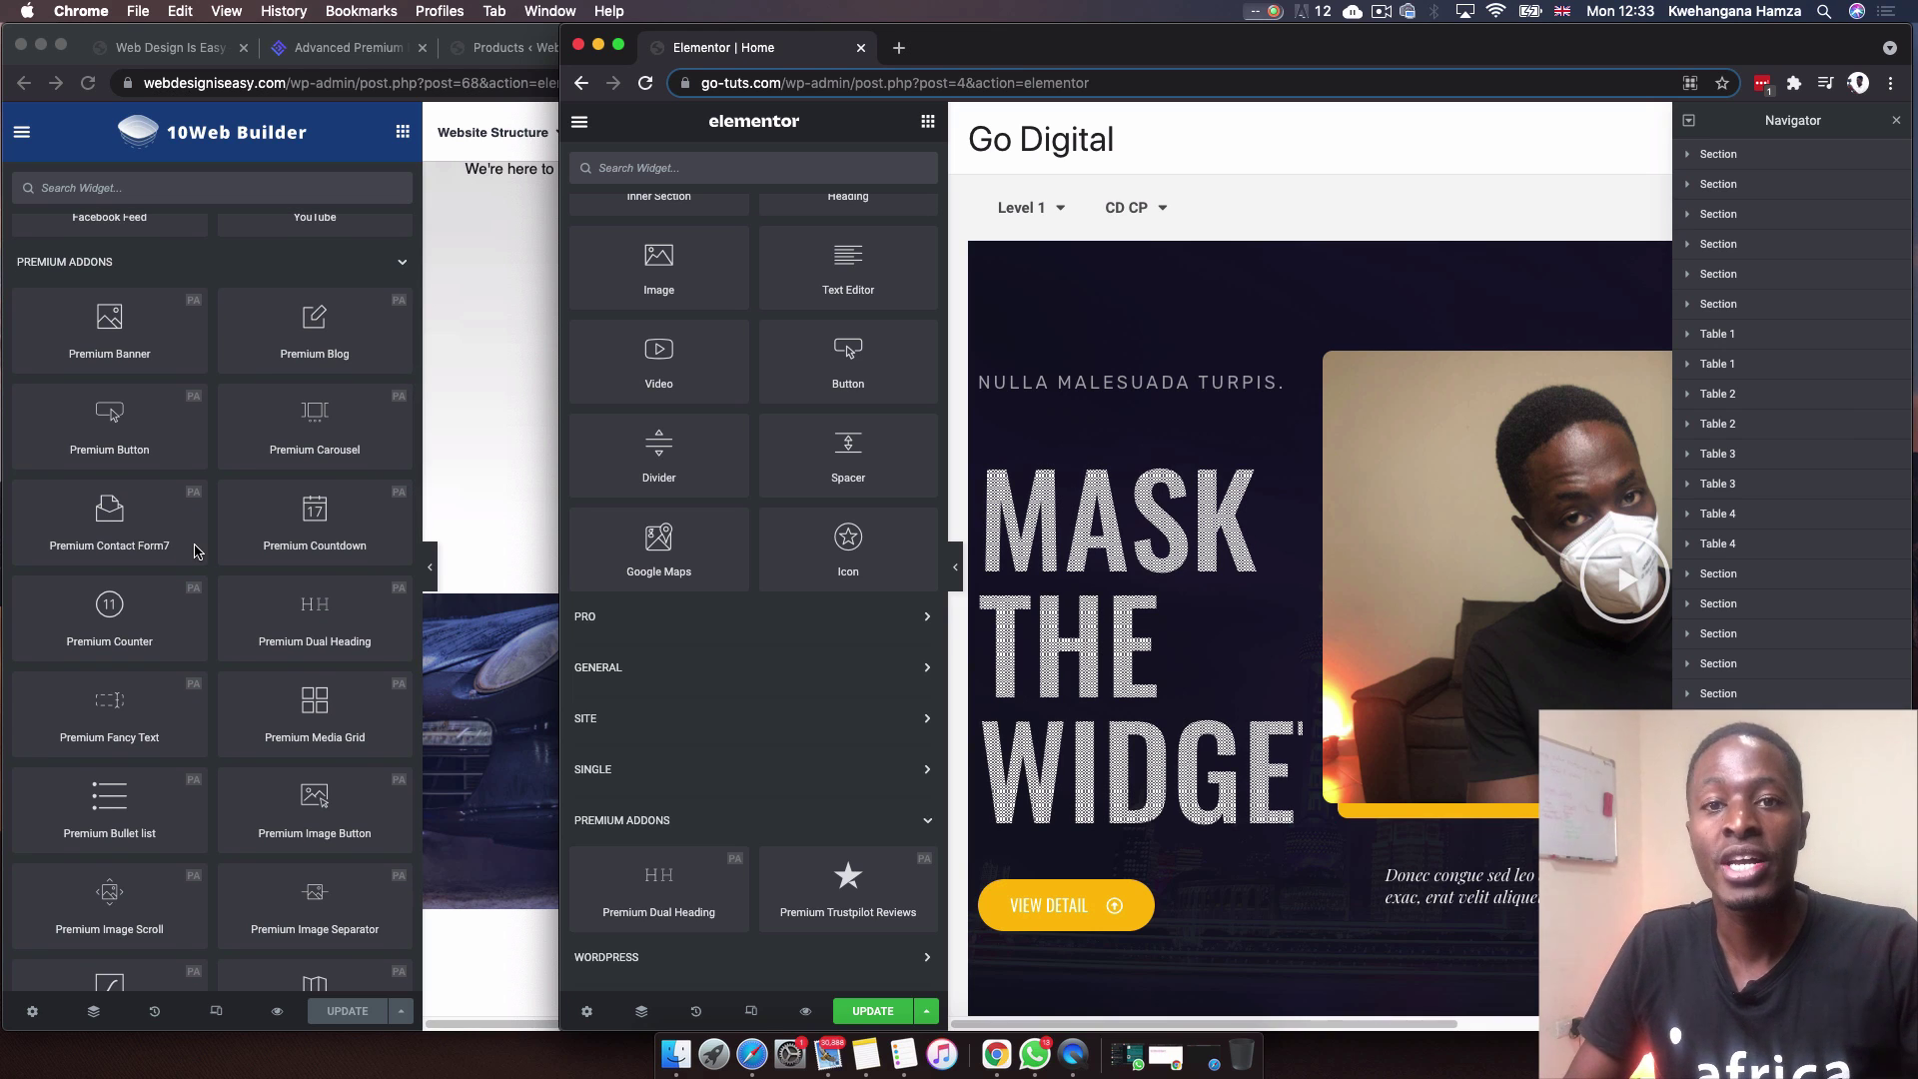
scroll(200, 549, "down", 10)
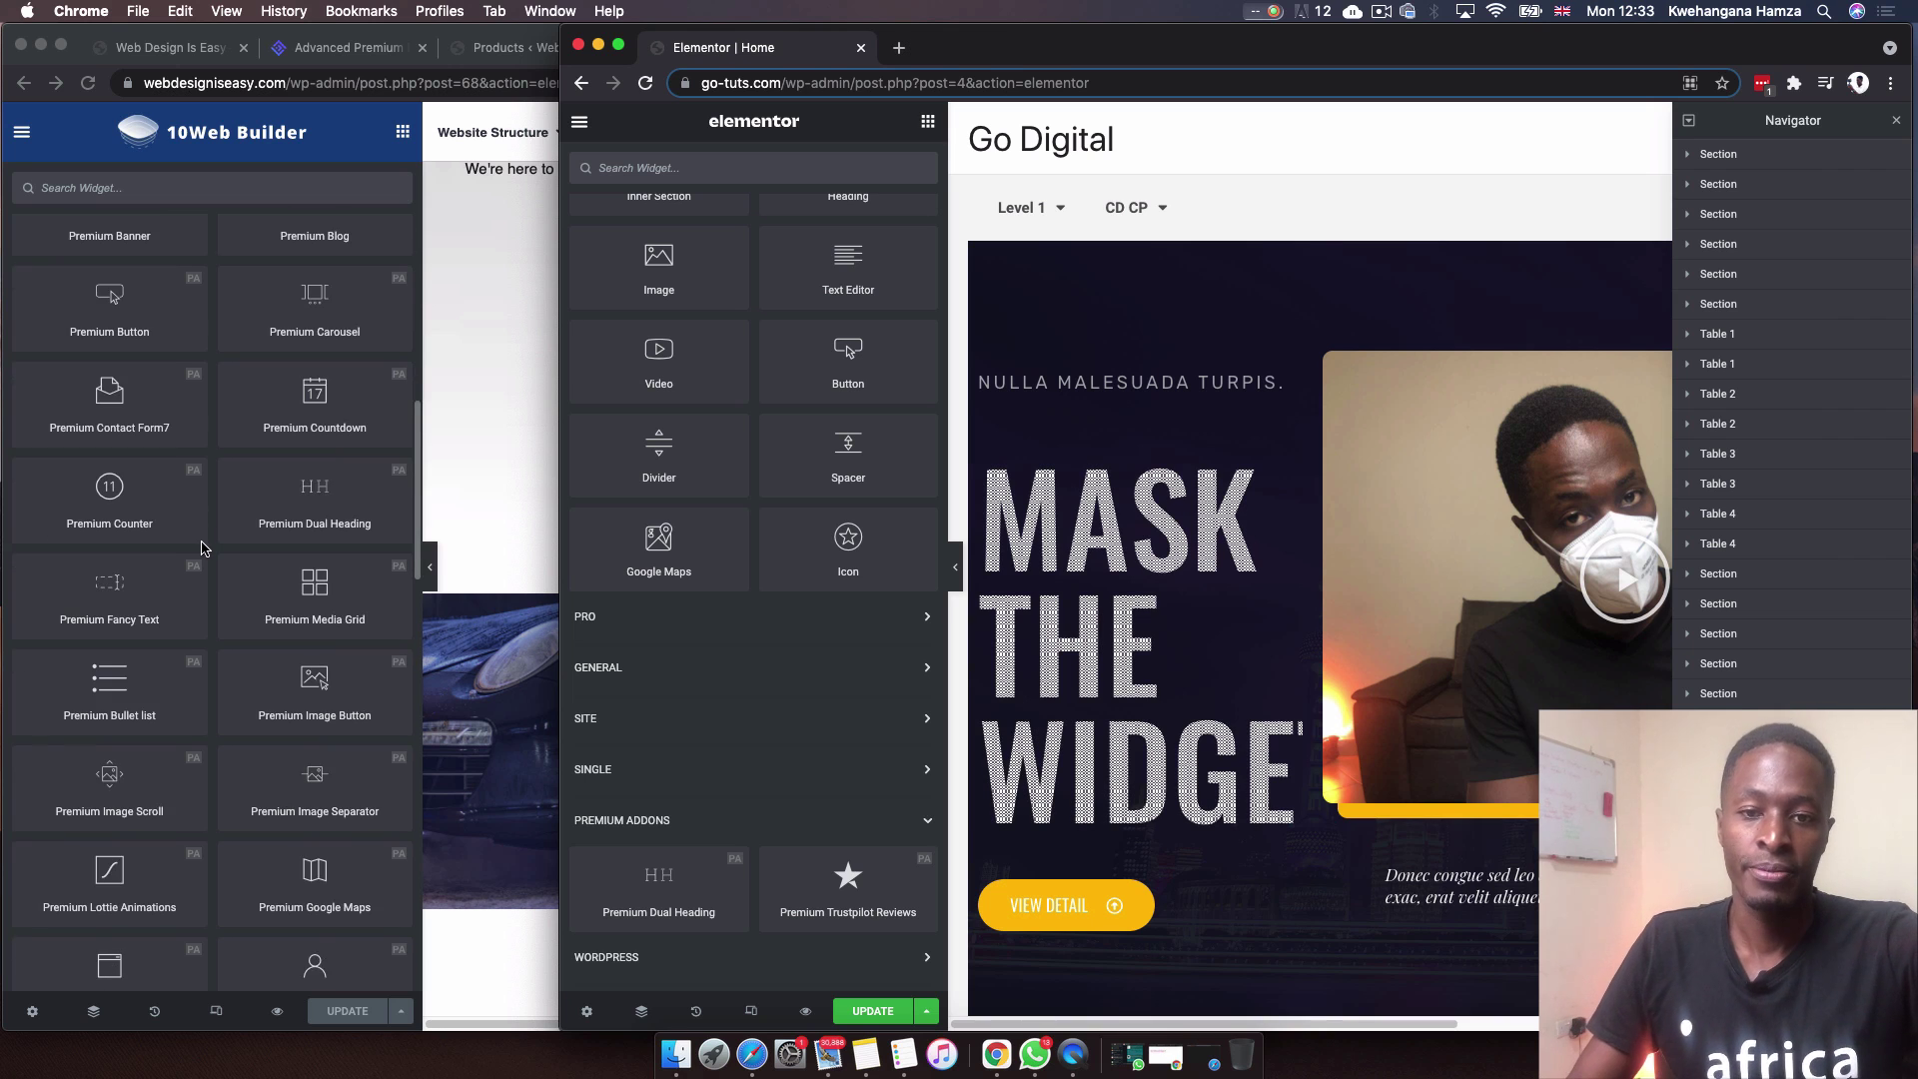
scroll(203, 548, "down", 4)
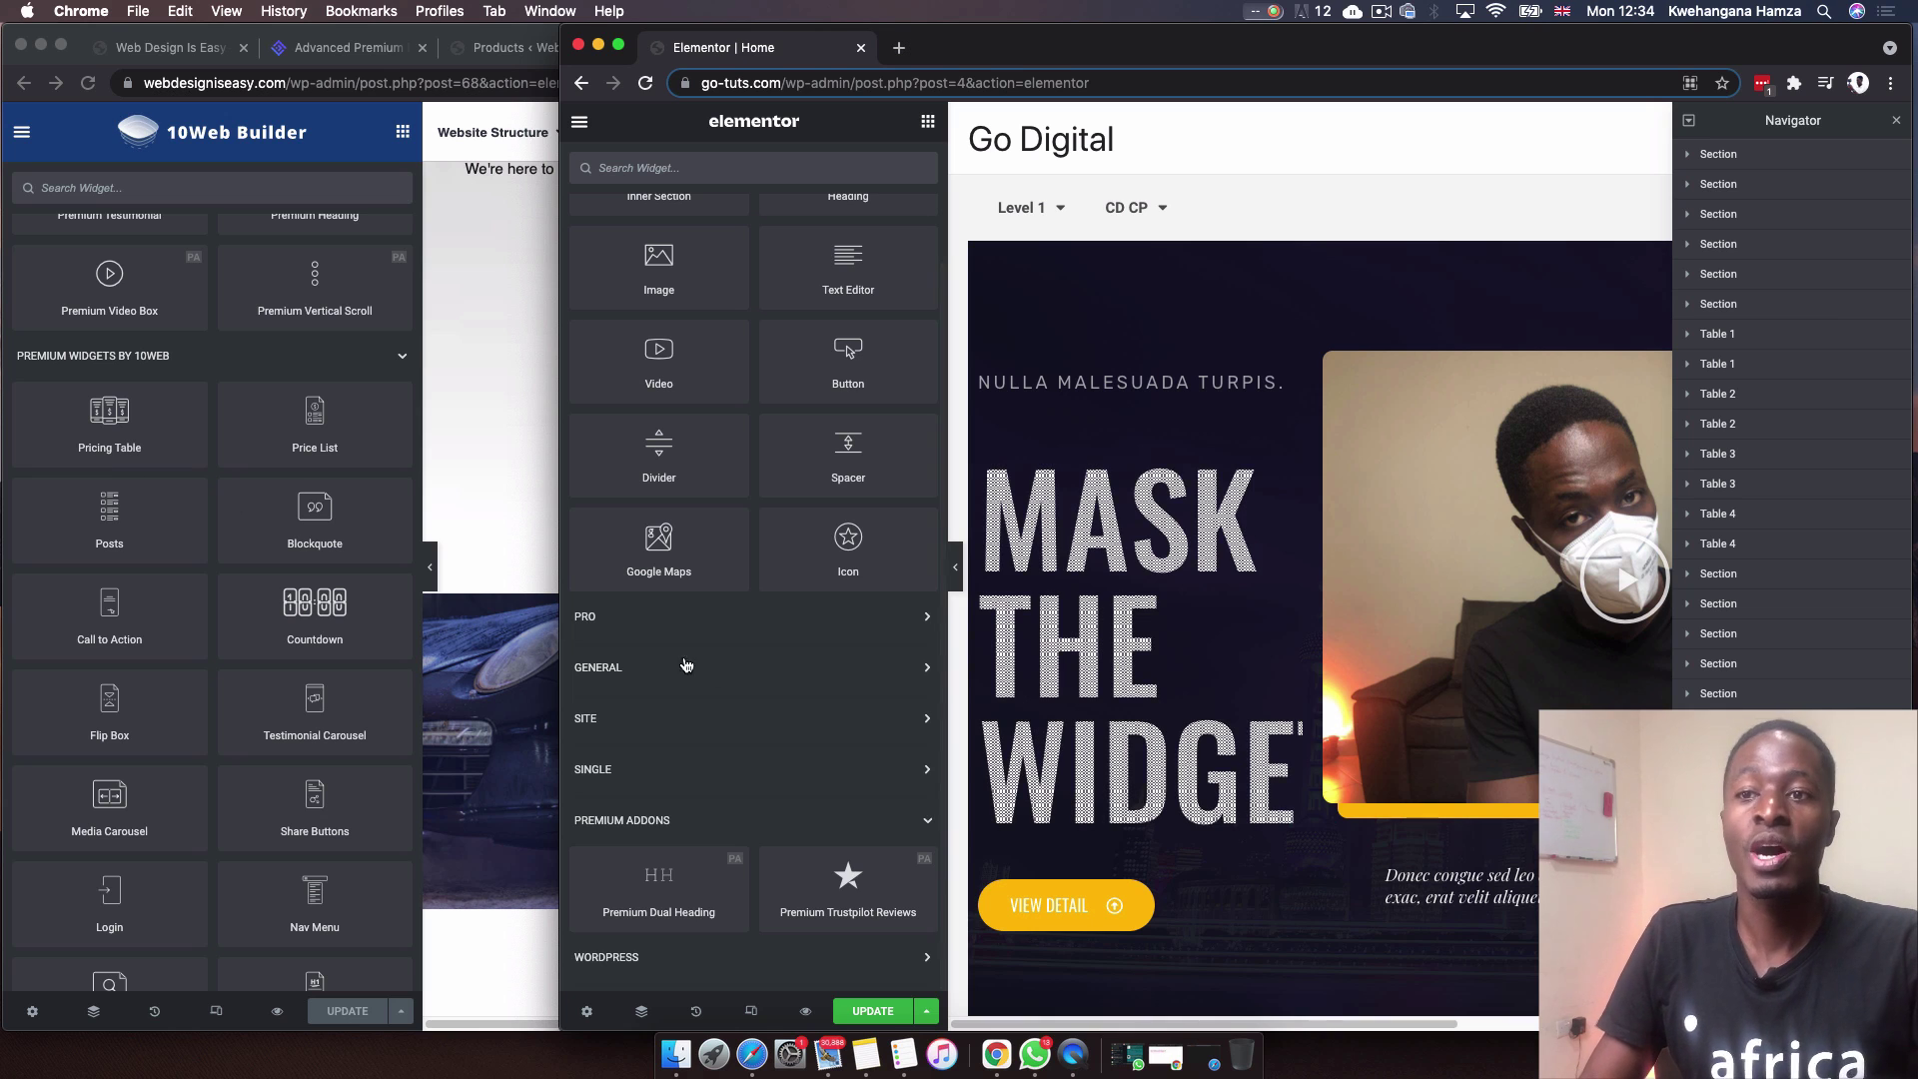
Expand Elementor's Pro widget group and compare it with the Premium Widgets by 10Web
left_click(786, 625)
scroll(785, 628, "down", 5)
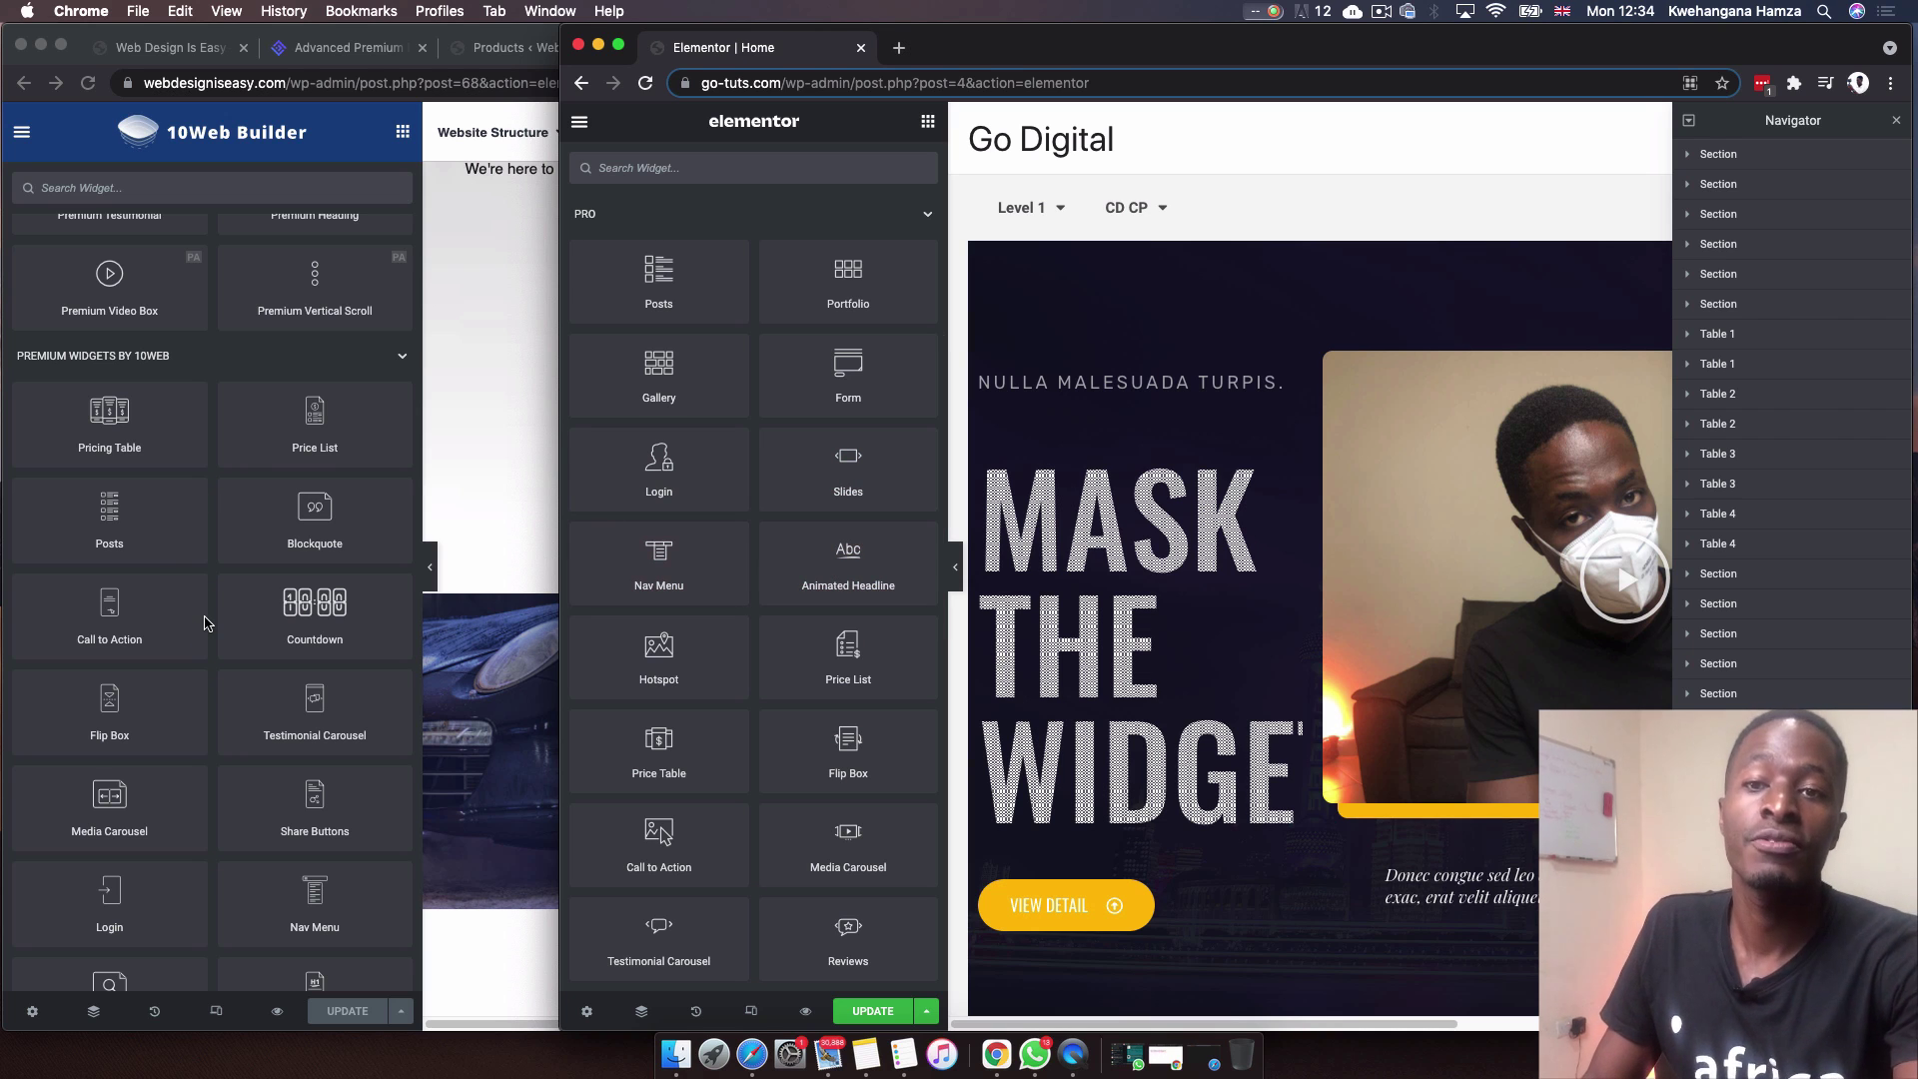
scroll(205, 624, "down", 1)
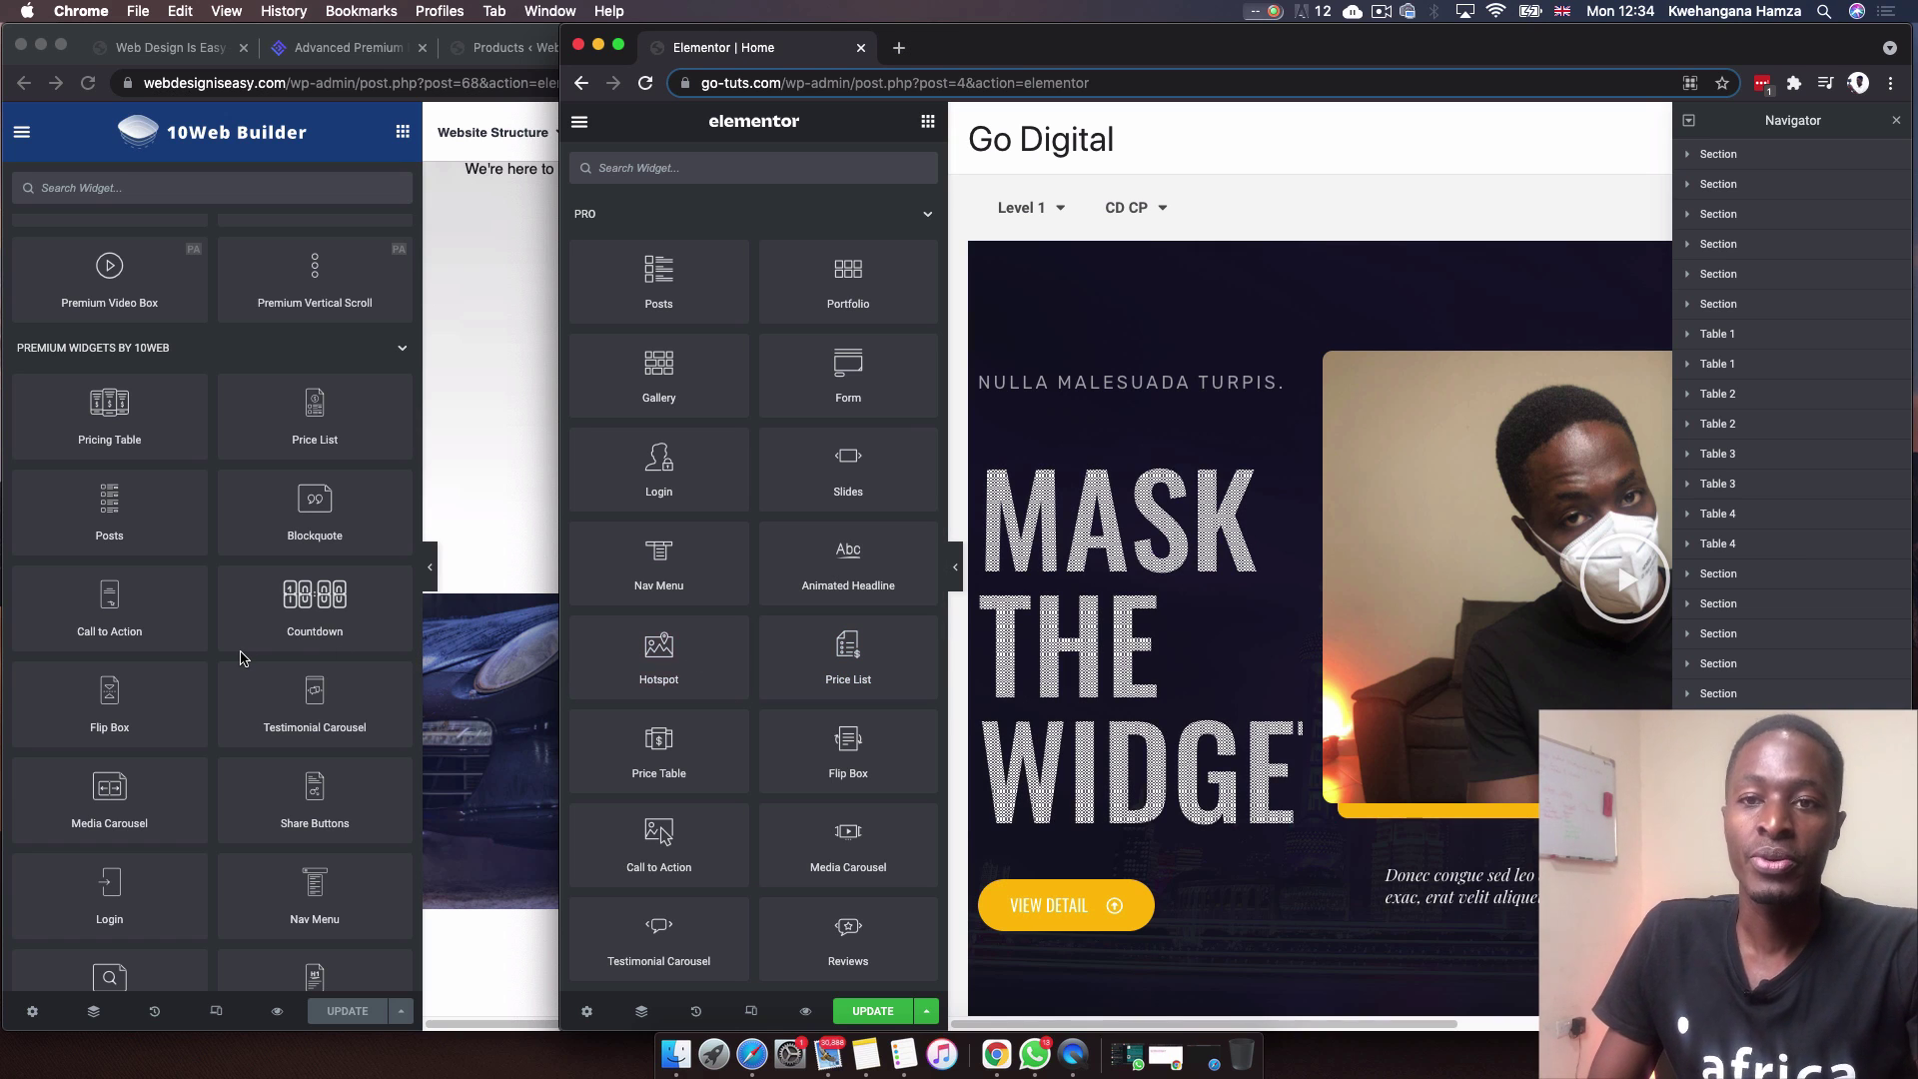
Compare the remaining Elementor Pro widgets with the rest of the Premium Widgets by 10Web, continuing to the WooCommerce Widgets by 10Web group
scroll(883, 726, "down", 1)
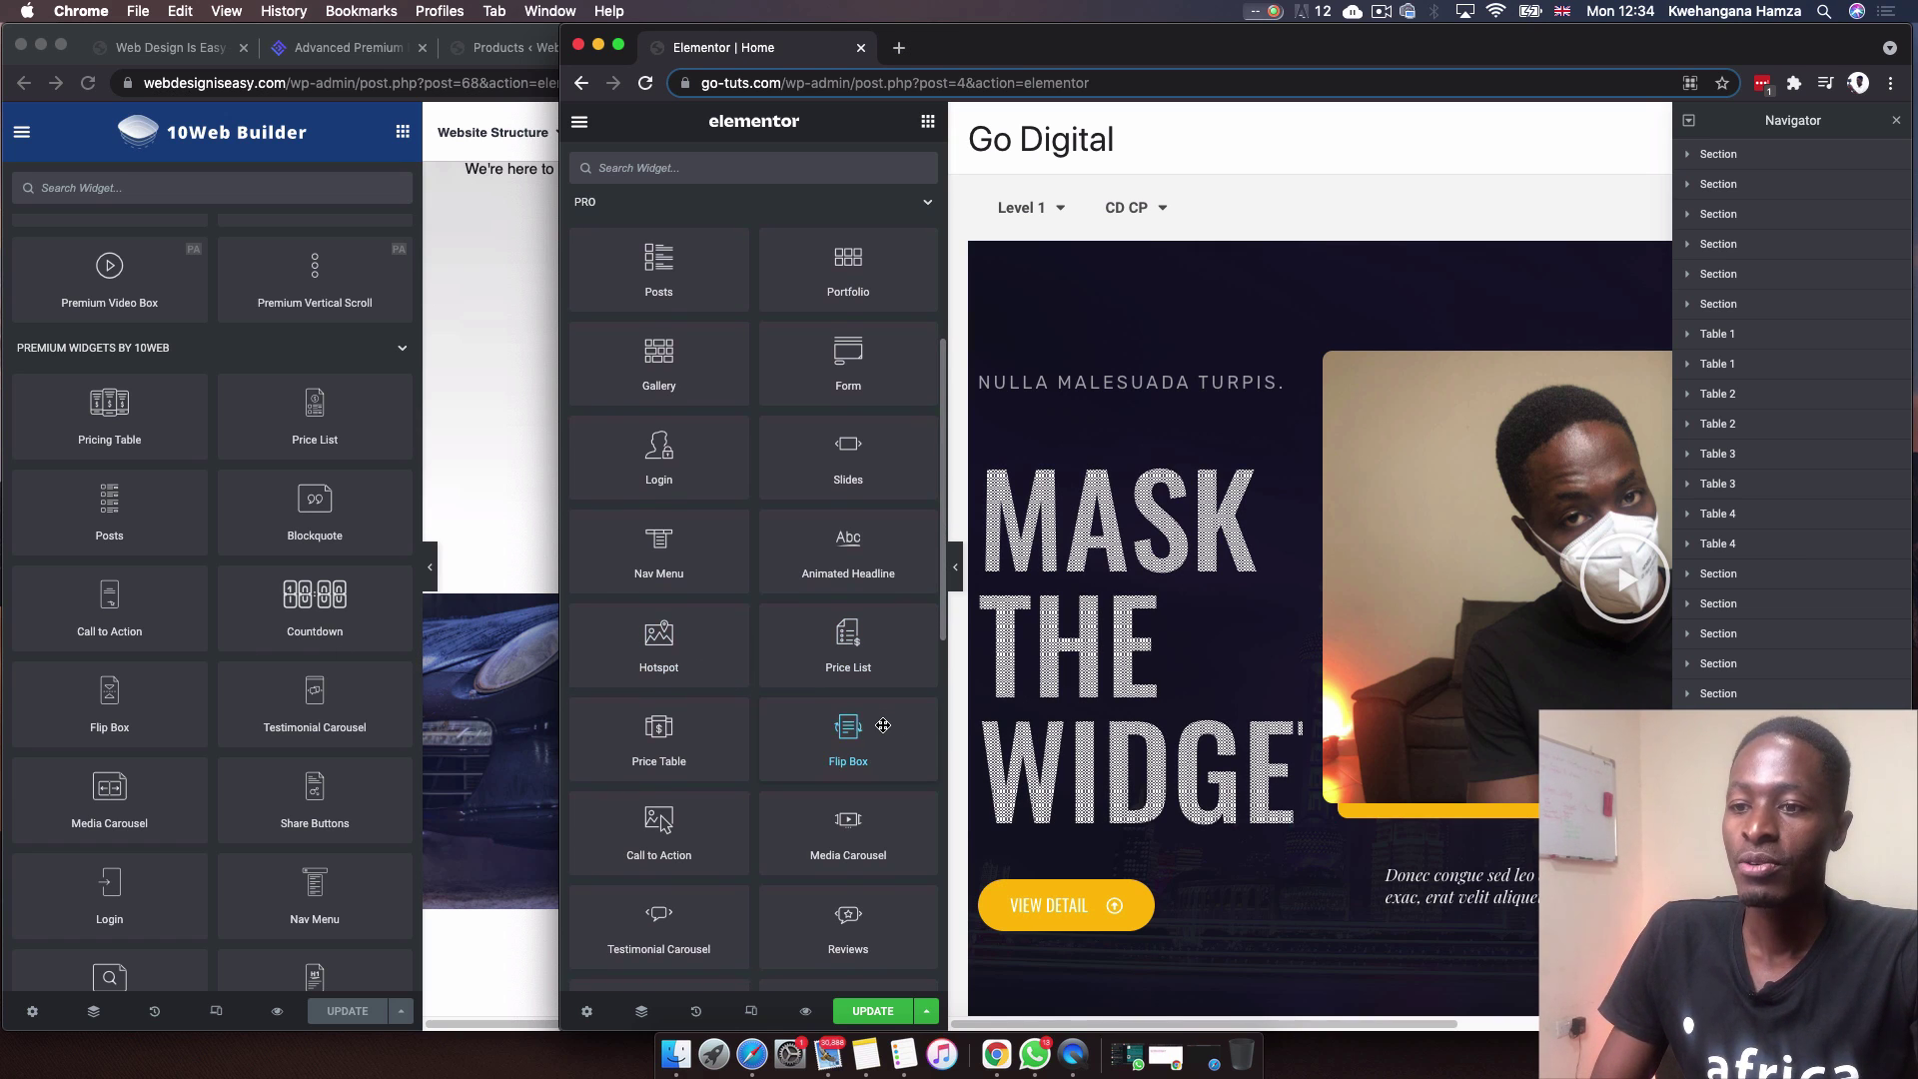
scroll(883, 726, "down", 3)
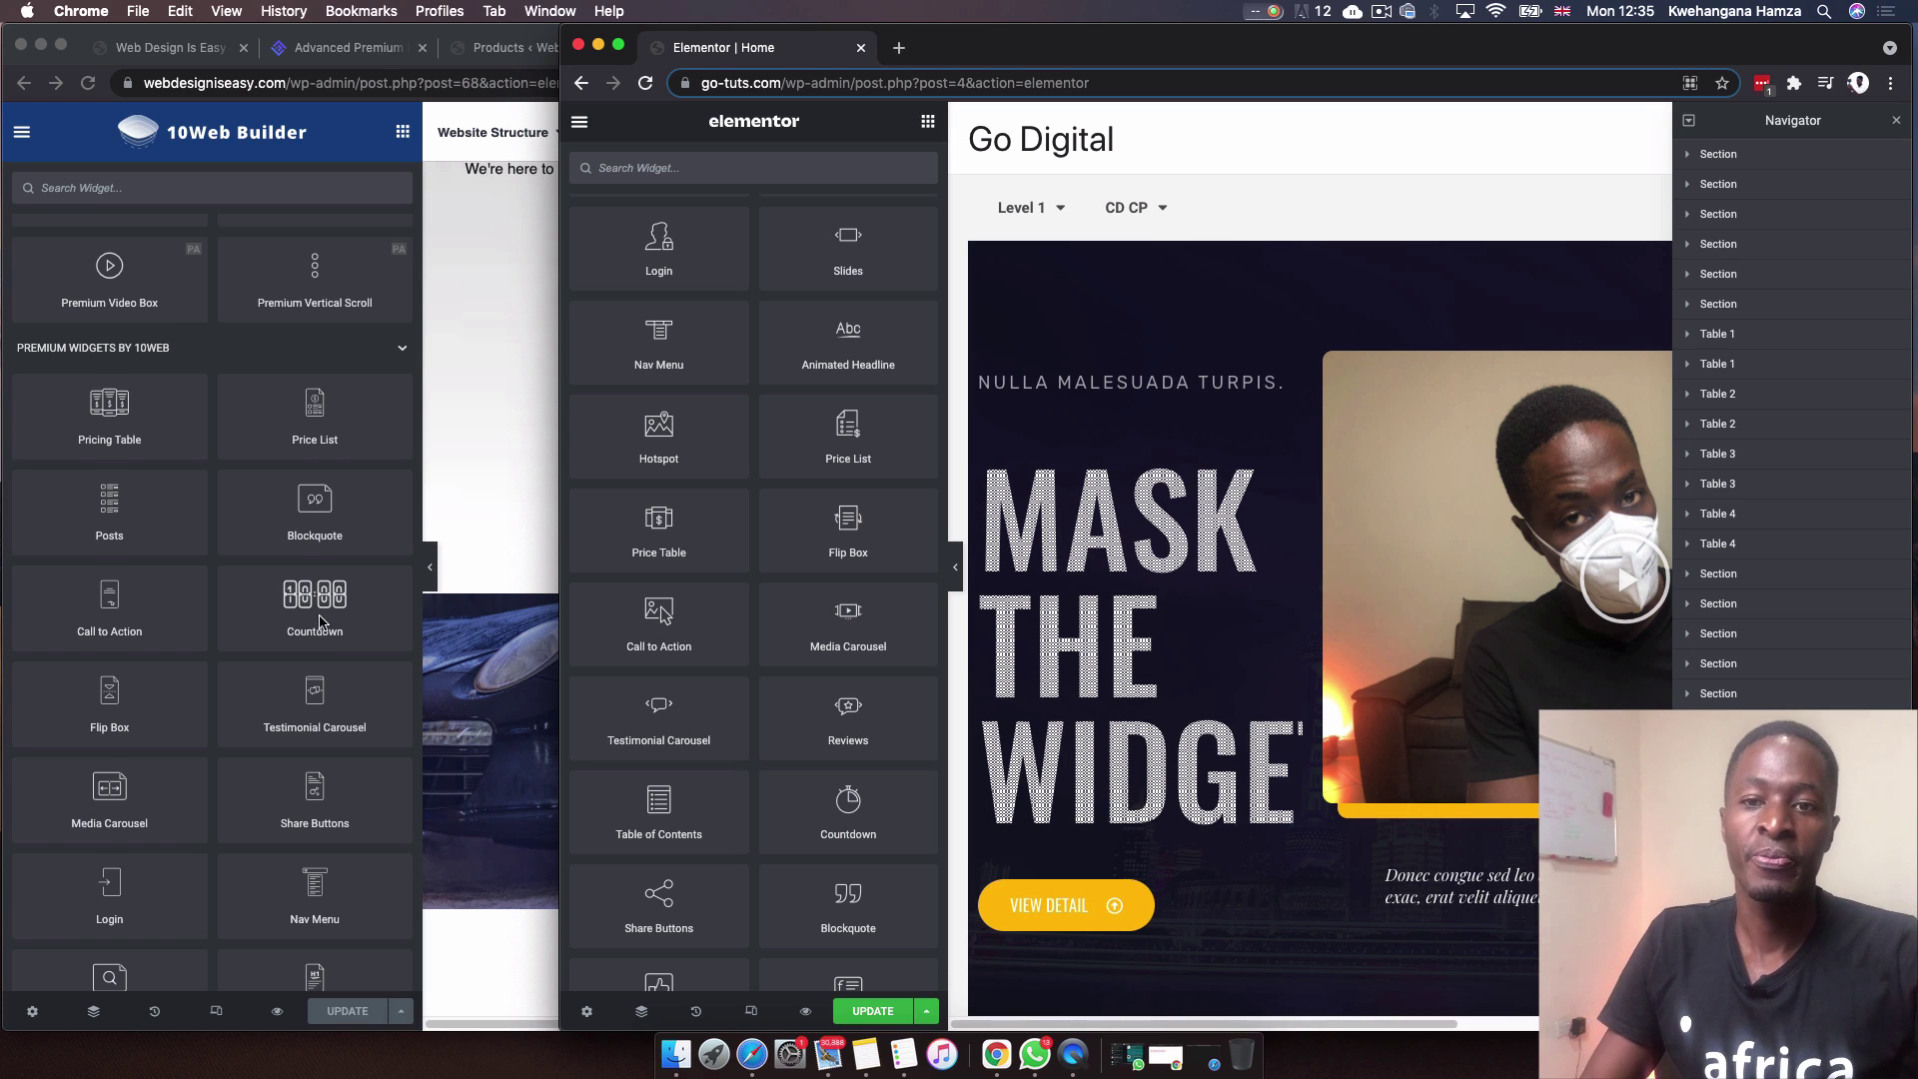
scroll(314, 624, "down", 1)
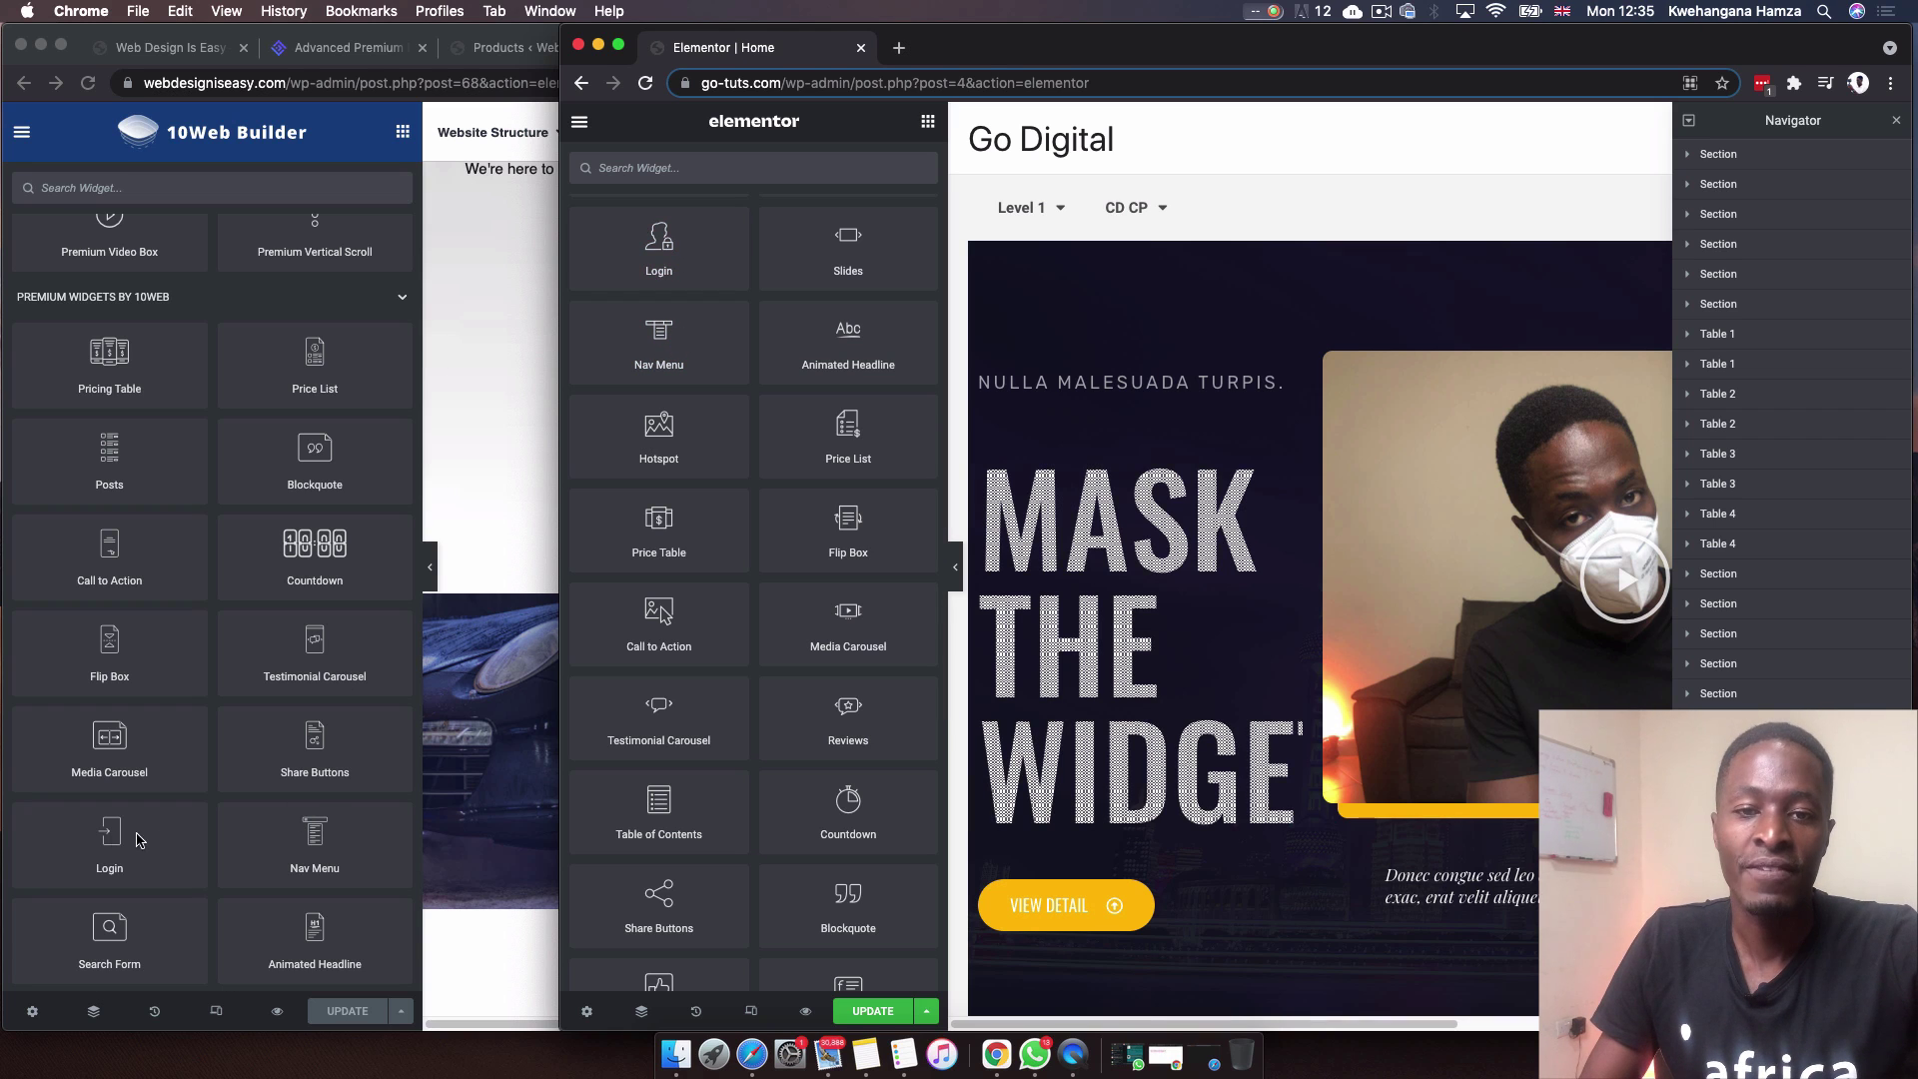
scroll(140, 844, "down", 4)
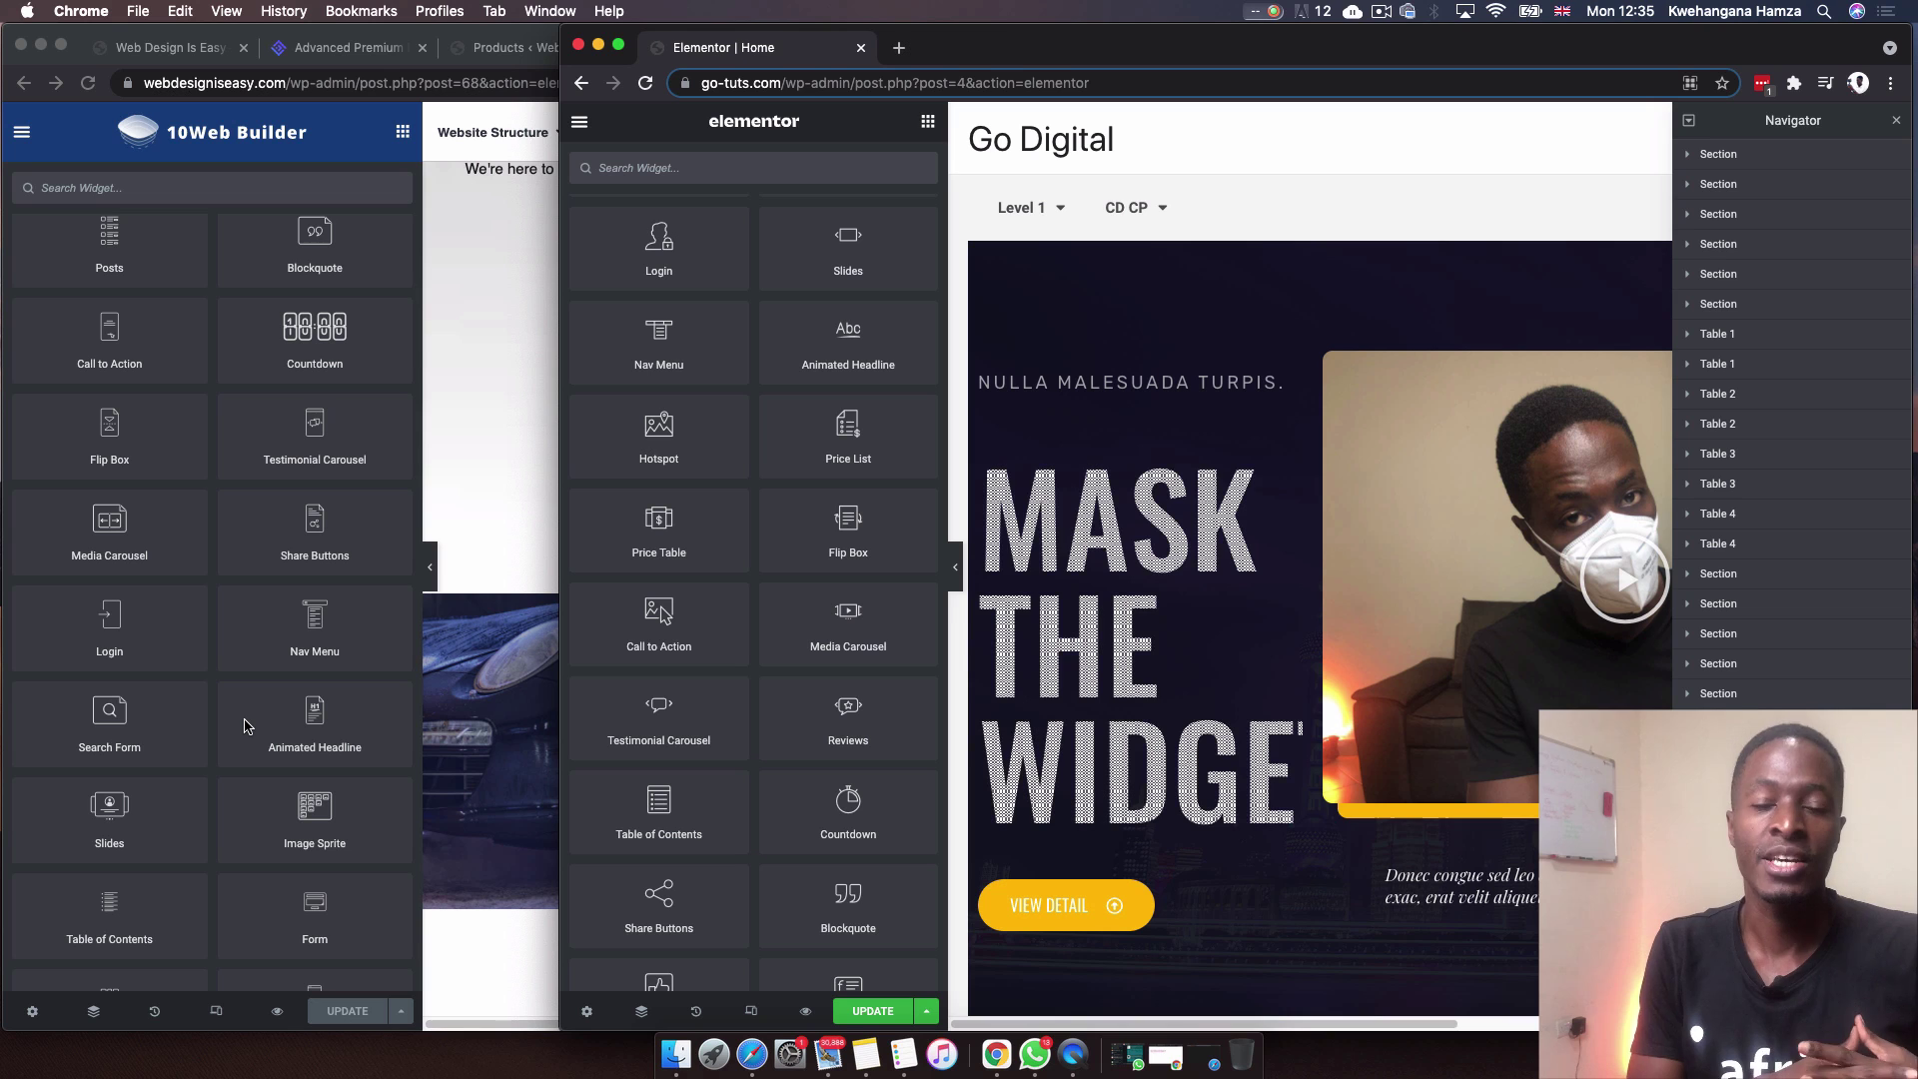
scroll(245, 727, "down", 7)
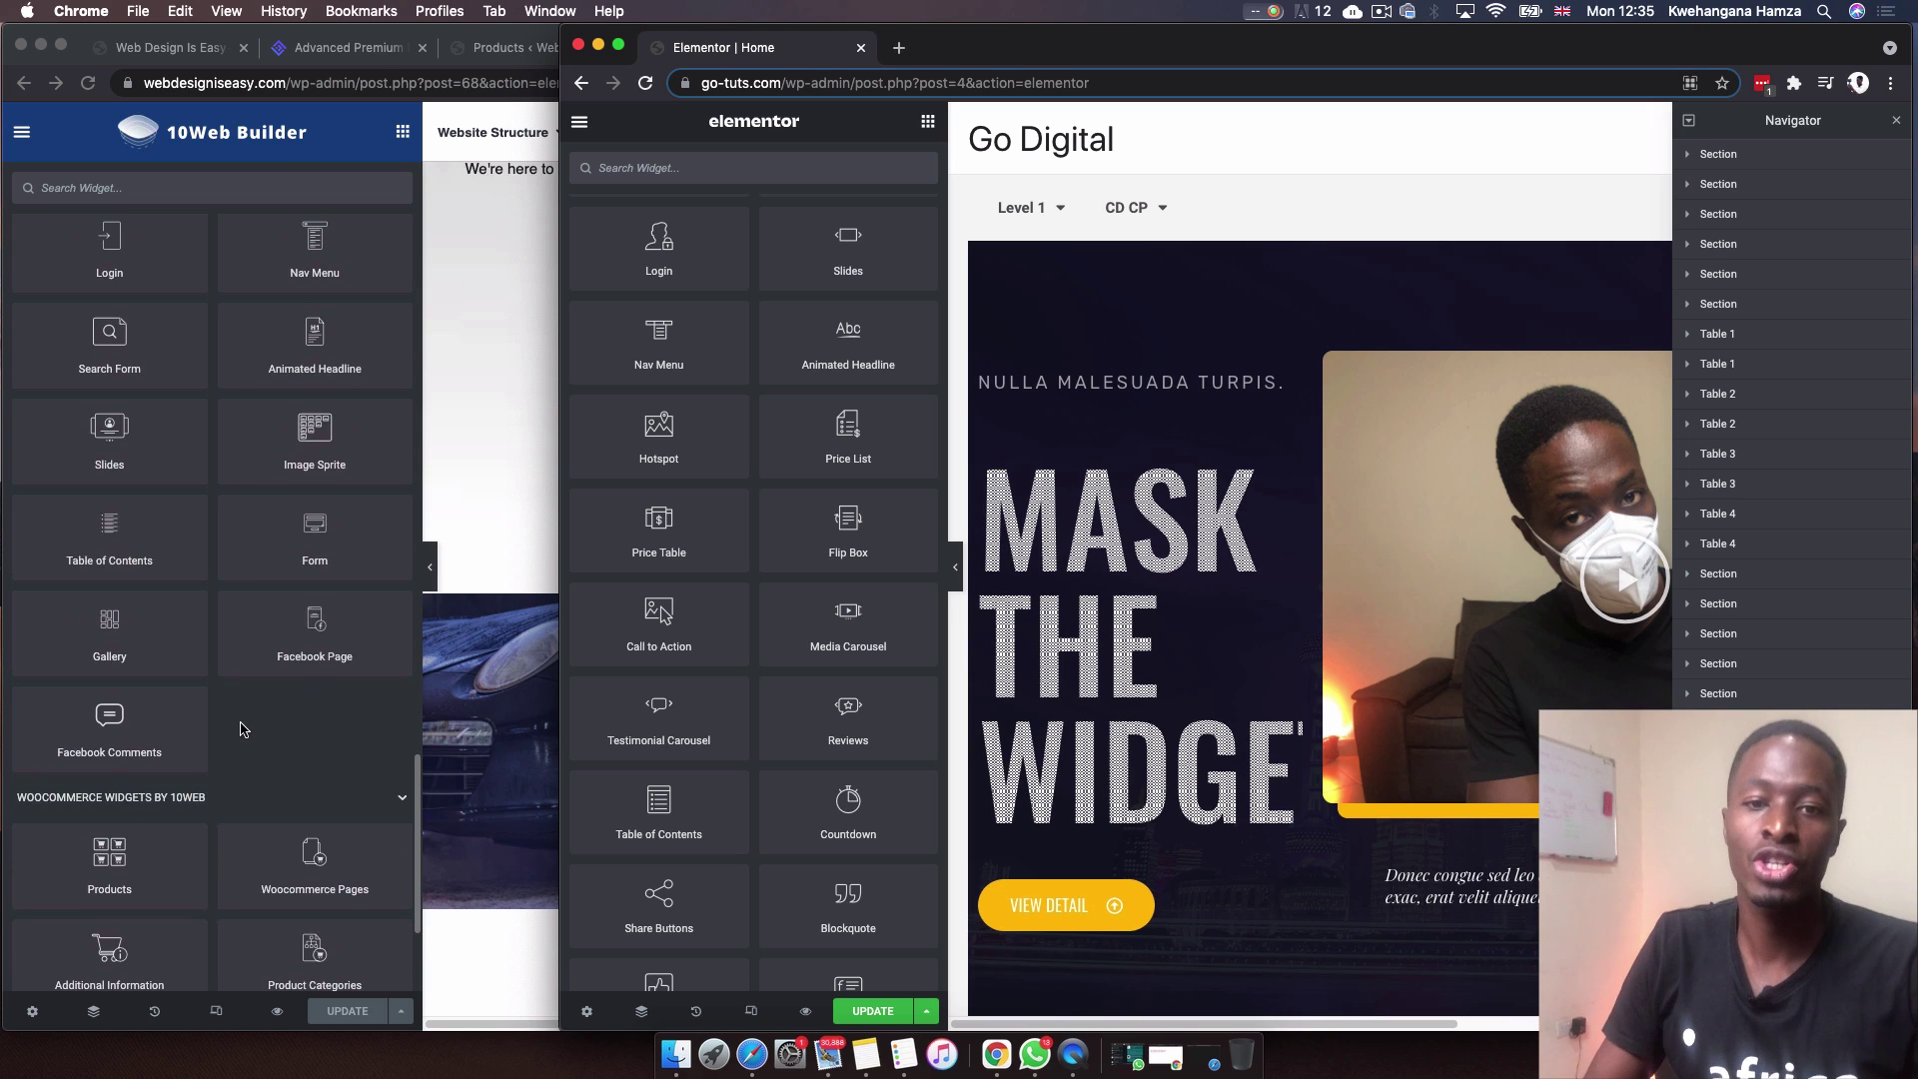
scroll(249, 726, "down", 5)
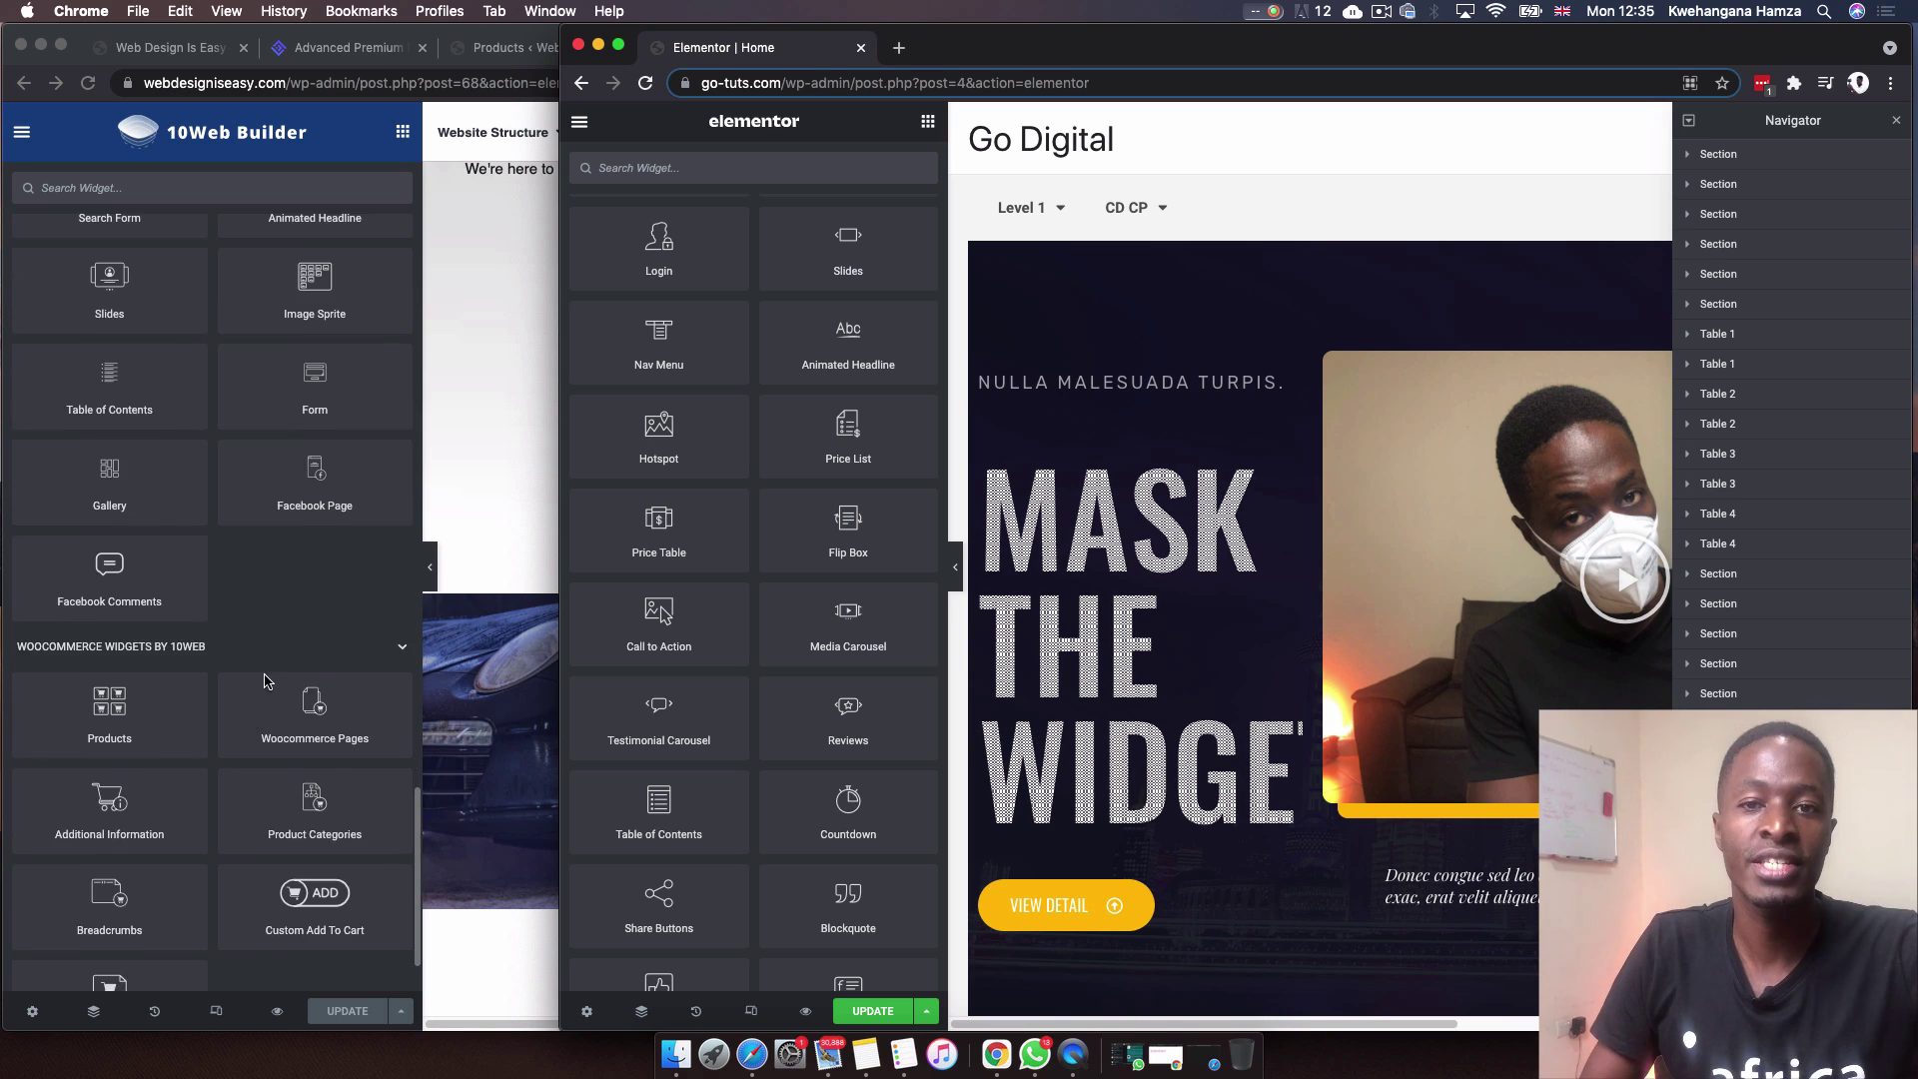